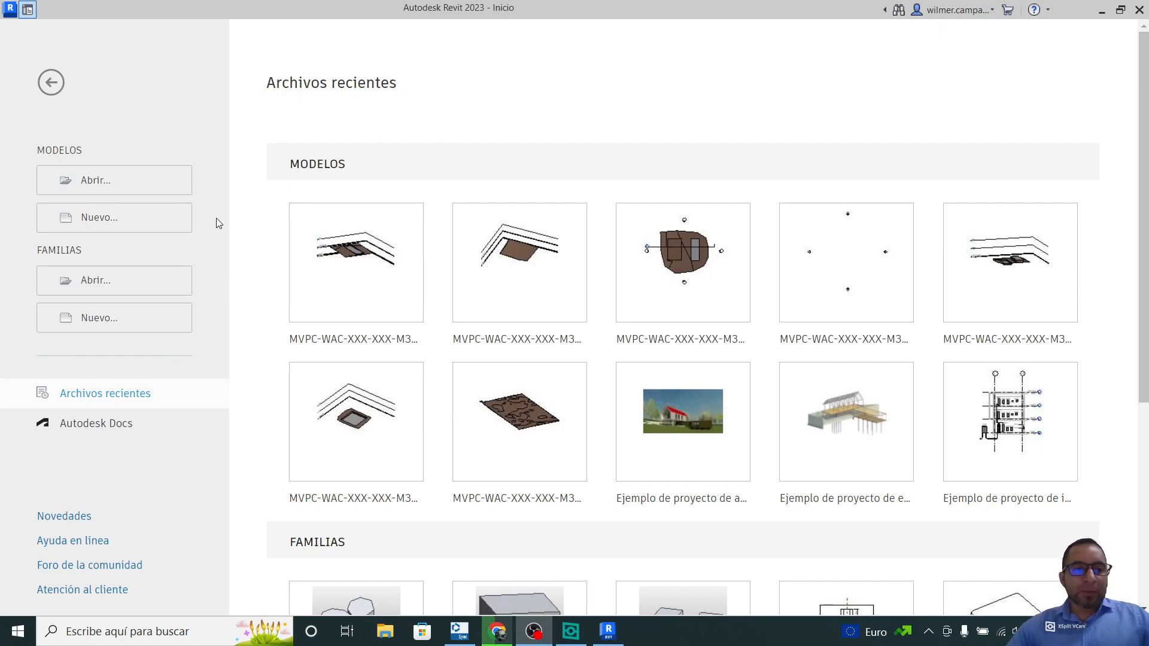
Create a new project from the Plantilla de construcción template
left_click(99, 219)
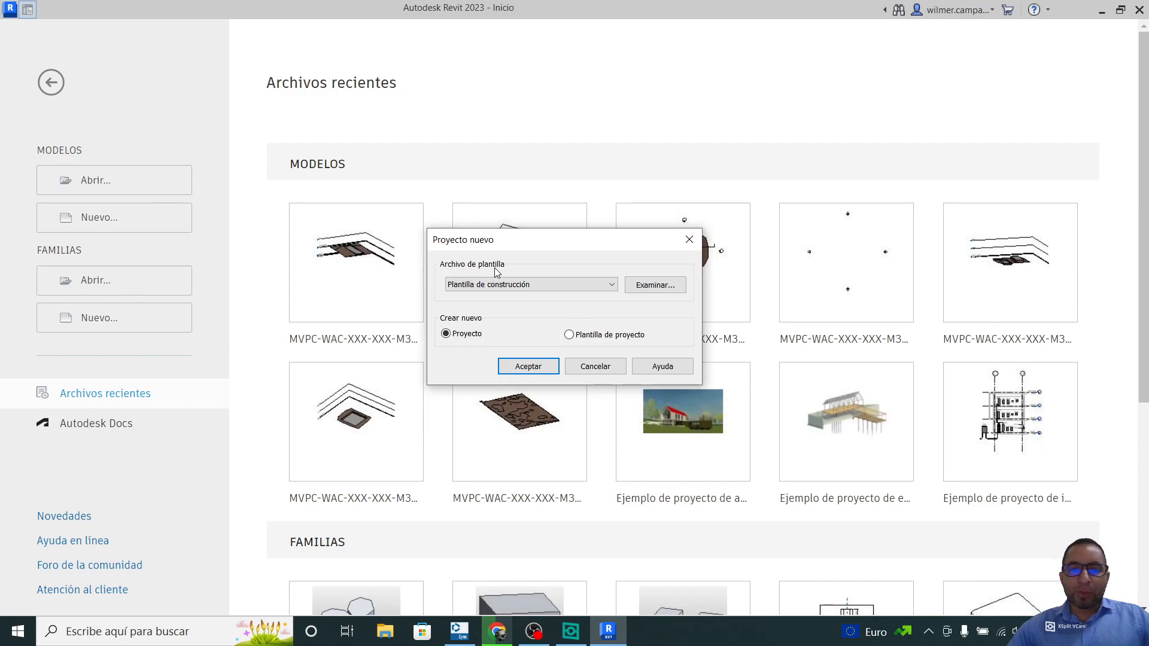
left_click_drag(535, 244, 511, 205)
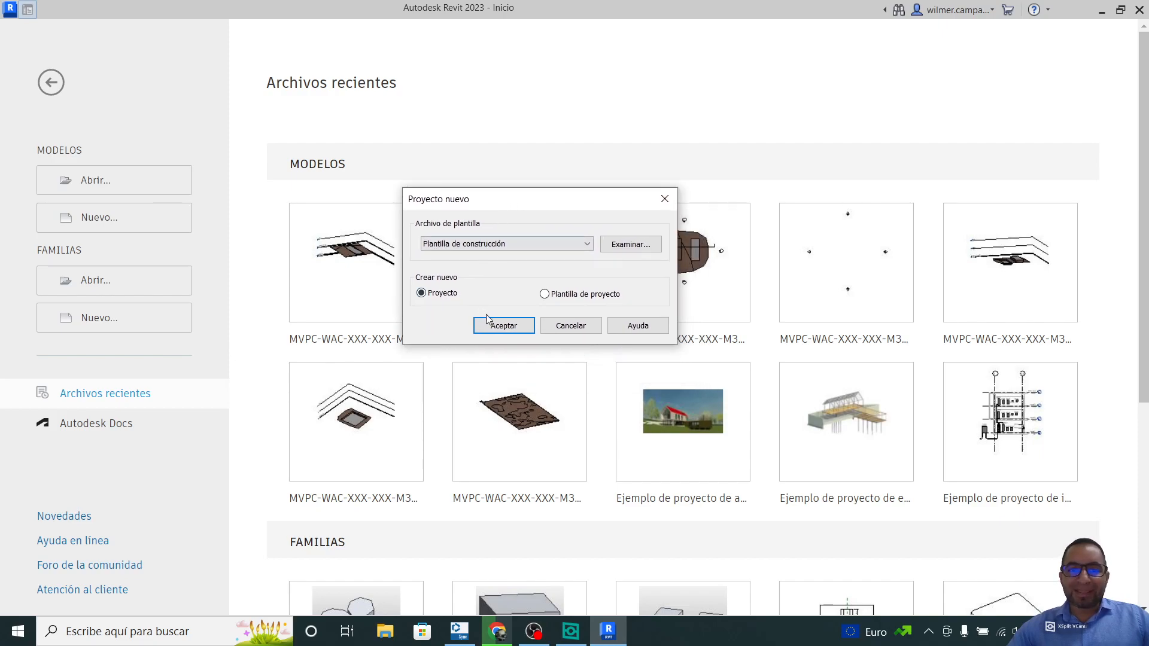
left_click(512, 328)
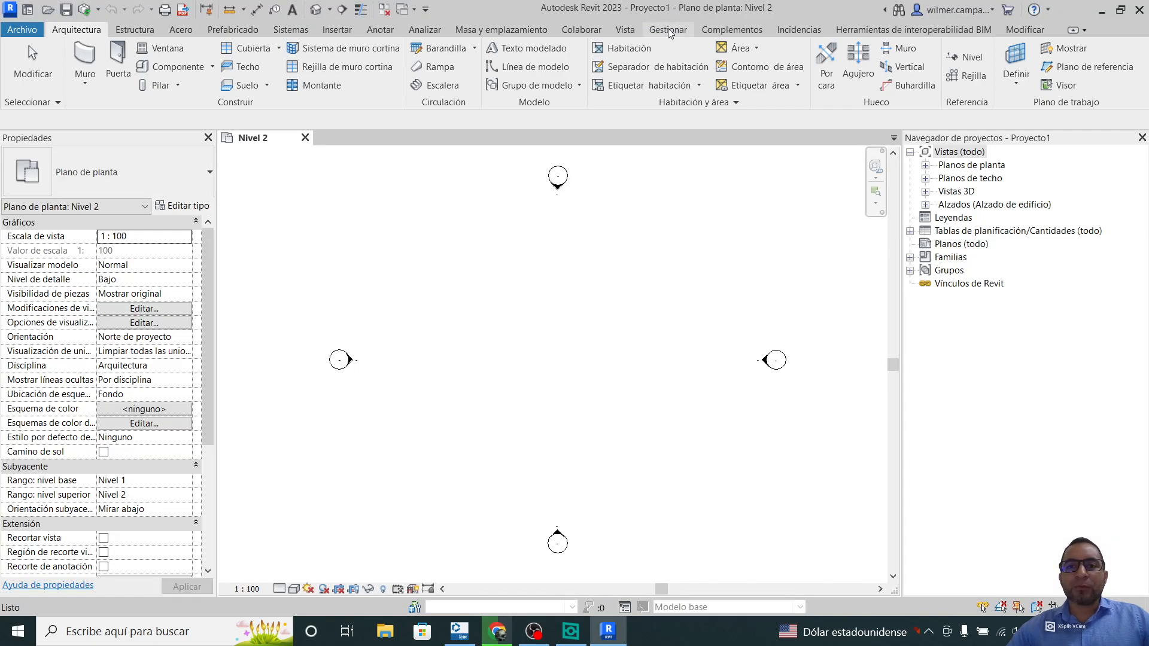
Merge the Demostración phase with the phase that follows it in the project phases and accept the change
left_click(668, 29)
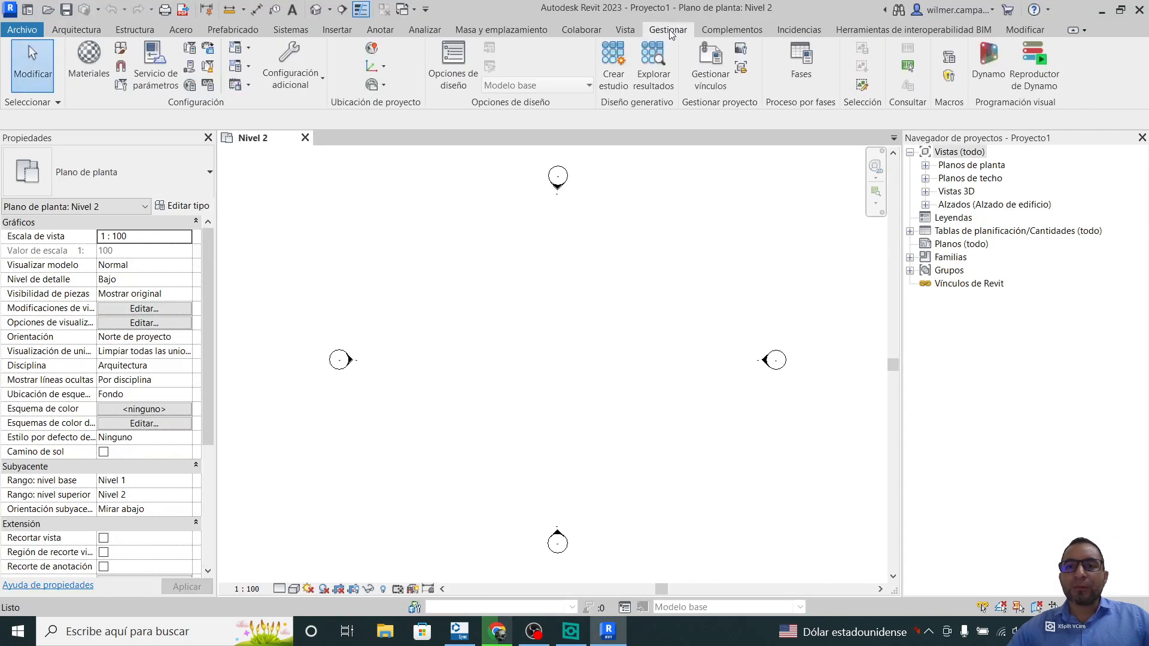
left_click(800, 54)
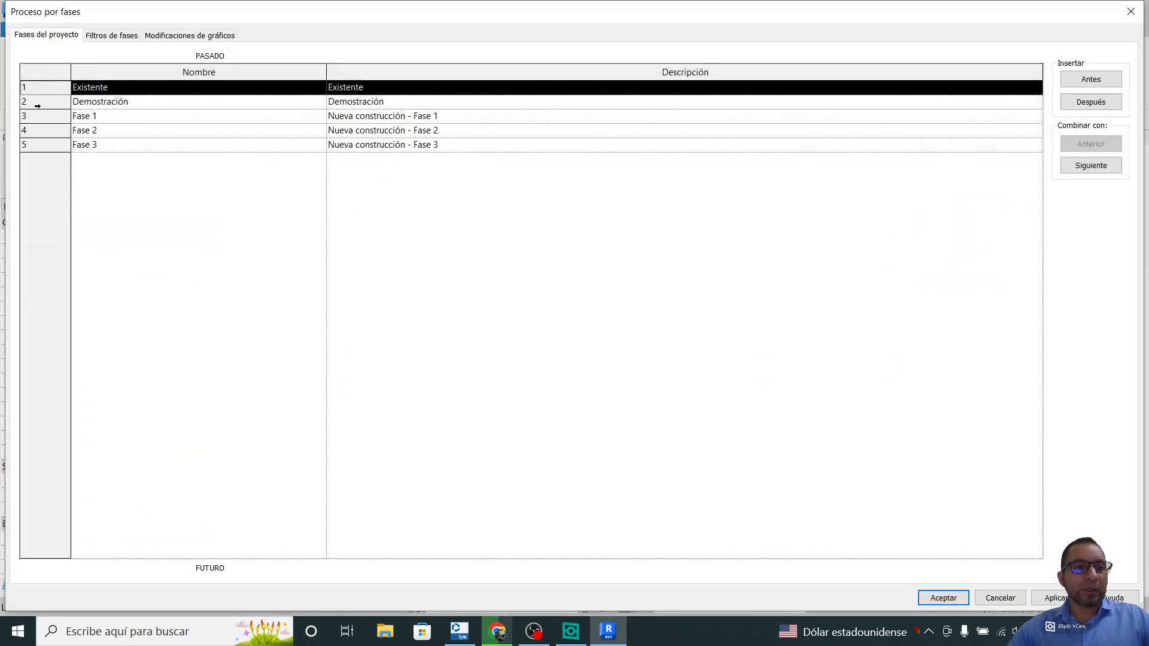
left_click(35, 105)
left_click(58, 113)
left_click(52, 97)
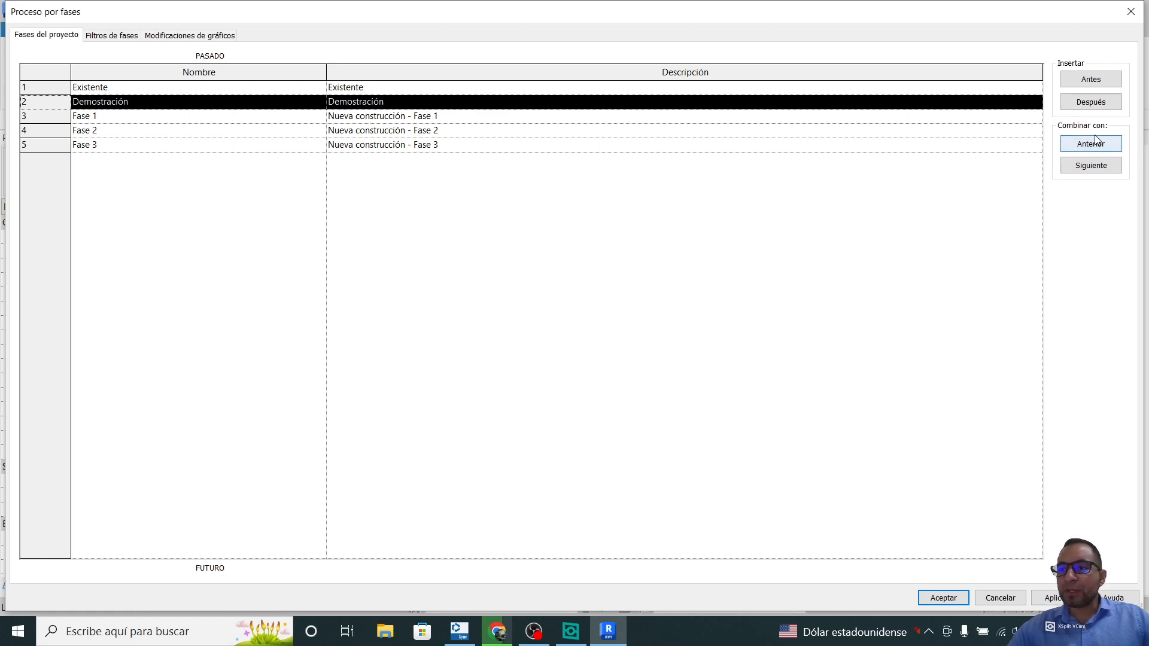
left_click(1091, 166)
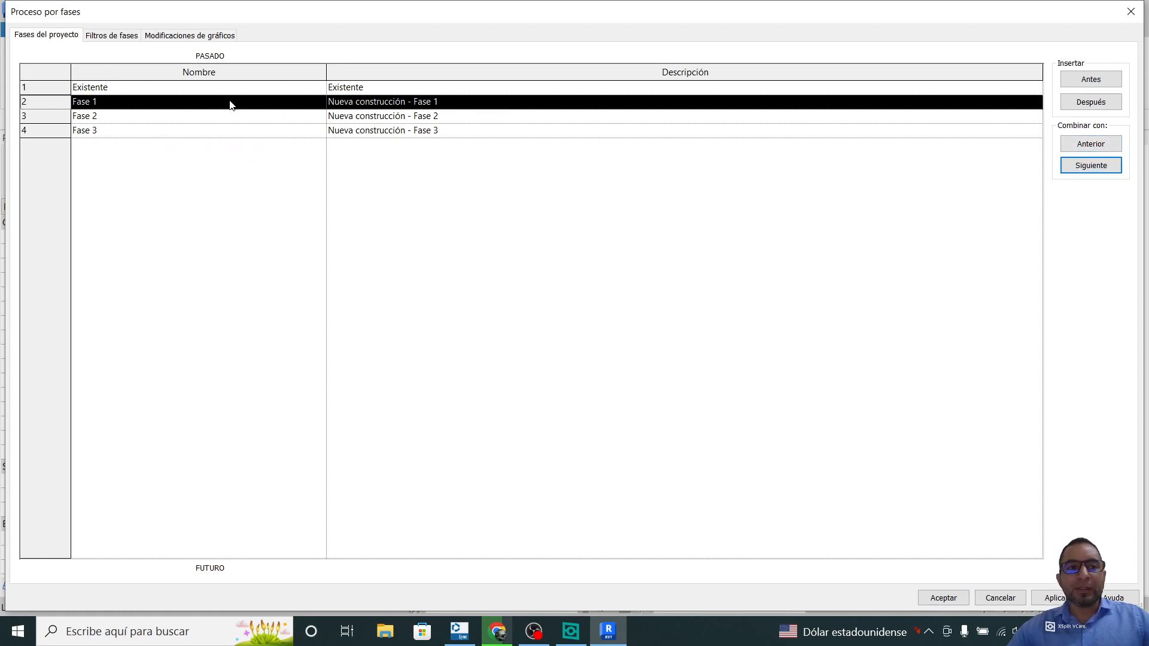
left_click(136, 89)
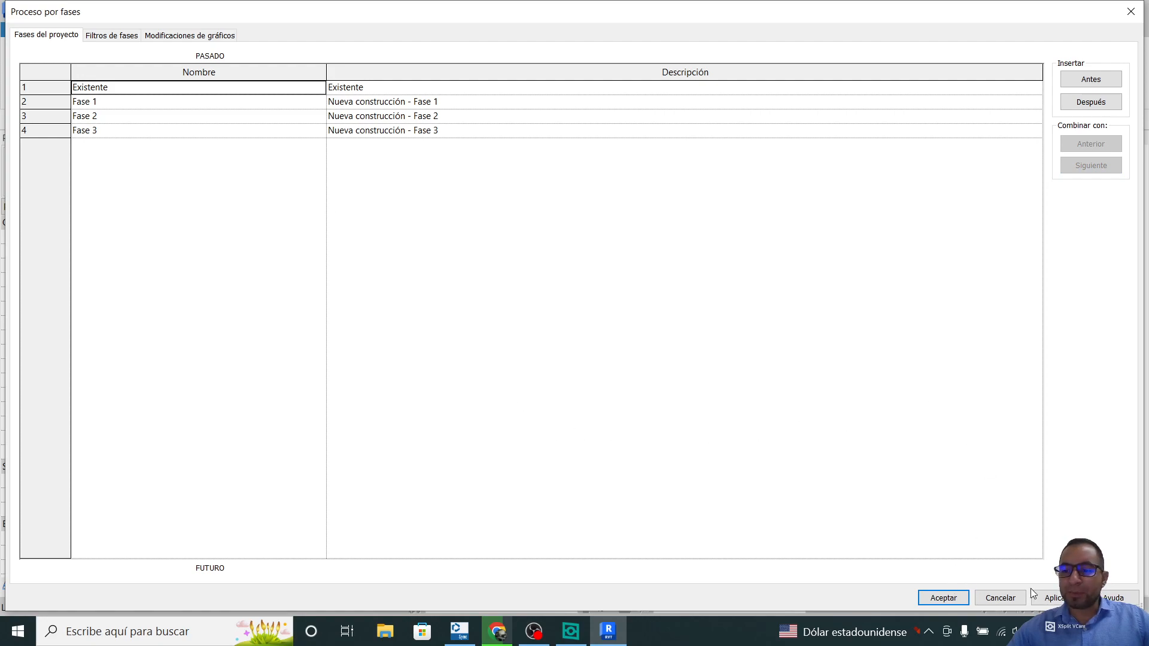
left_click(943, 598)
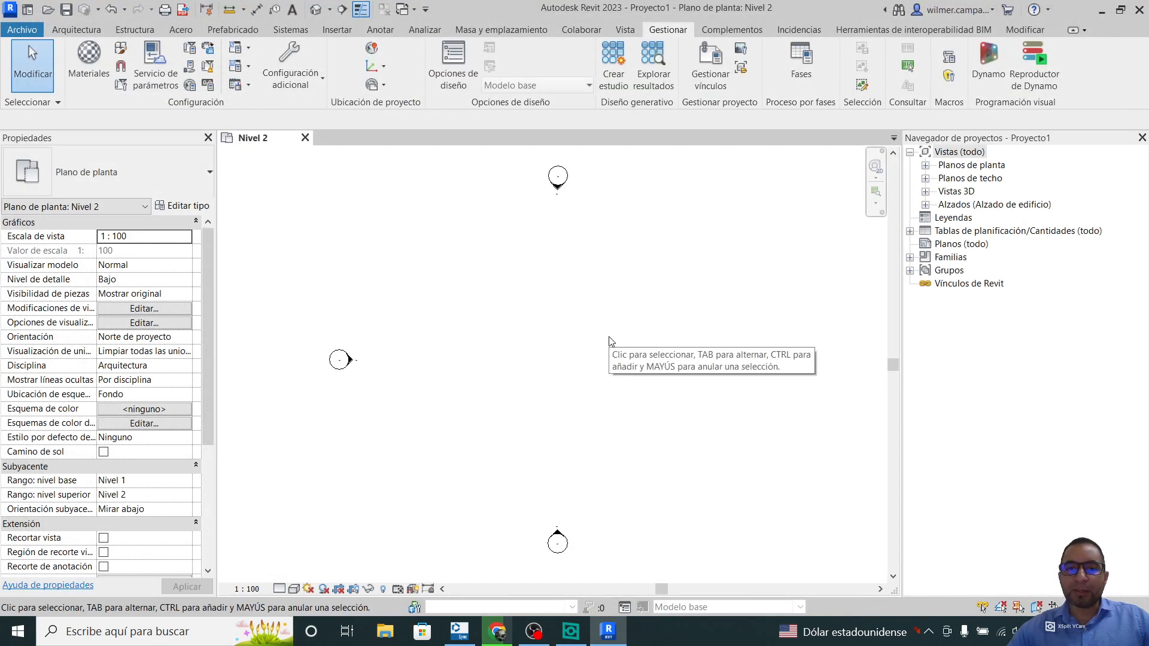
Examine the Nivel 2 floor plan's view properties, including the available options for its phase
scroll(194, 436, "down", 4)
scroll(194, 436, "down", 2)
left_click(143, 552)
left_click(184, 553)
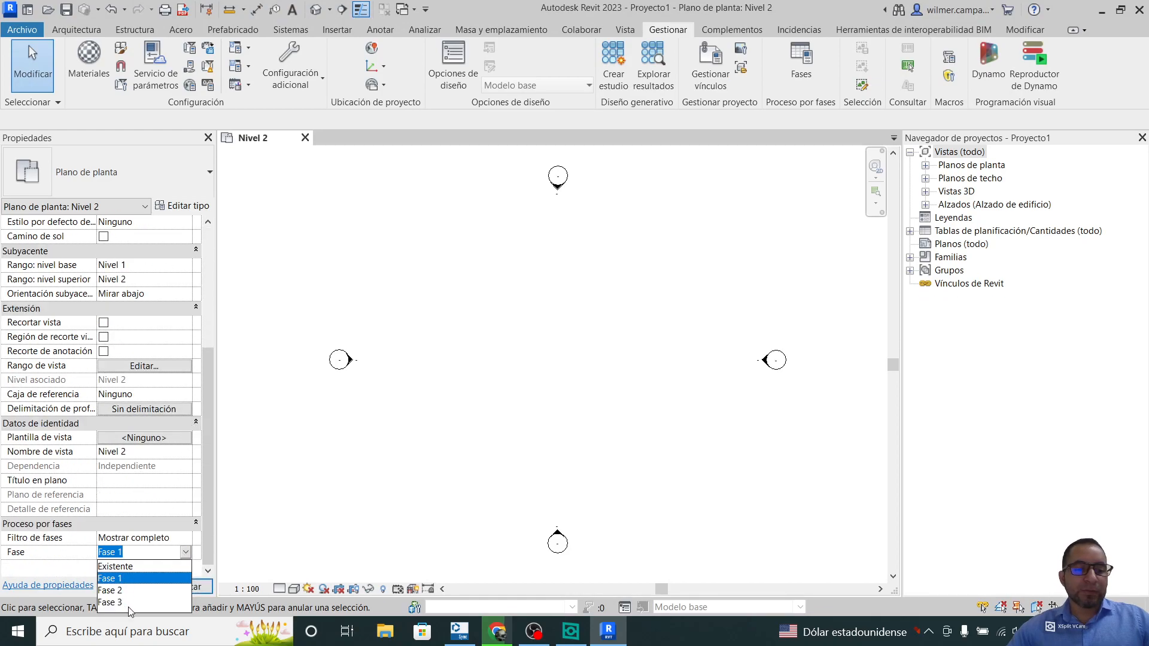
left_click(196, 538)
scroll(81, 413, "up", 6)
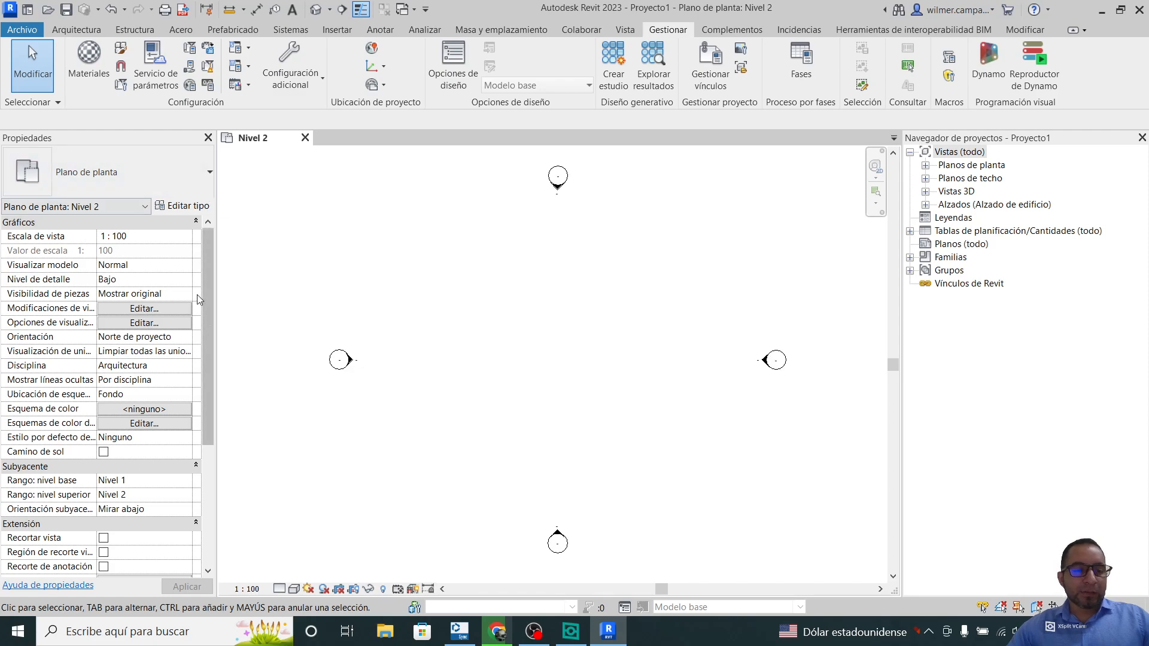
scroll(103, 430, "down", 5)
scroll(128, 405, "up", 5)
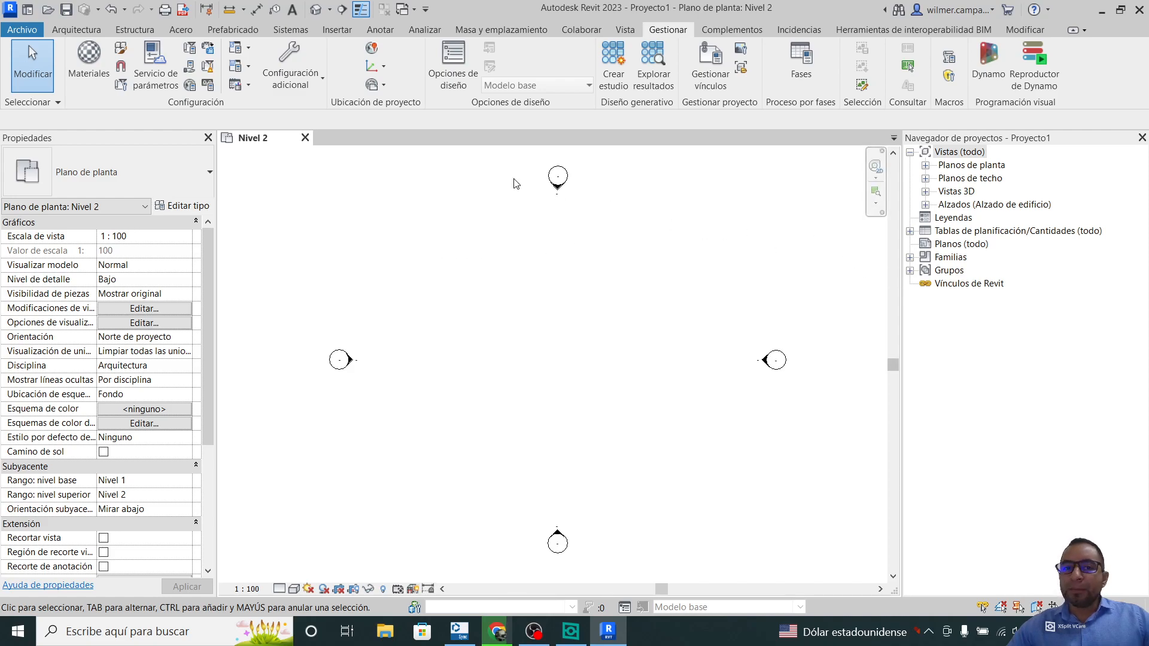
Open the Emplazamiento floor plan and close the Nivel 2 view
left_click(926, 166)
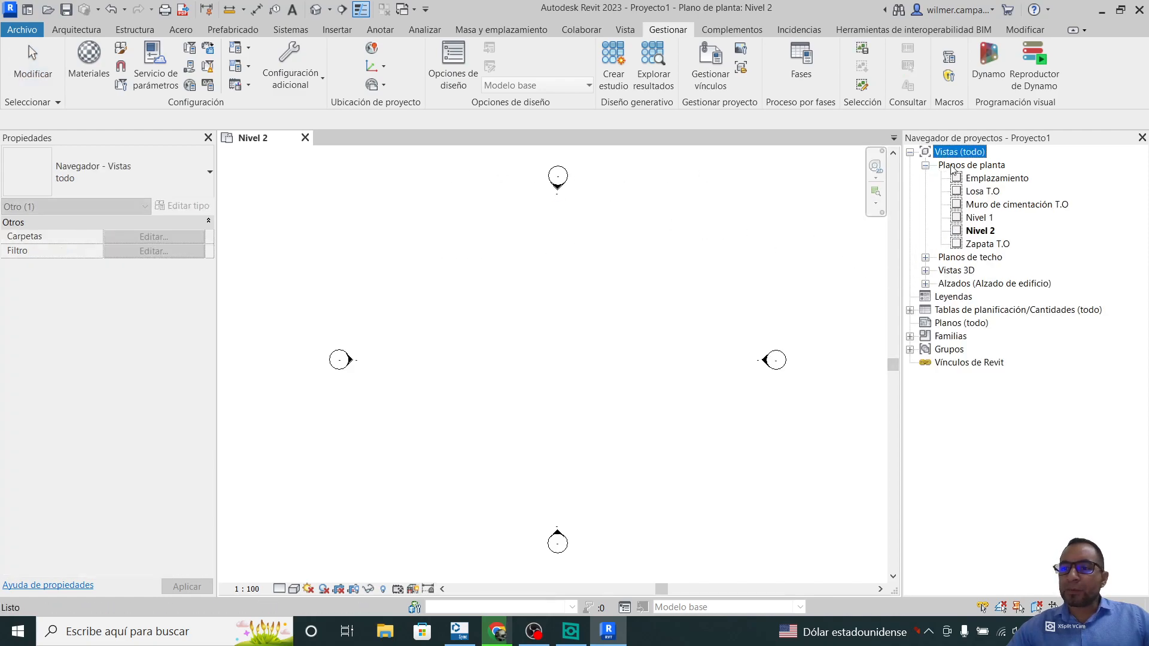
double_click(998, 179)
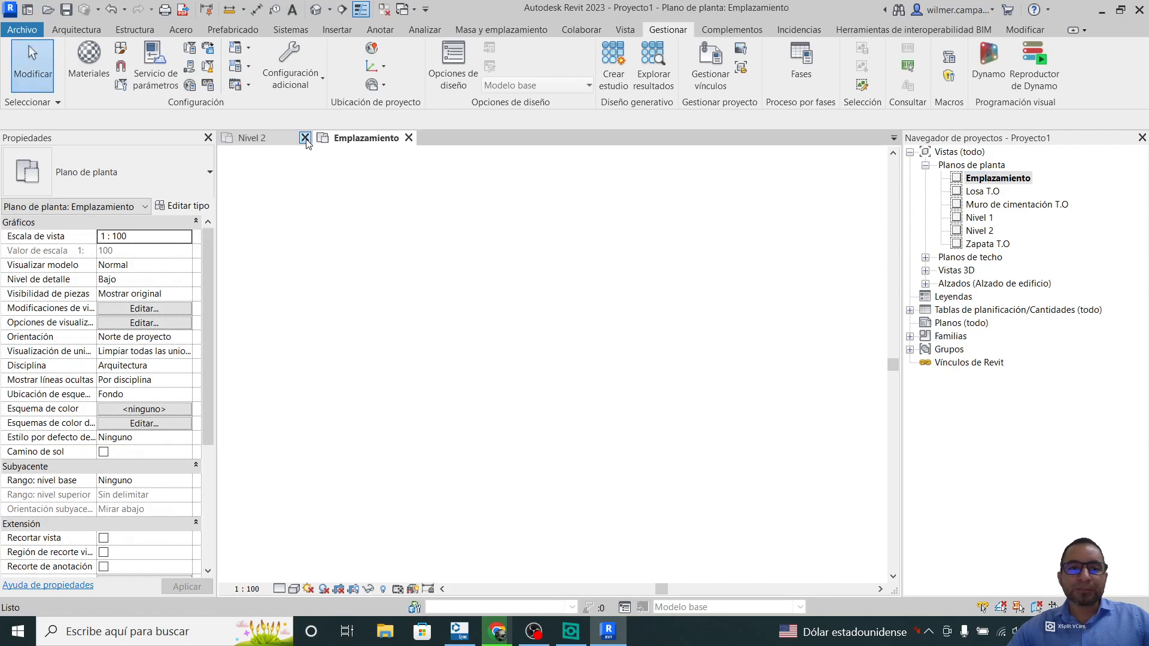
left_click(306, 139)
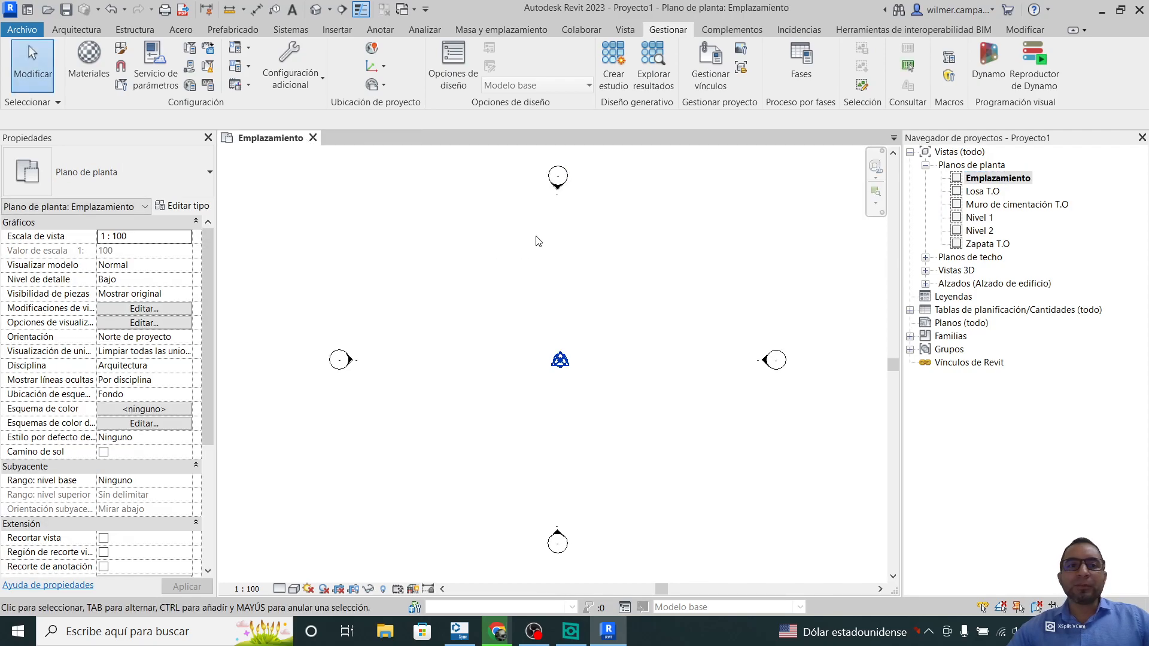
left_click(77, 29)
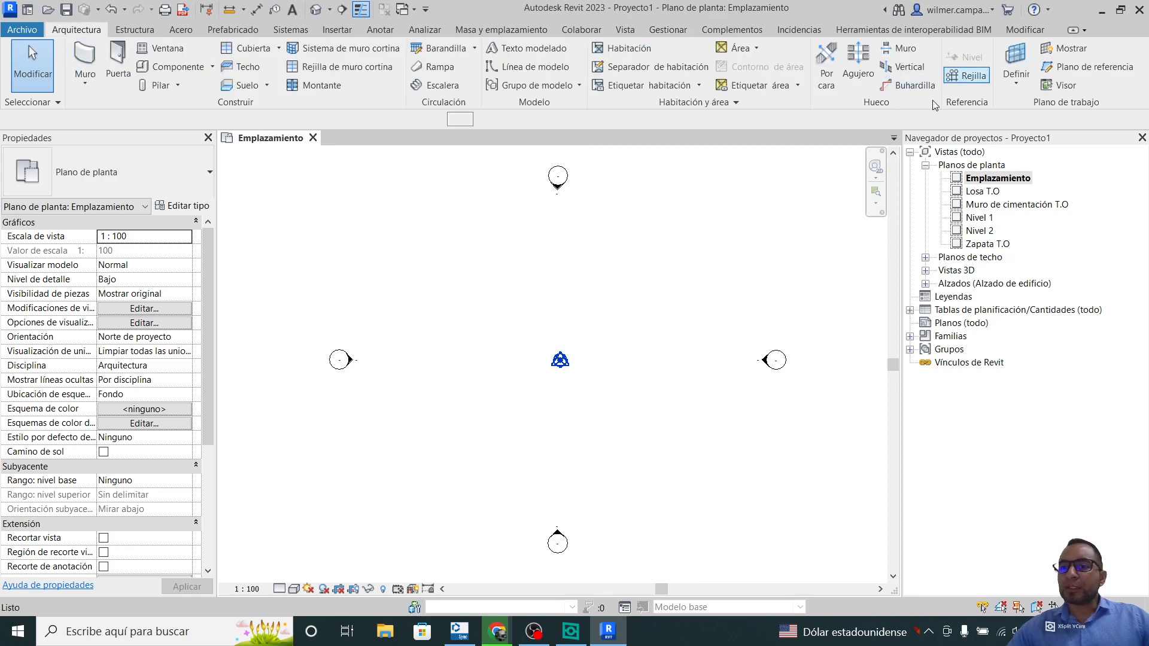
left_click(960, 75)
key("Escape")
key("Escape")
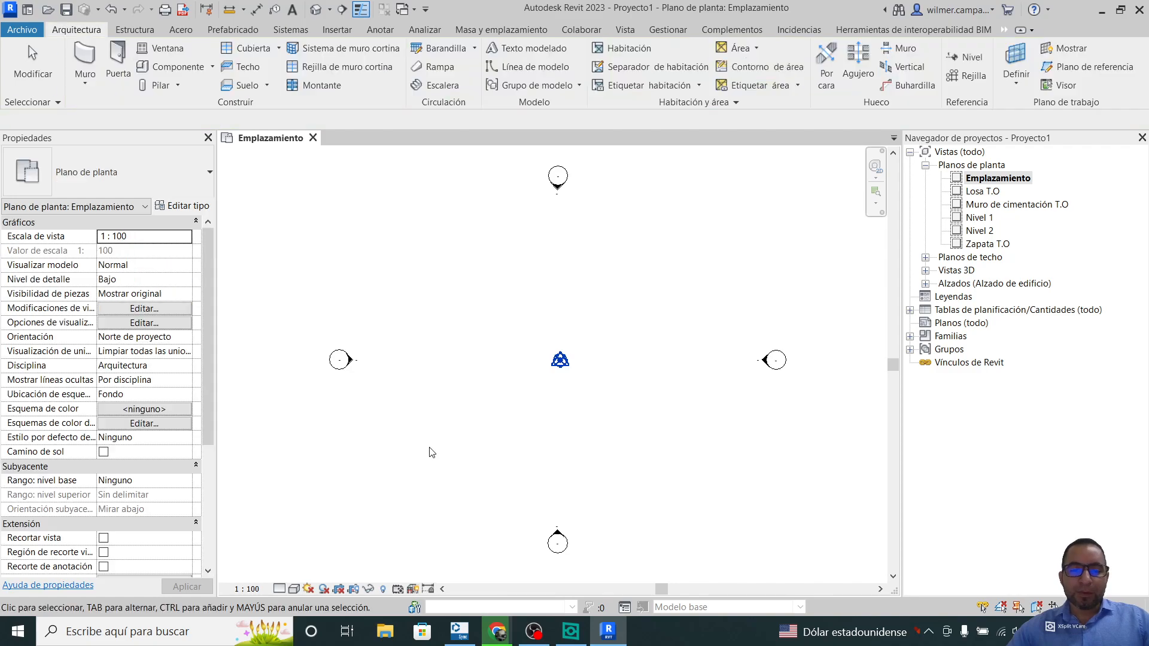
Set the project's length units to metres (Metros) with 2 decimal places
key("u")
key("n")
left_click(620, 267)
left_click(674, 60)
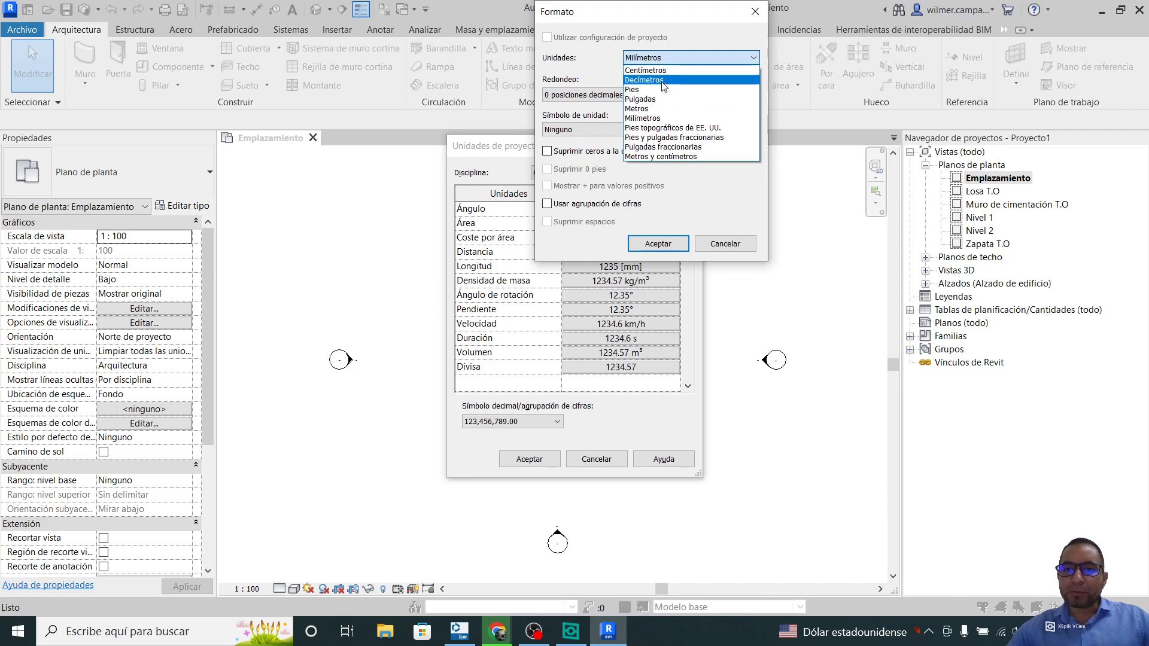
left_click(661, 108)
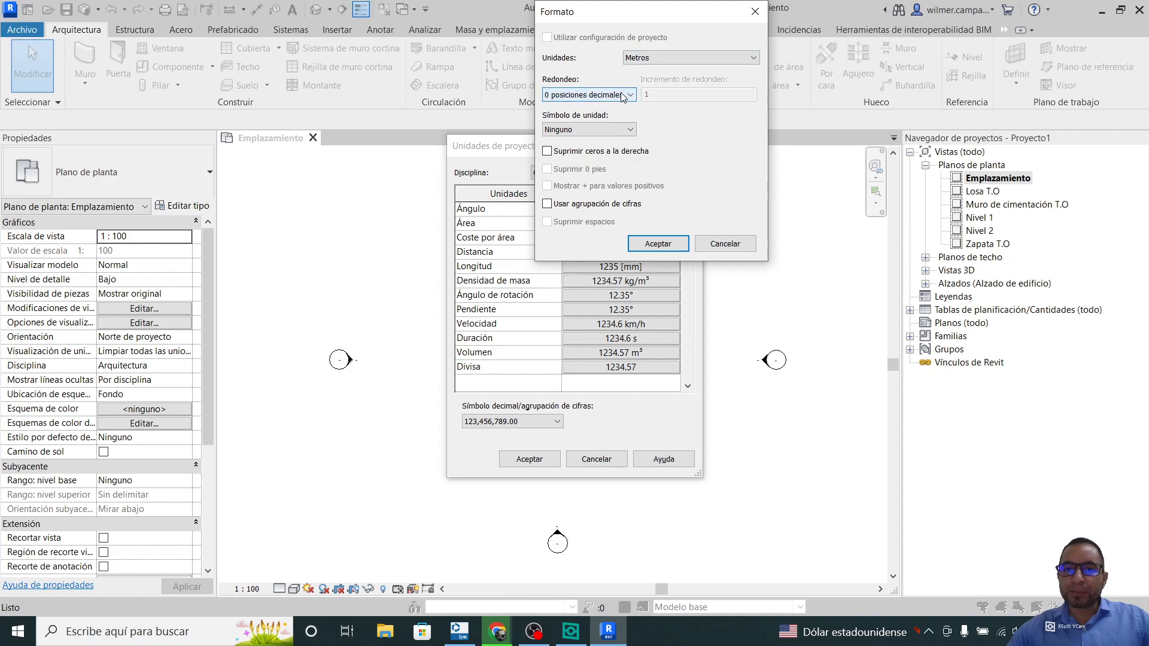
left_click(605, 94)
left_click(598, 155)
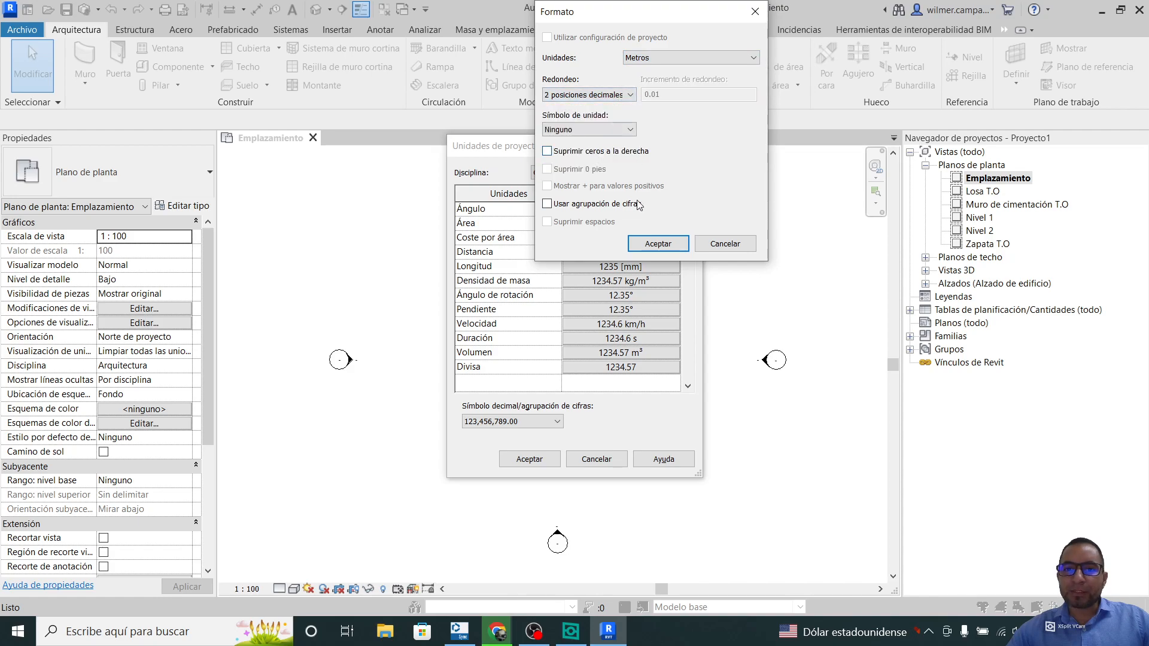
left_click(652, 243)
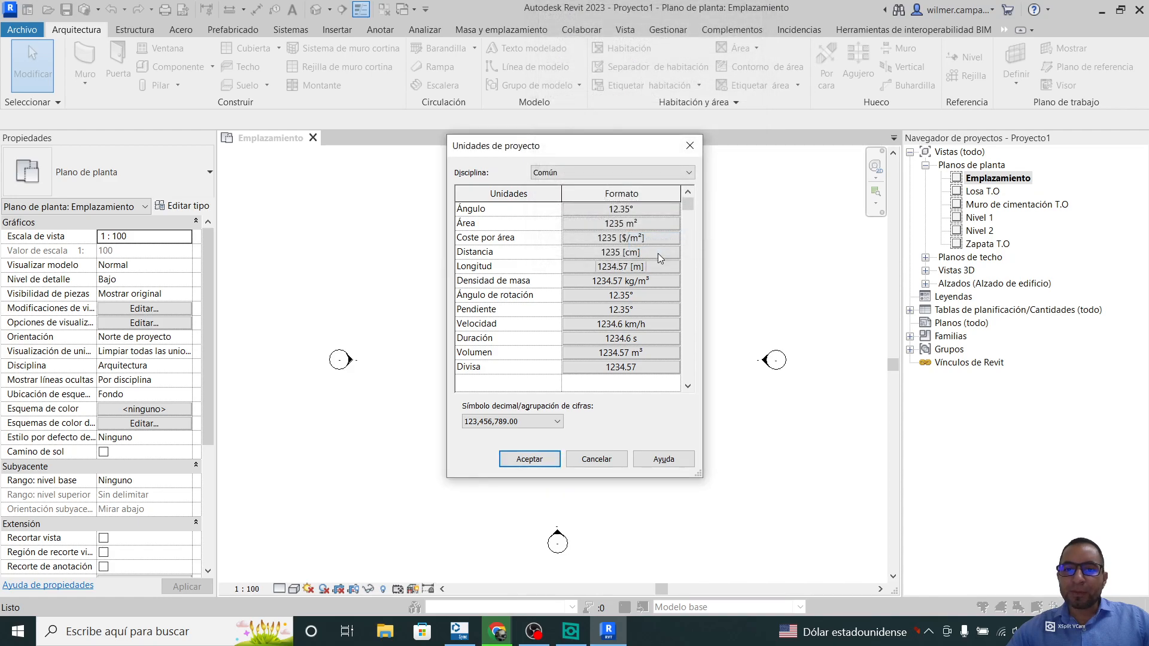
left_click(530, 459)
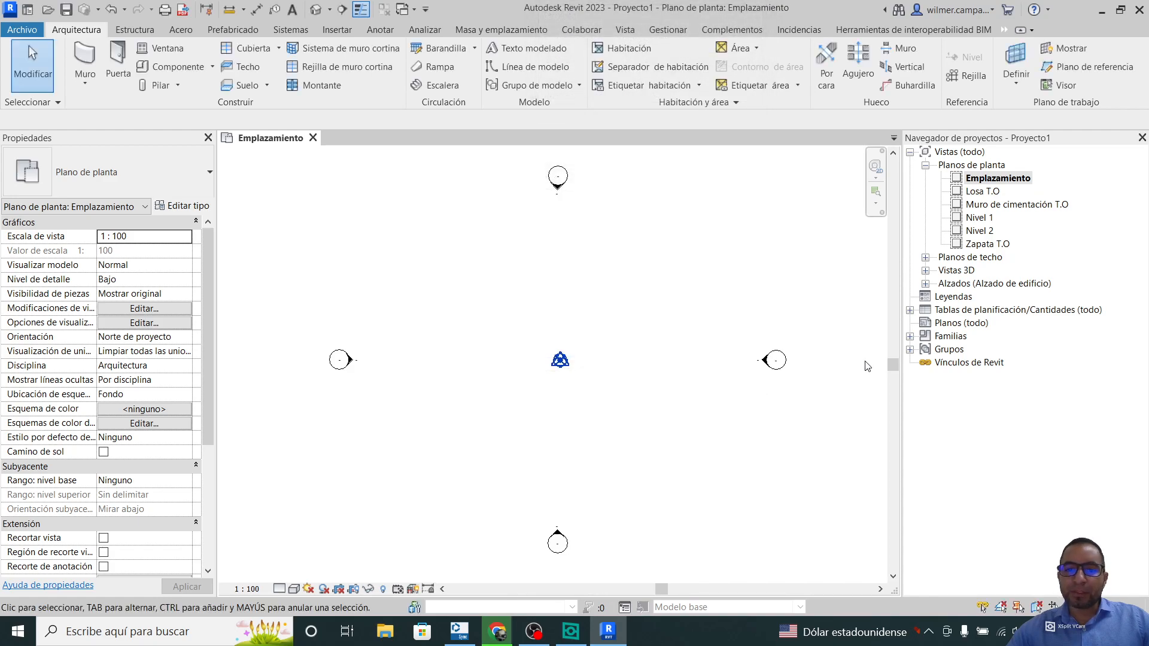
Draw two aligned vertical grid lines of equal length, one on each side of the project base point, inside the elevation markers
left_click(970, 76)
left_click(402, 483)
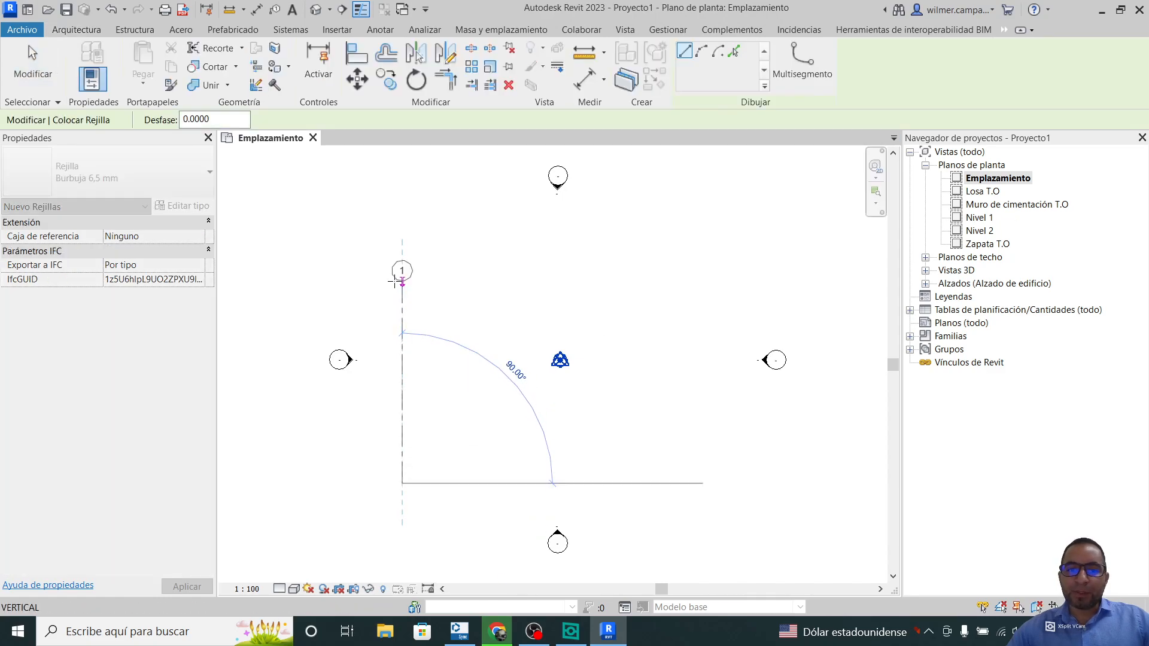
left_click(397, 252)
left_click(402, 483)
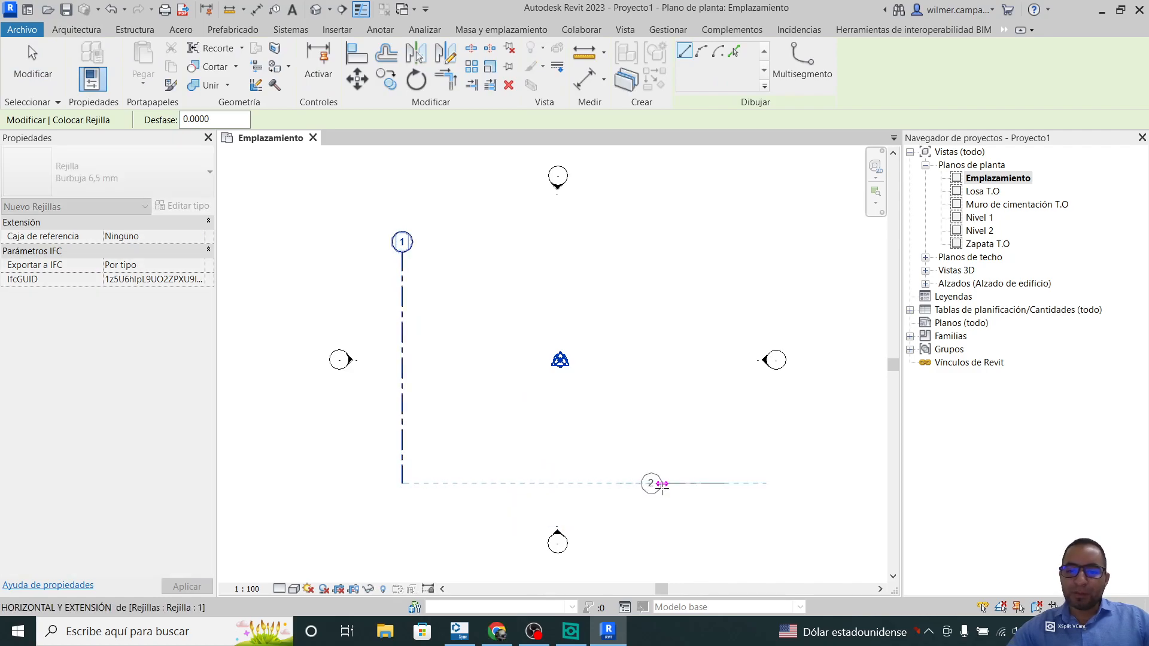
left_click(724, 483)
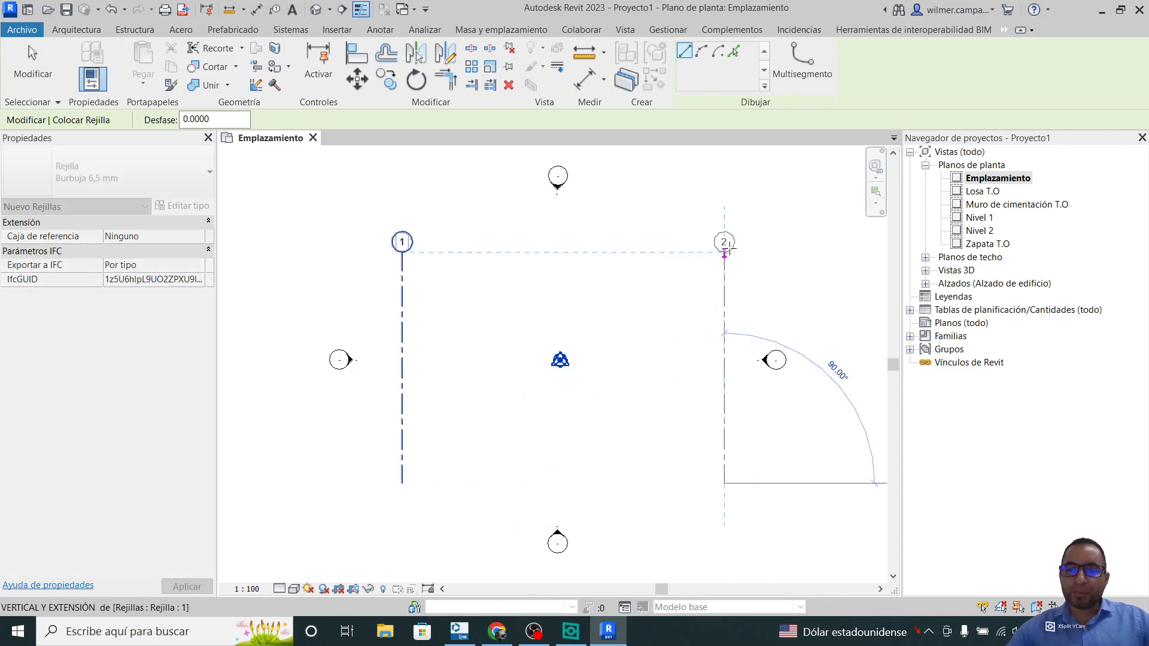
left_click(724, 252)
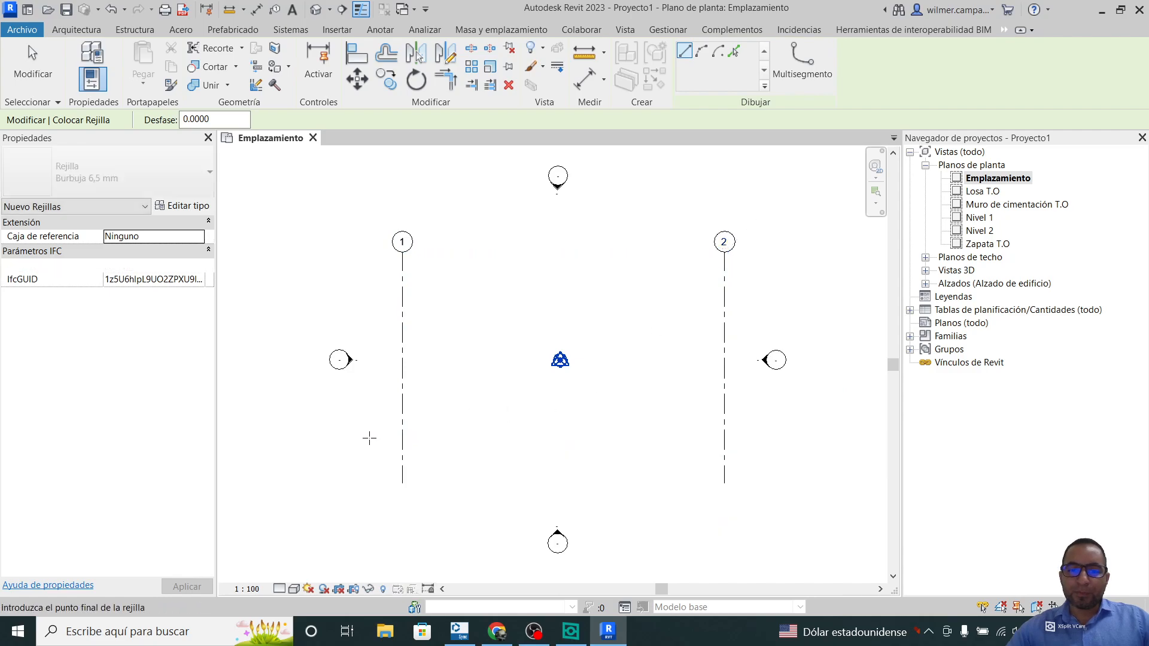
Draw two horizontal grid lines about 8.5 m apart across both vertical grids, one below and one above the project base point
left_click(369, 438)
left_click(757, 437)
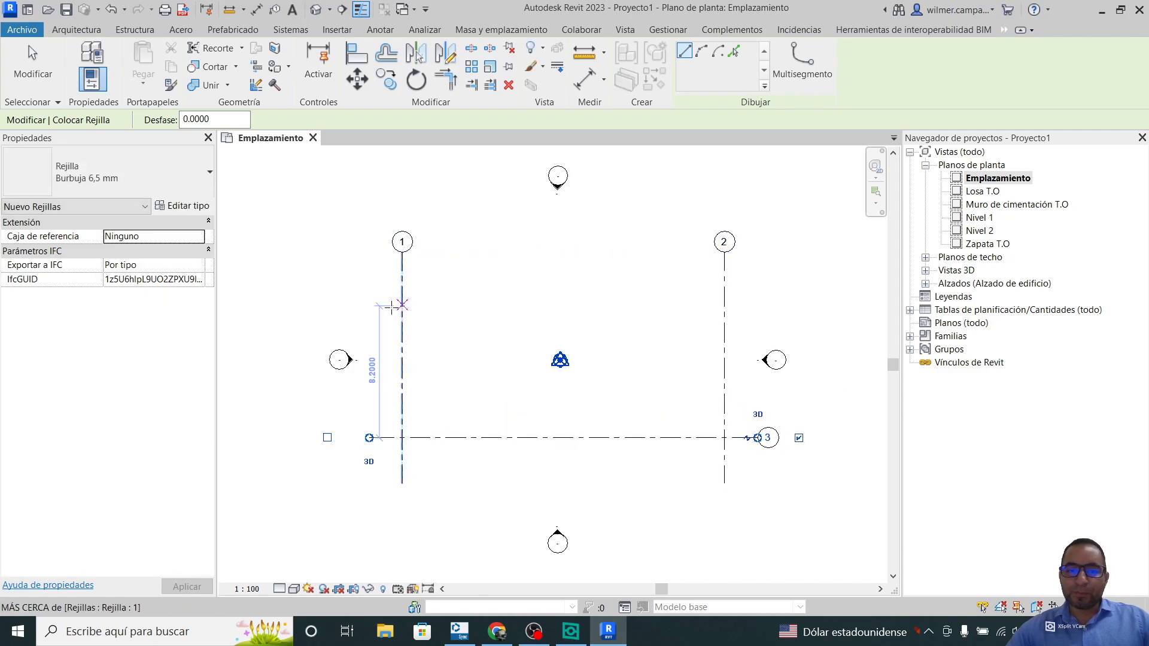
left_click(370, 301)
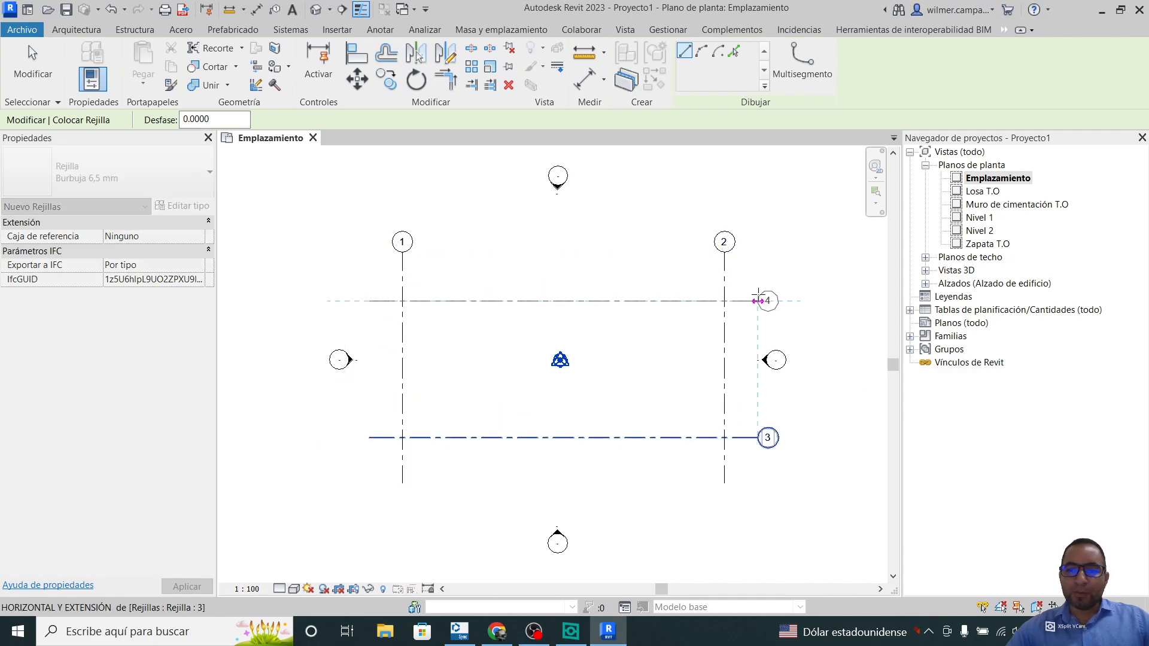
left_click(758, 301)
key("Escape")
key("Escape")
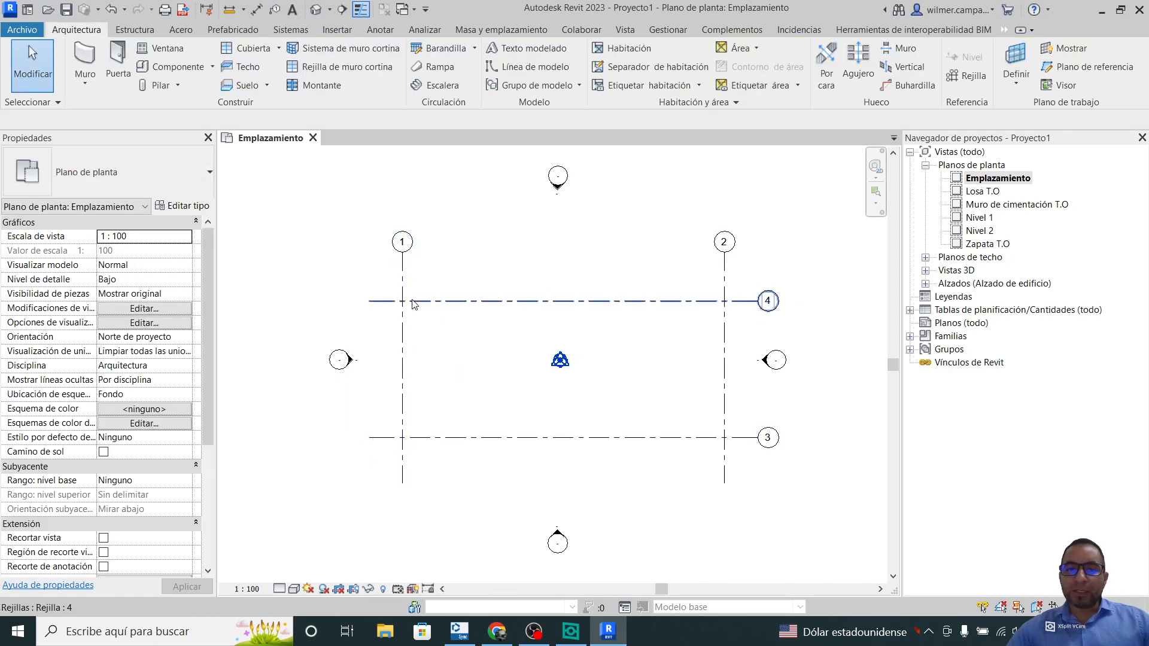
Rename the lower horizontal grid as A and the upper horizontal grid as B
double_click(767, 436)
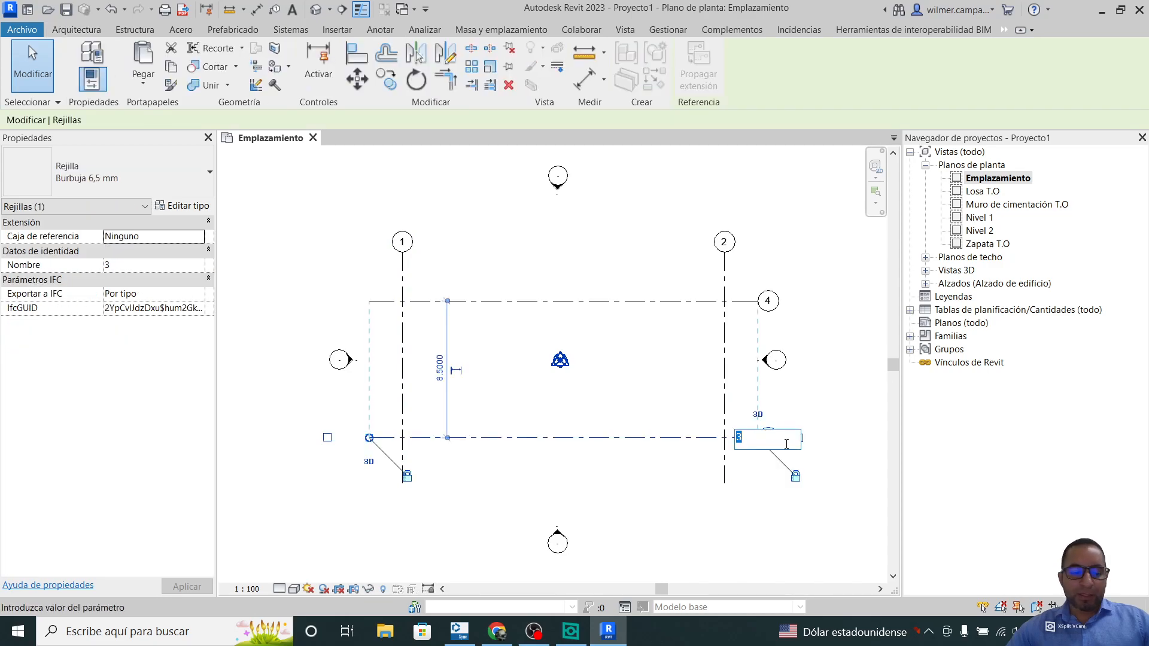
type("A")
key("Return")
double_click(769, 302)
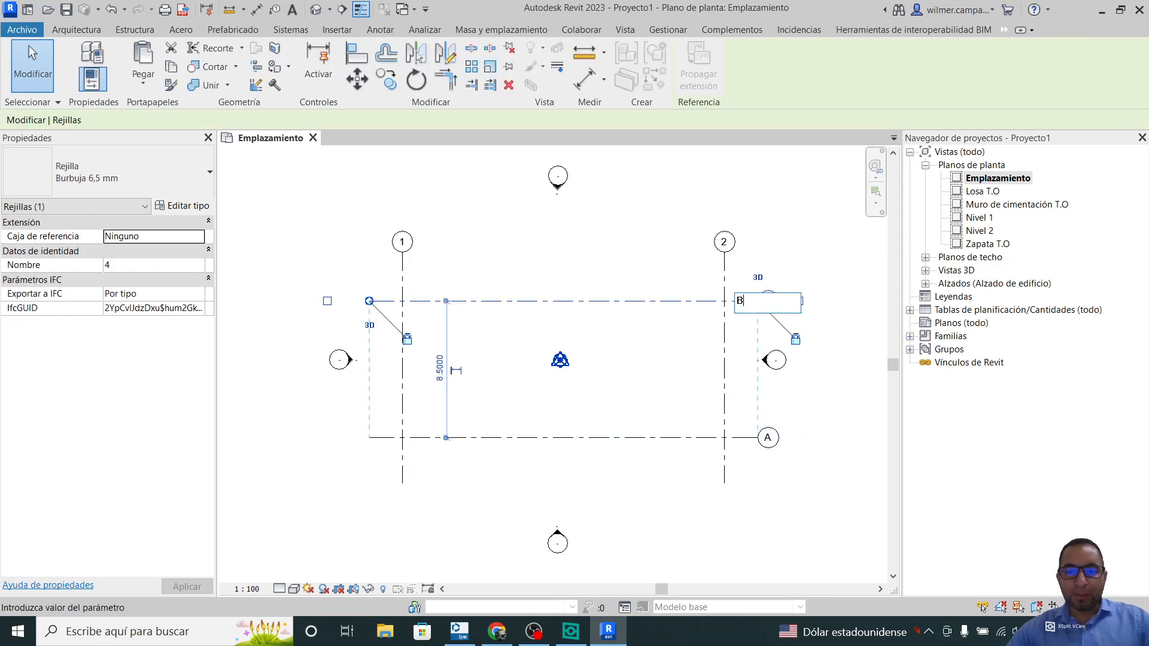
key("Return")
key("Escape")
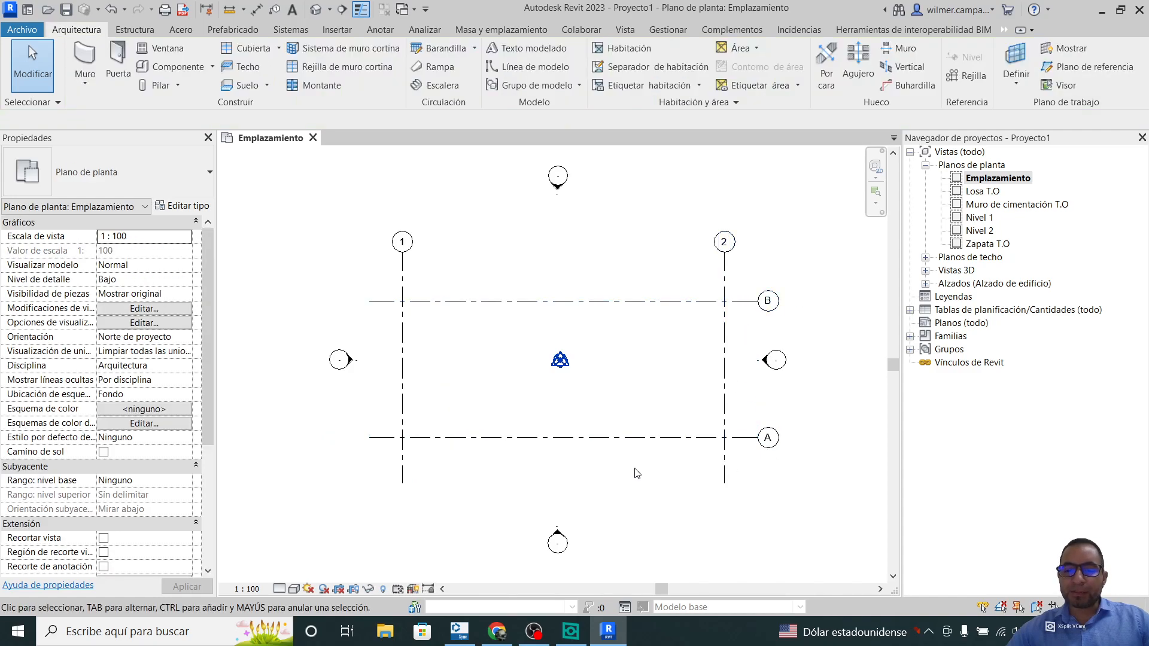
Place an aligned dimension between grids A and B, just outside grid 1
left_click(256, 9)
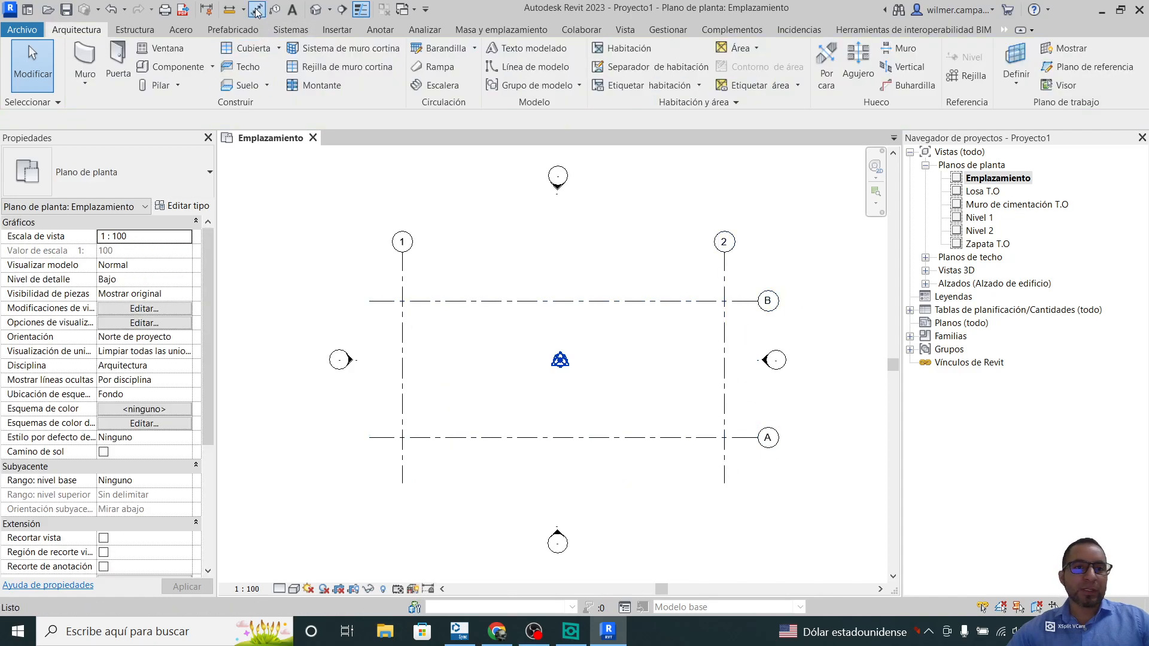
left_click(380, 438)
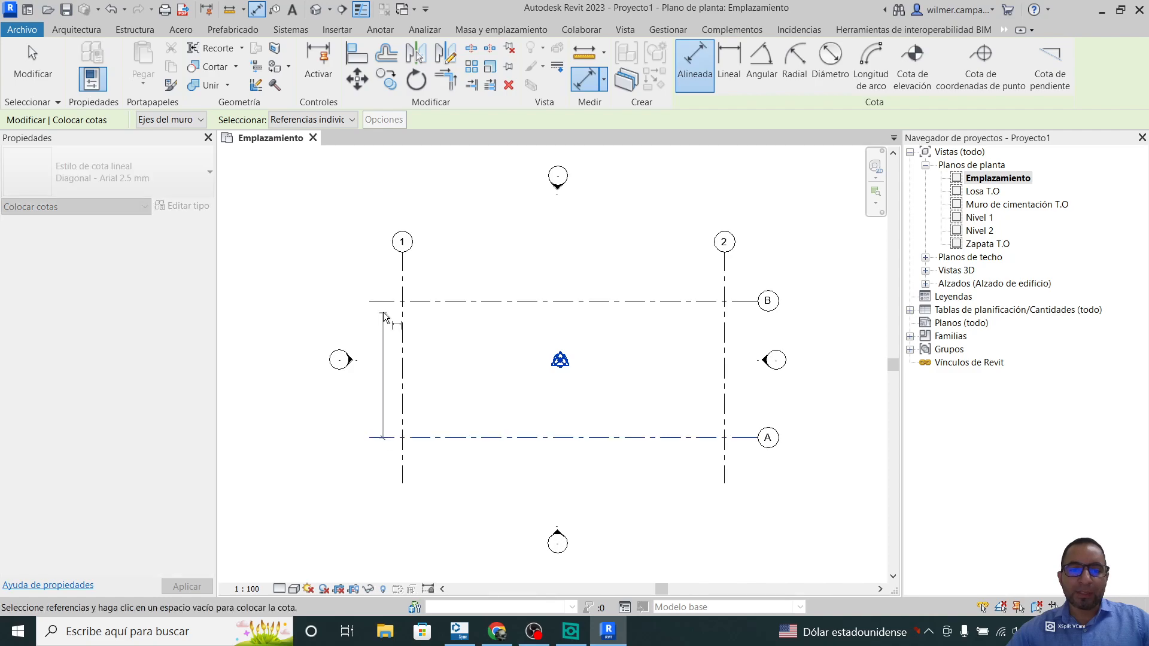
left_click(384, 301)
left_click(385, 334)
key("Escape")
key("Escape")
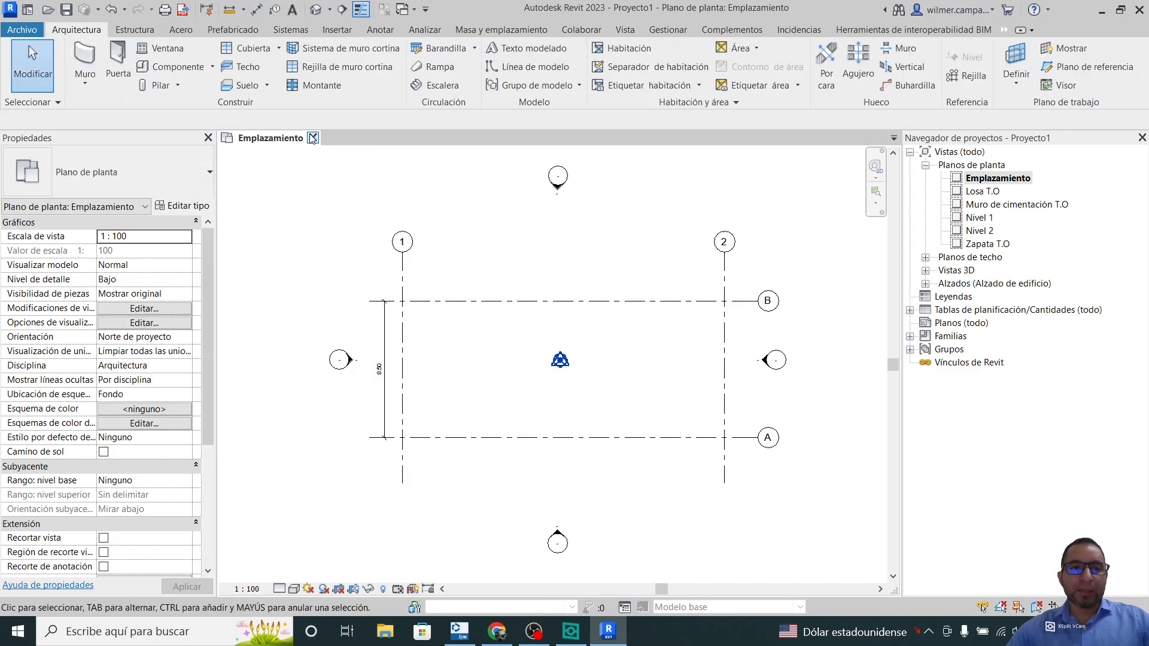
Move grid B so that the dimension between grids A and B becomes 10 m
scroll(399, 335, "up", 1)
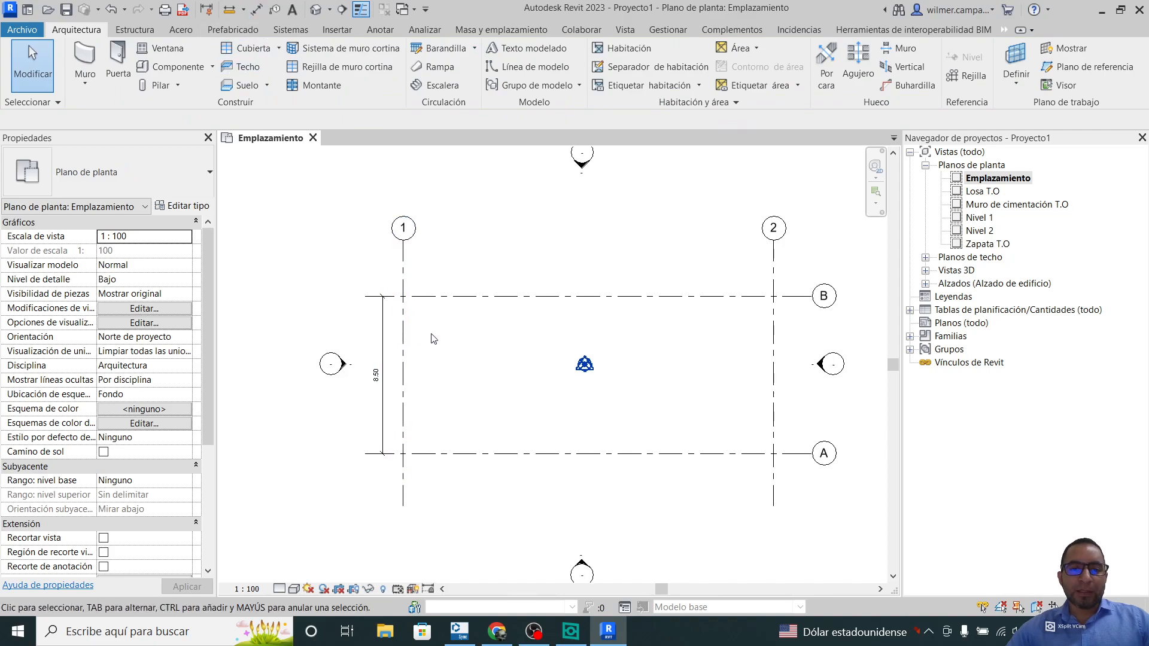
middle_click_drag(417, 339, 395, 332)
scroll(436, 317, "up", 2)
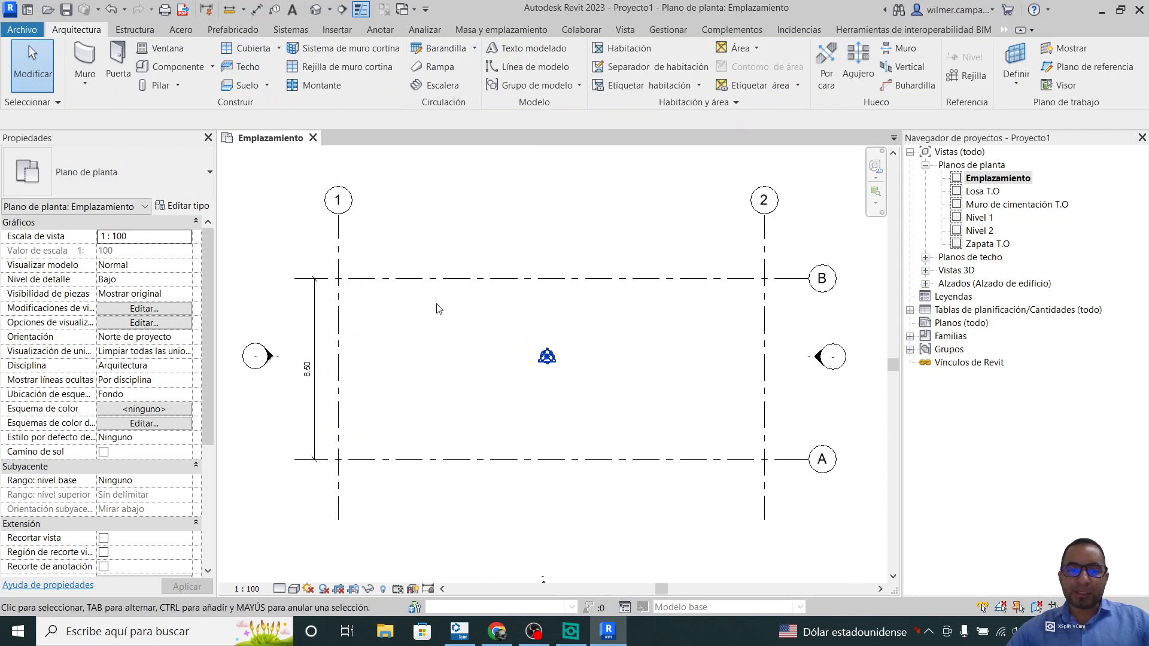
scroll(307, 331, "up", 2)
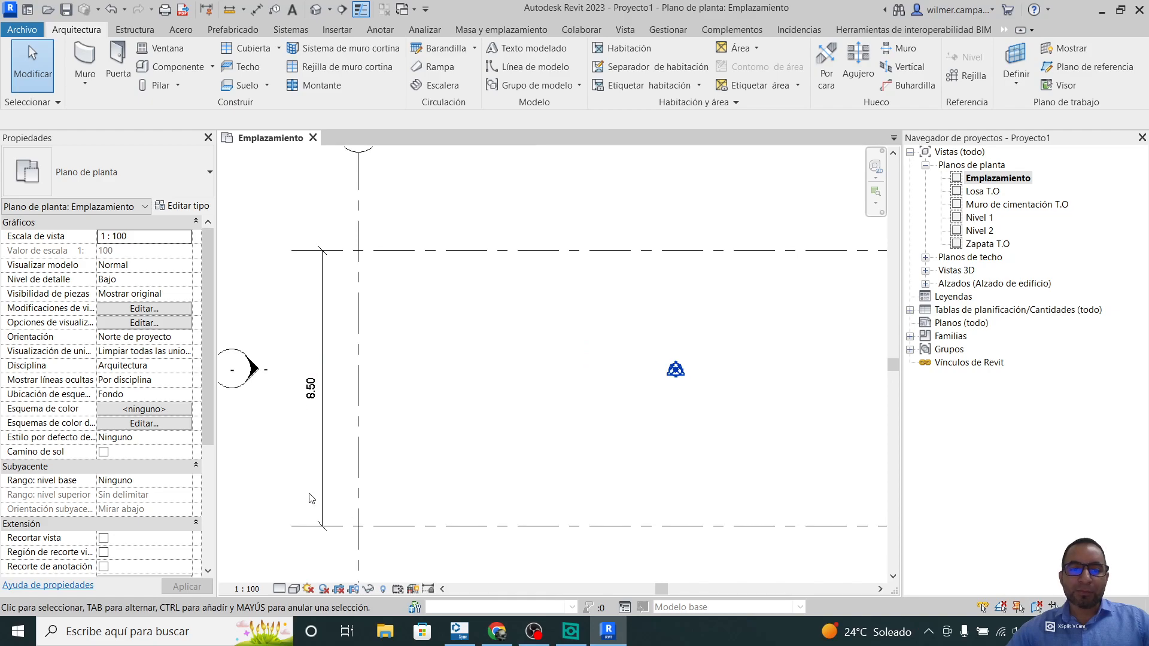
scroll(257, 372, "down", 1)
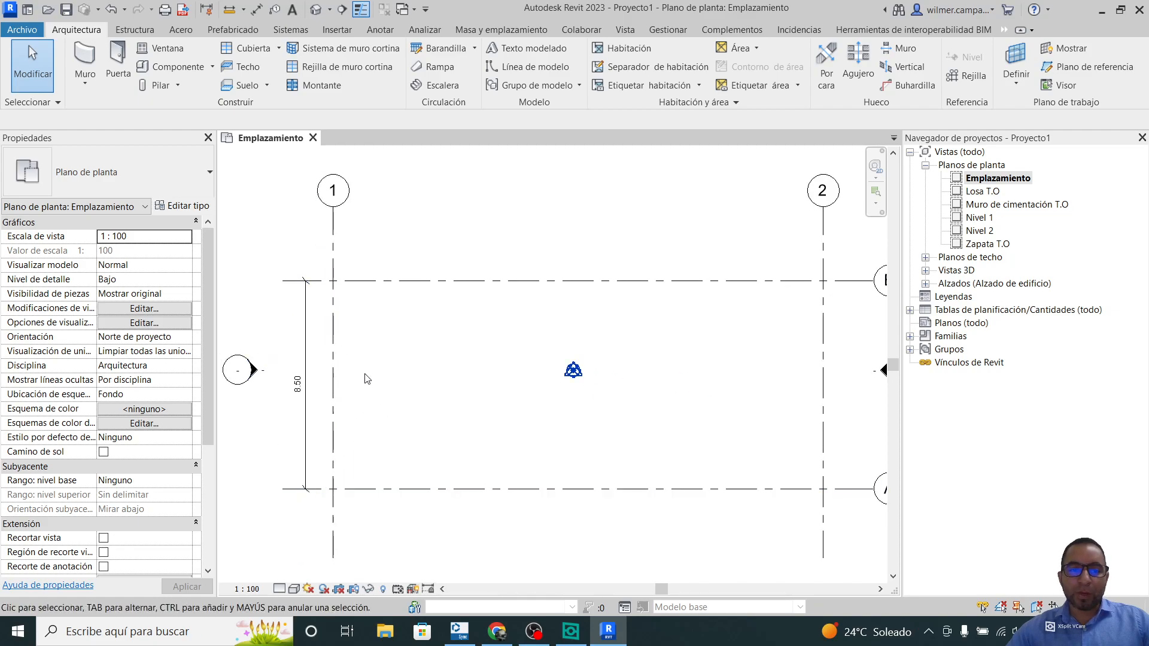
scroll(371, 313, "down", 1)
left_click(419, 289)
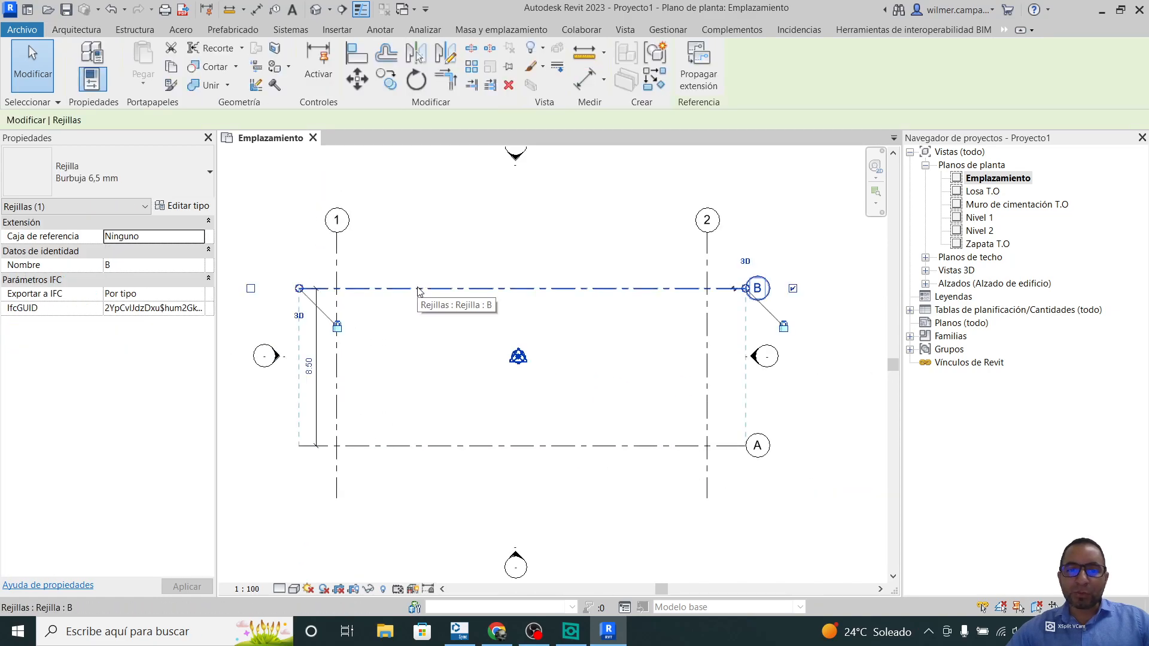
scroll(287, 367, "up", 3)
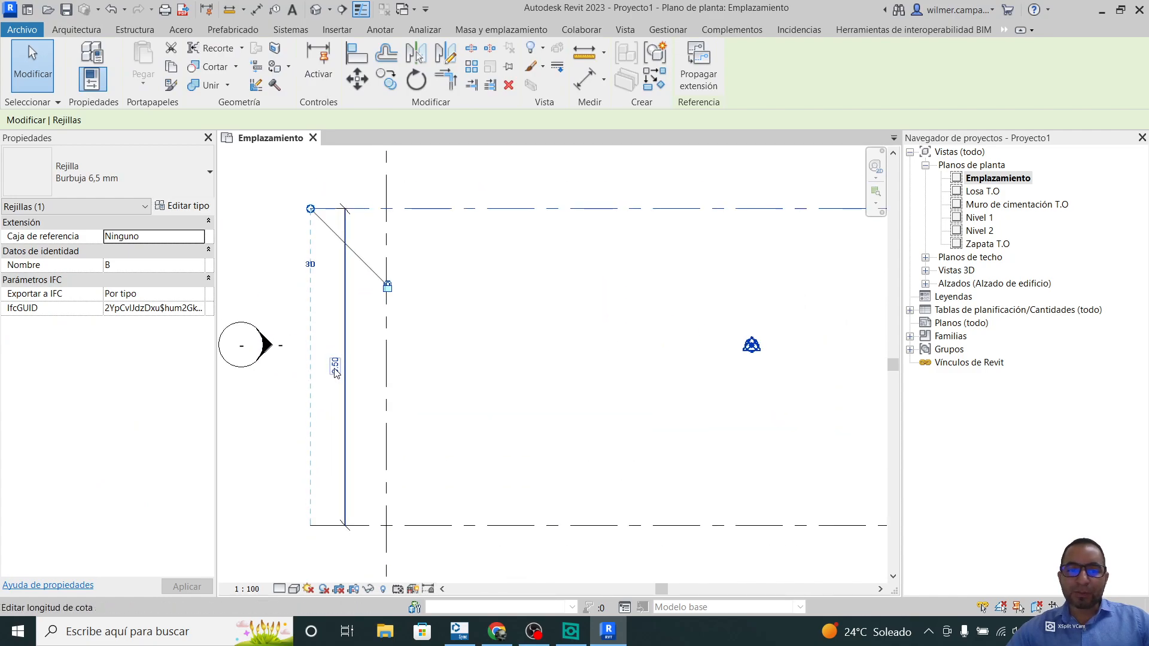
left_click(335, 366)
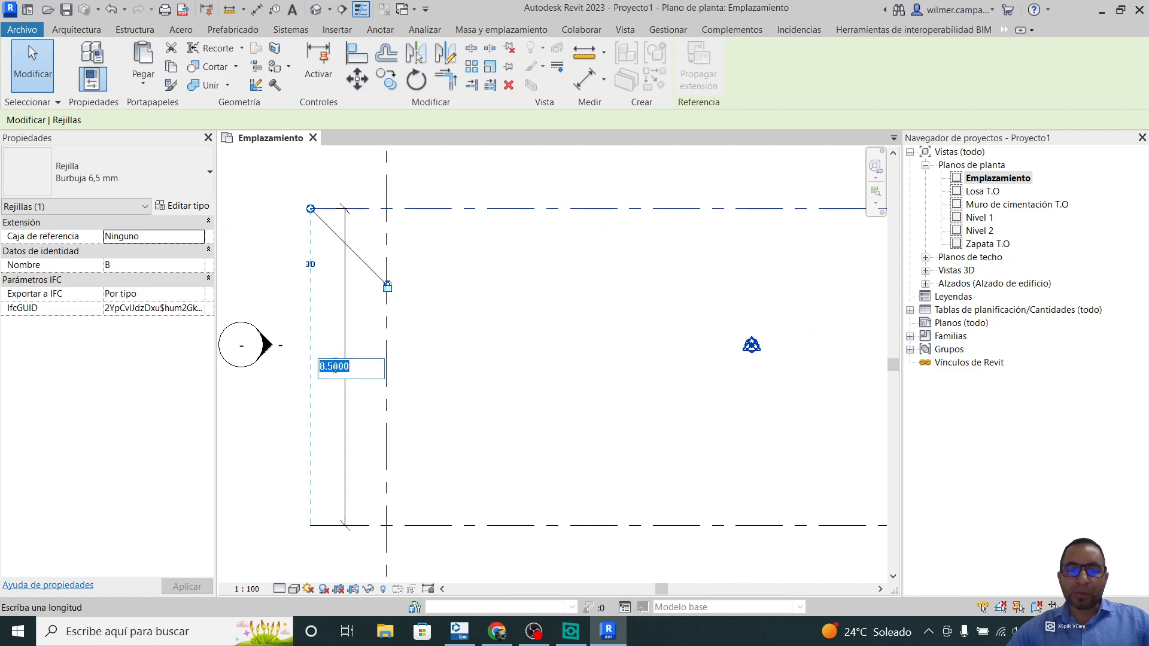
type("10")
key("Return")
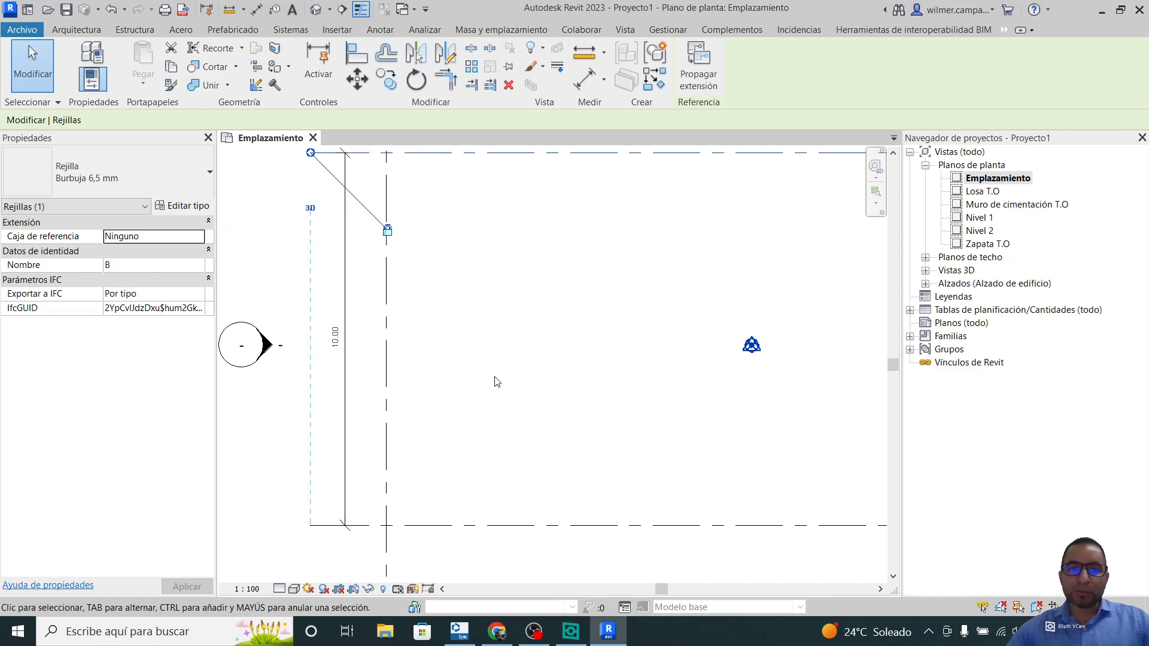
left_click(496, 382)
scroll(497, 381, "down", 4)
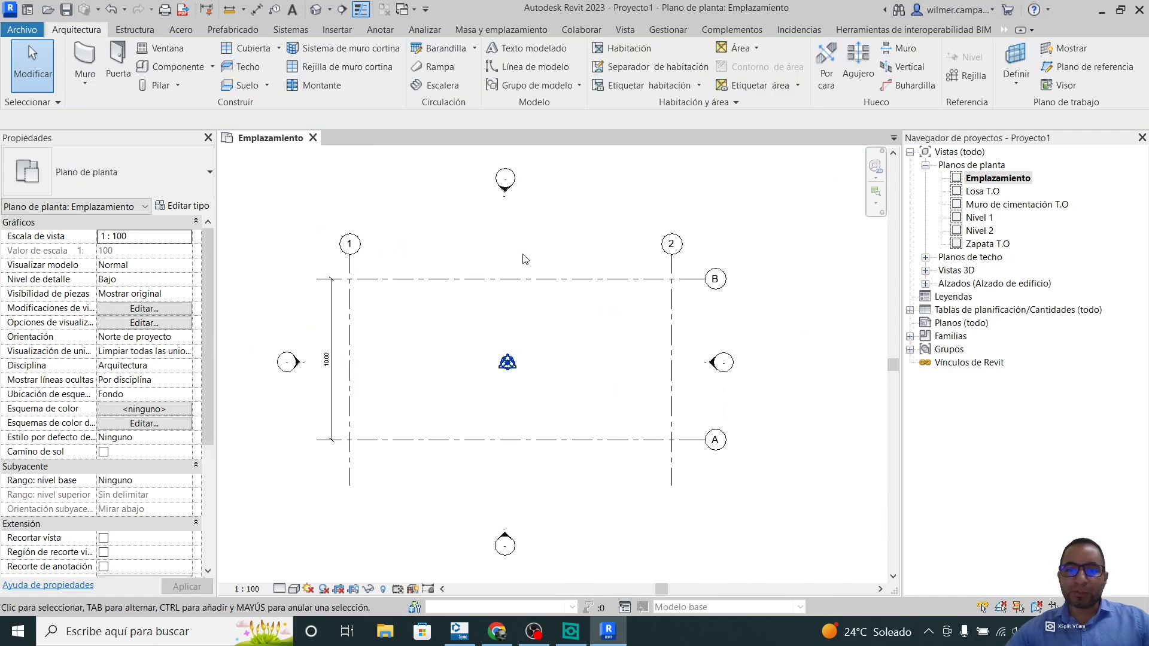
Delete the dimension between grids A and B
middle_click_drag(604, 365, 590, 364)
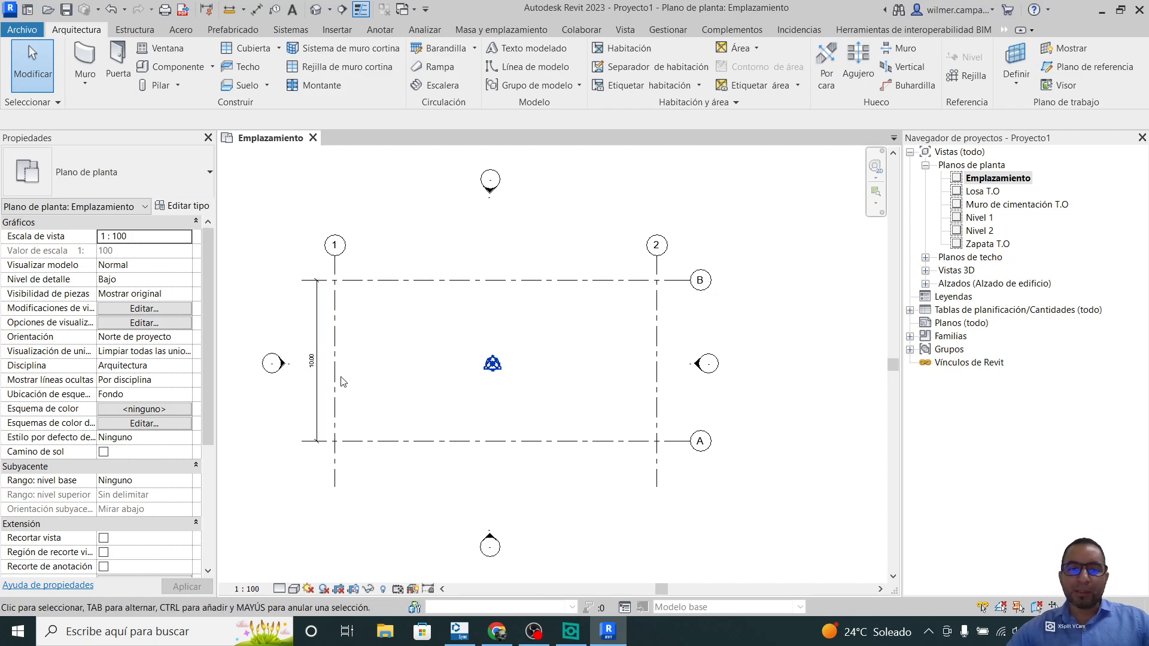
left_click(316, 383)
key("Delete")
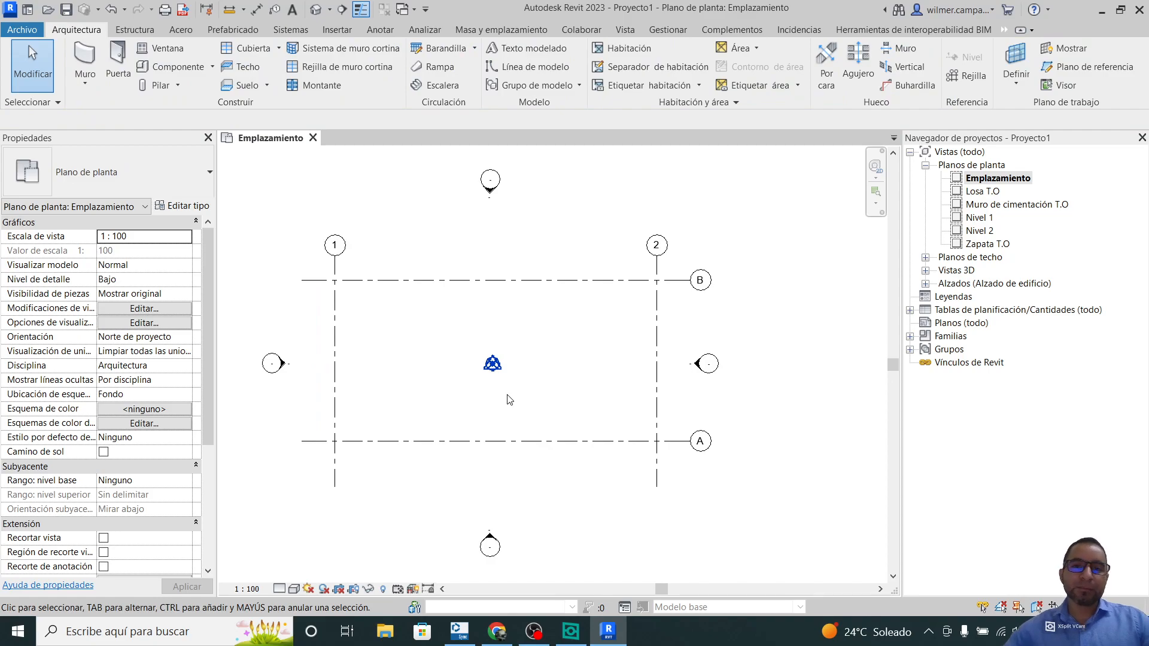
middle_click_drag(509, 399, 546, 412)
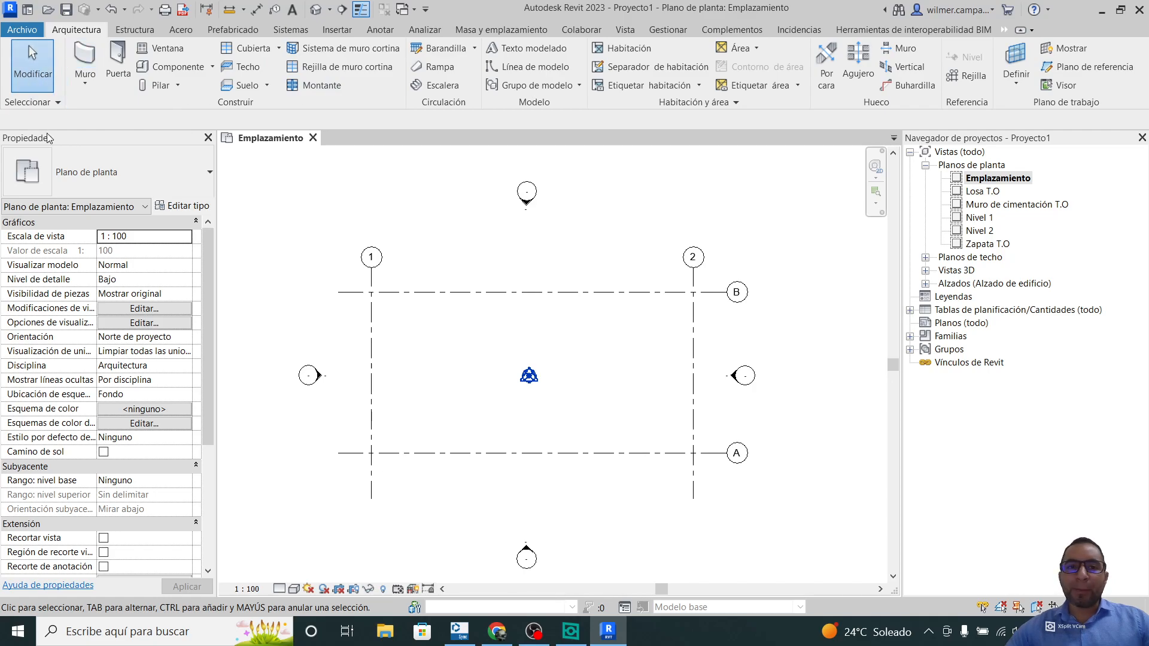
Create a toposurface of about 289 m² from points at absolute elevation 0, placed all around just outside grids 1, 2, A and B
left_click(488, 30)
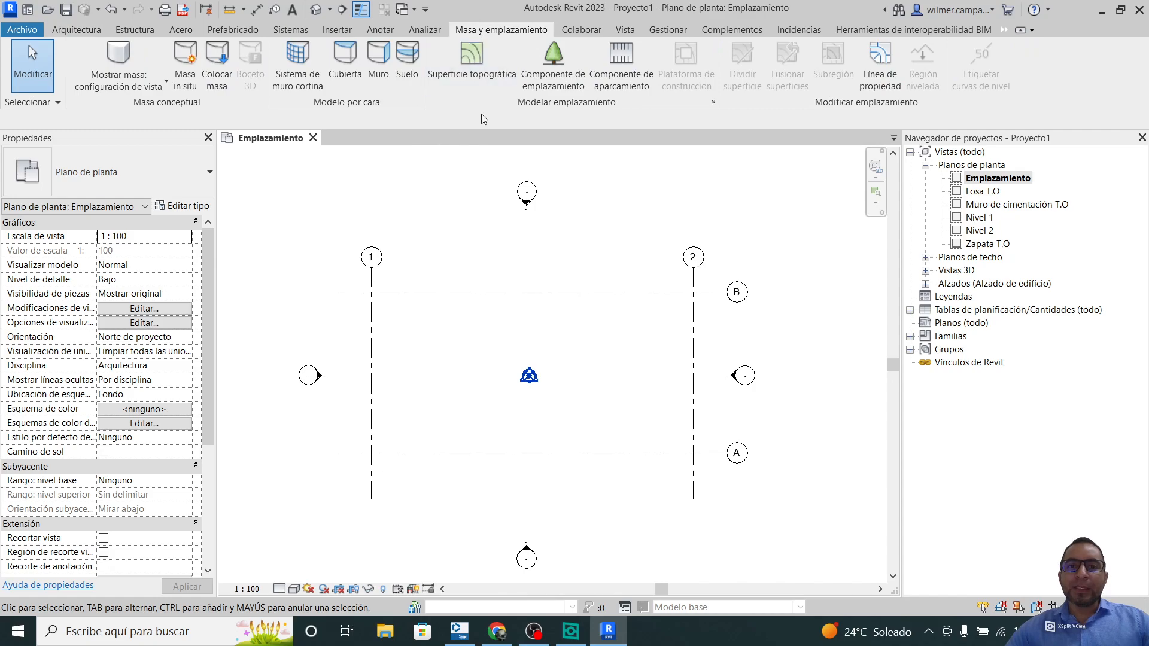
left_click(490, 62)
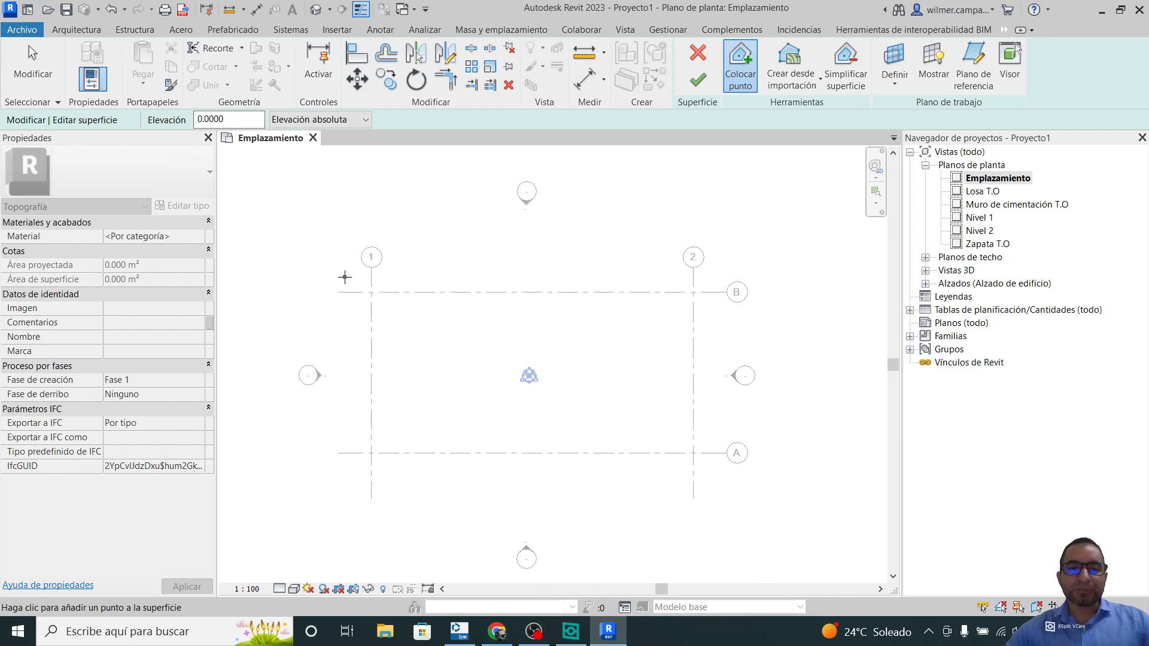
left_click(456, 267)
left_click(557, 266)
left_click(663, 268)
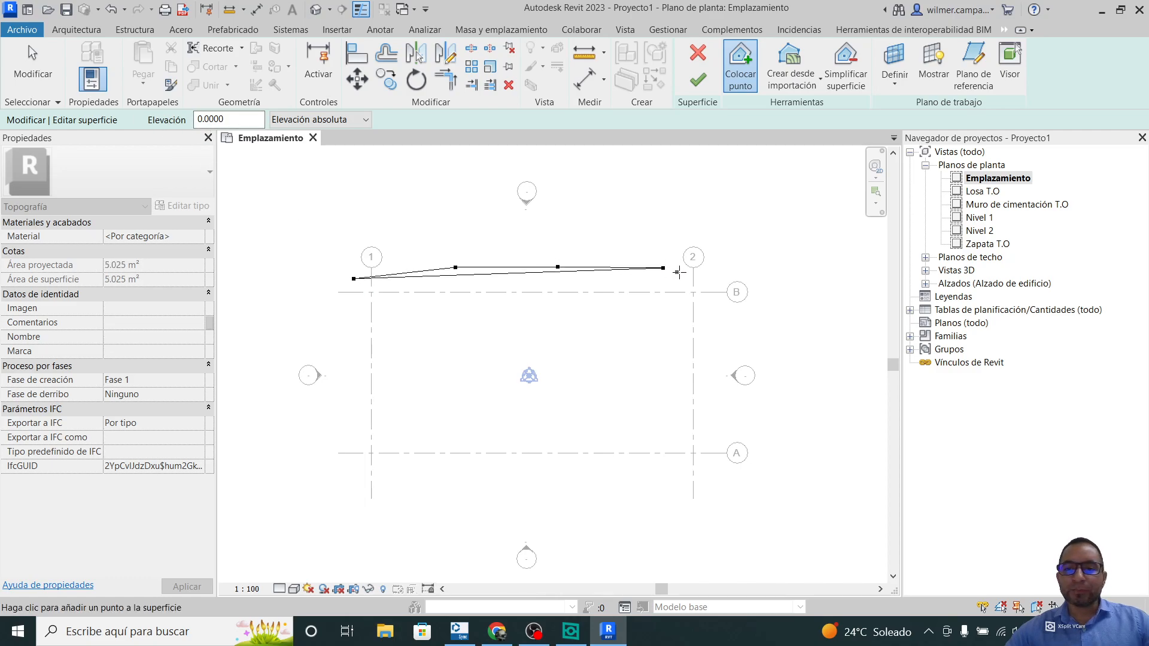
left_click(709, 274)
left_click(714, 317)
left_click(718, 361)
left_click(719, 409)
left_click(715, 469)
left_click(551, 477)
left_click(473, 475)
left_click(407, 473)
left_click(347, 470)
left_click(347, 427)
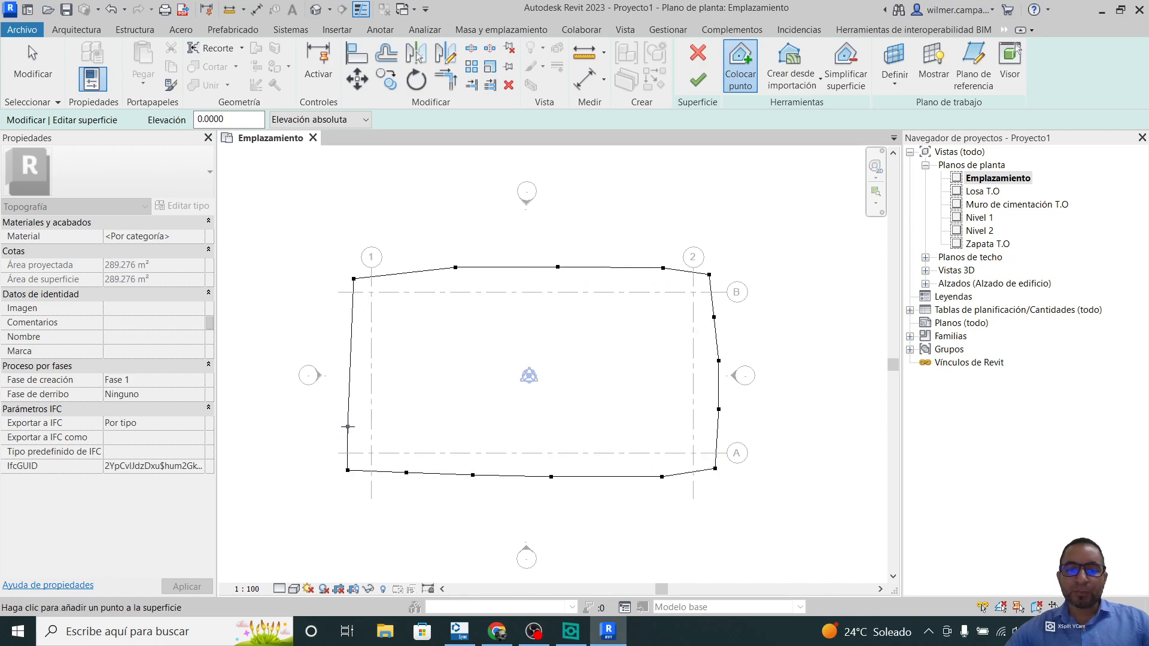
left_click(352, 320)
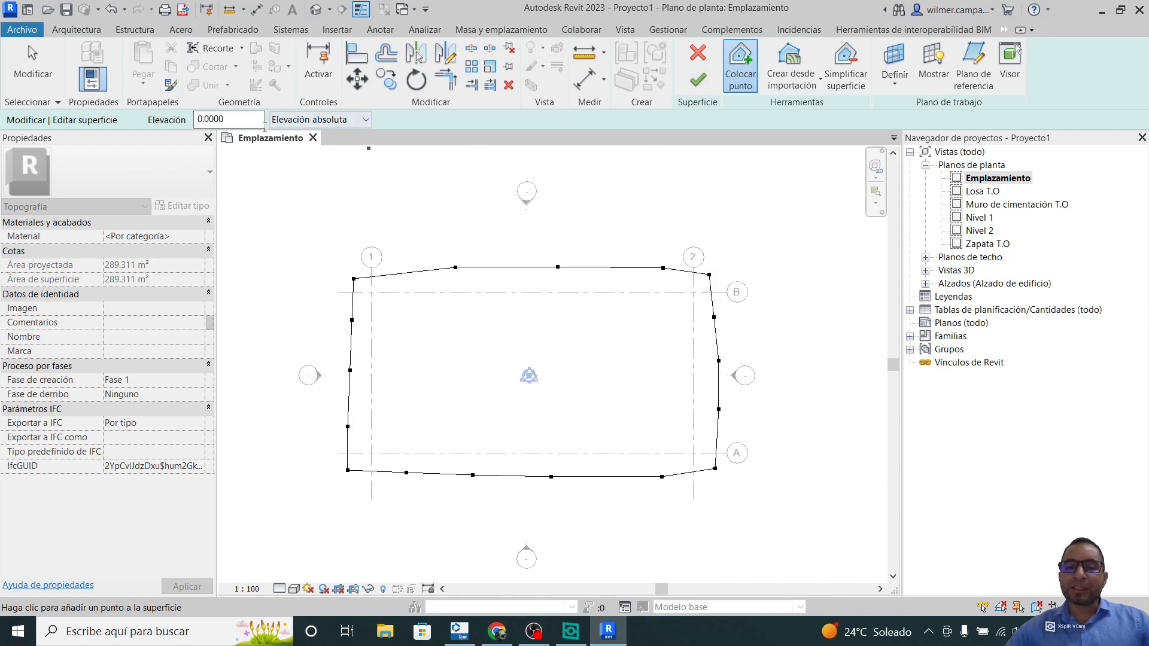
left_click(699, 80)
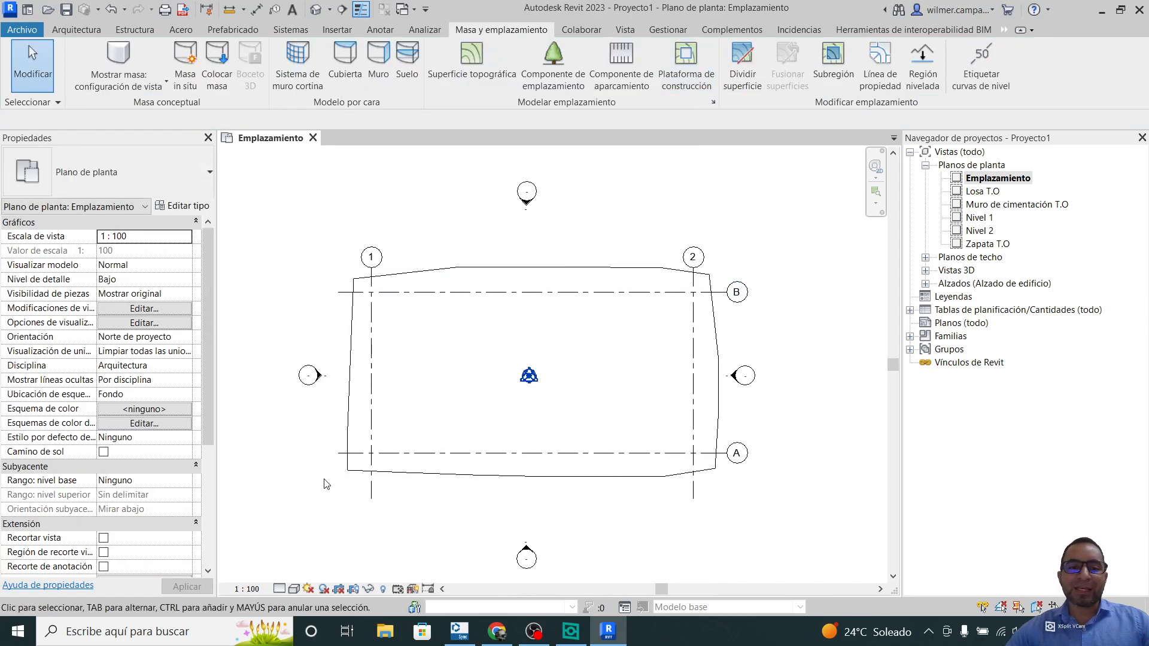
Set the site plan's detail level to Alto and its visual style to Sombreado
left_click(279, 589)
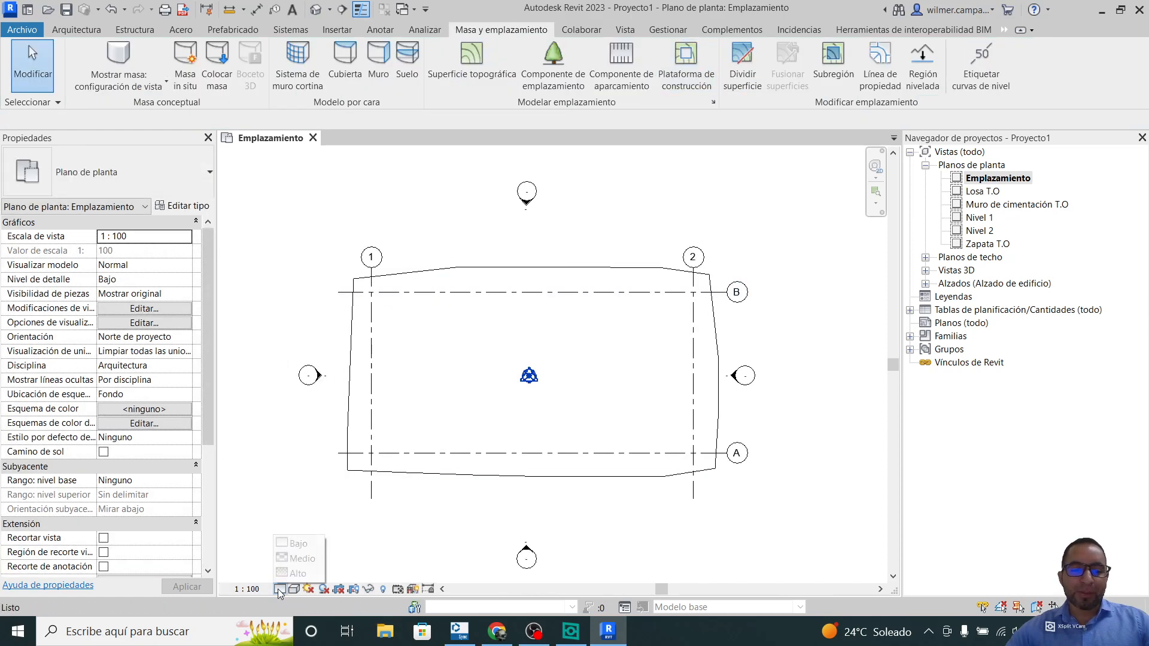
left_click(286, 574)
left_click(294, 589)
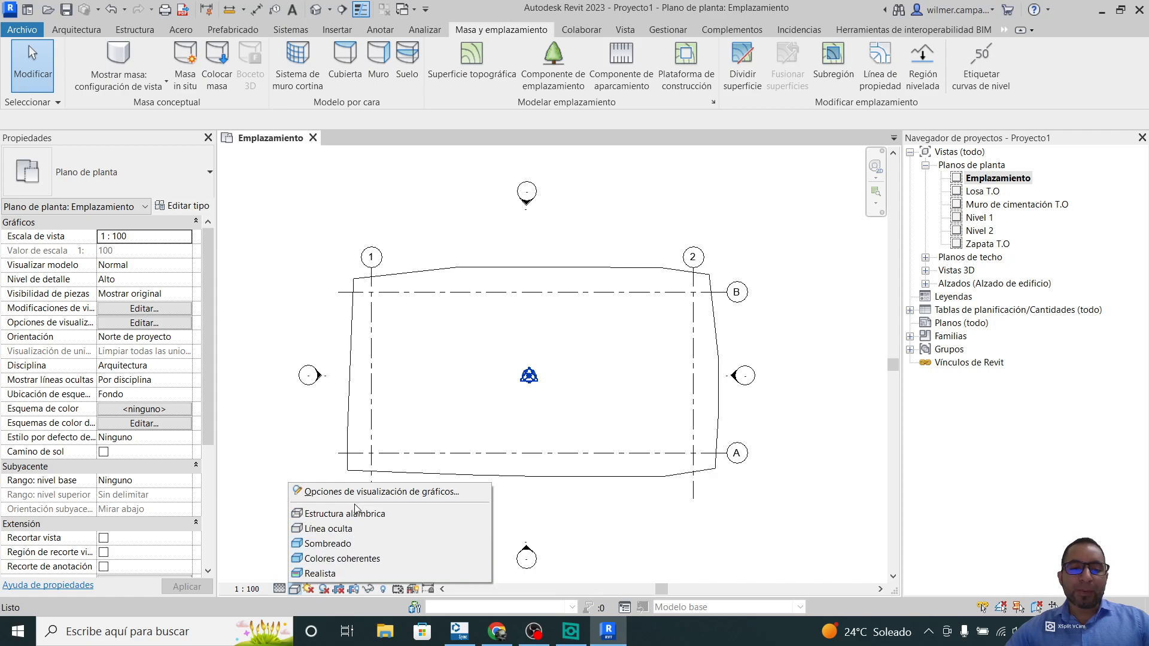
left_click(325, 543)
scroll(376, 357, "up", 2)
scroll(385, 372, "down", 1)
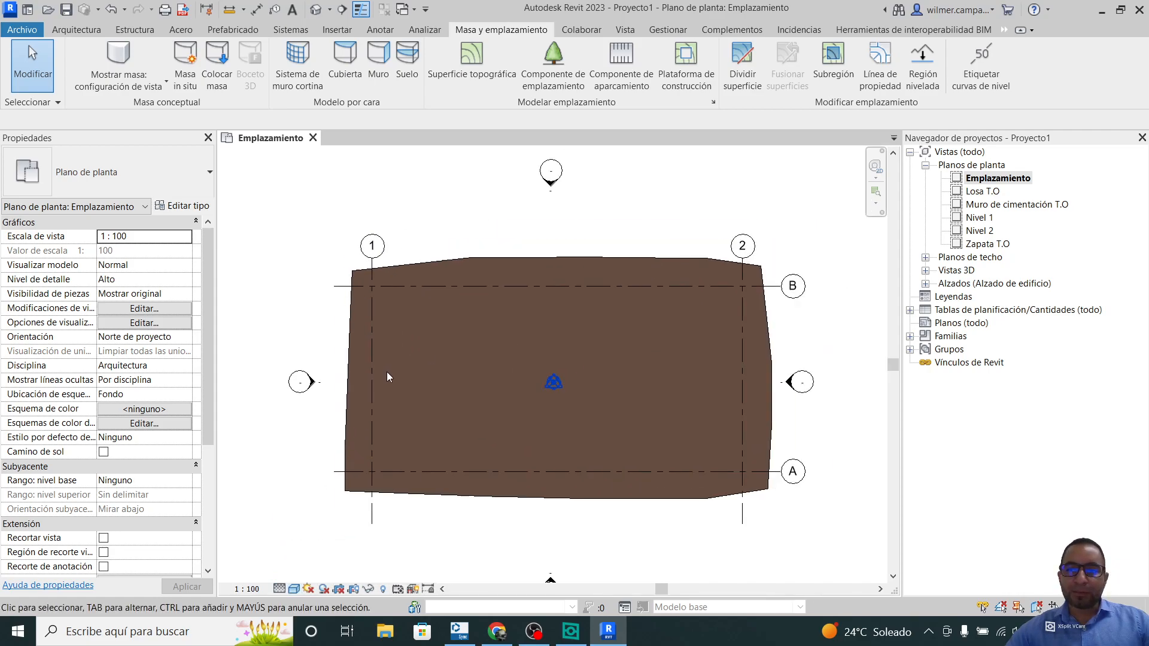
scroll(377, 363, "up", 2)
scroll(335, 371, "down", 1)
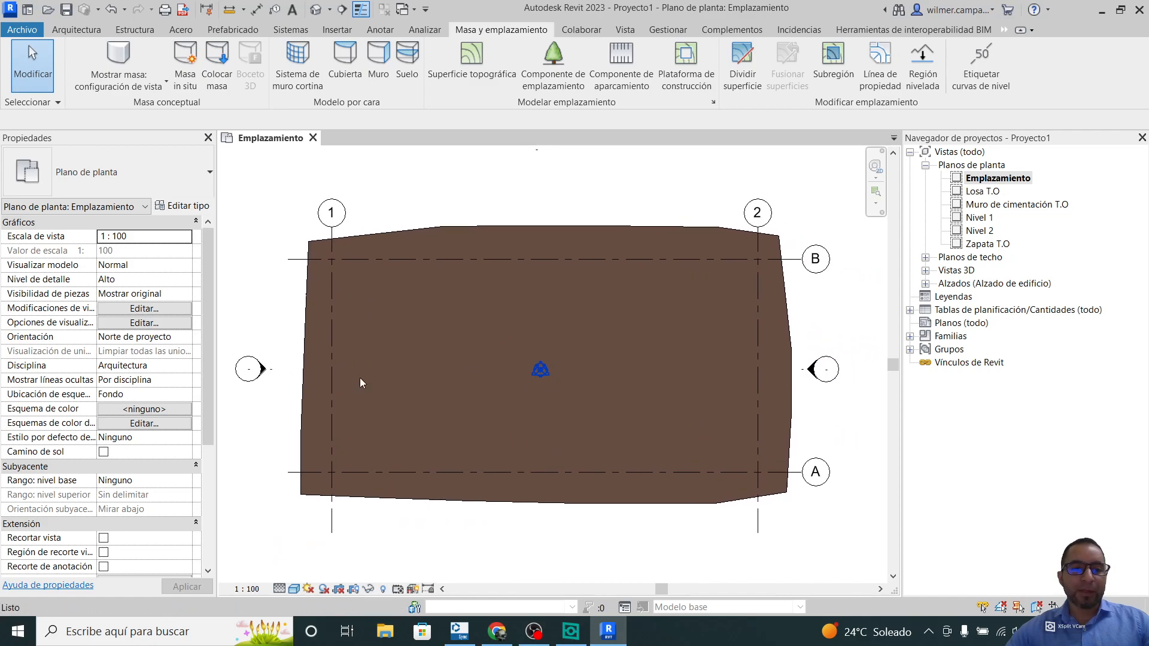
Examine the phase properties of the site plan view and the creation and demolition phases of the toposurface
scroll(173, 363, "down", 5)
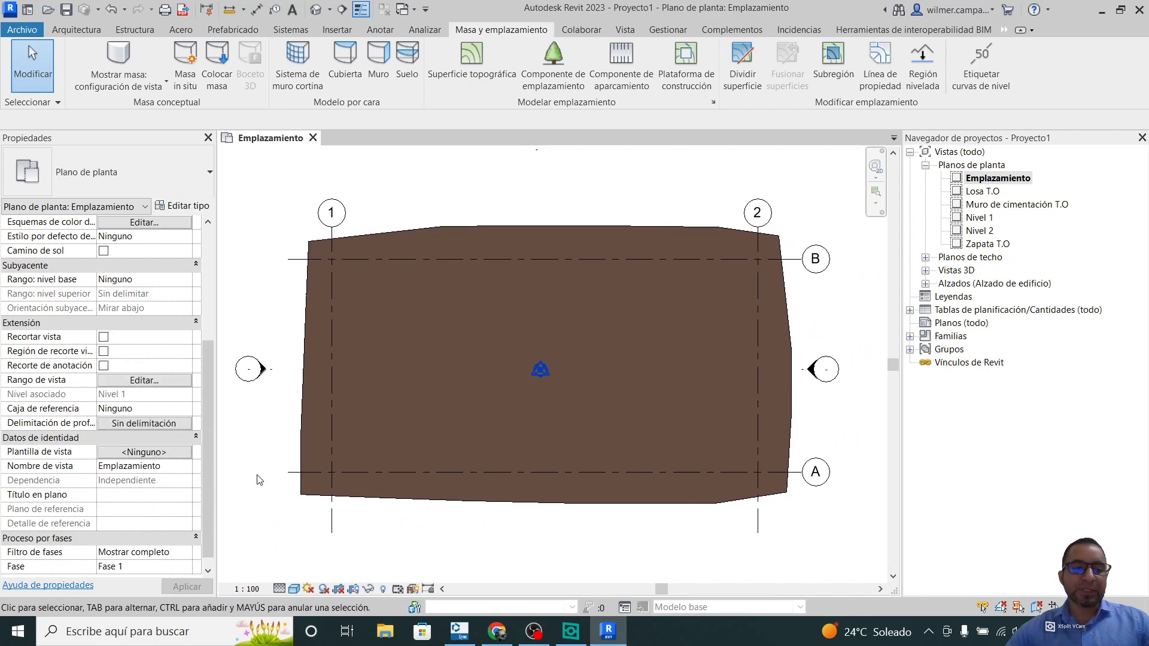
left_click(304, 375)
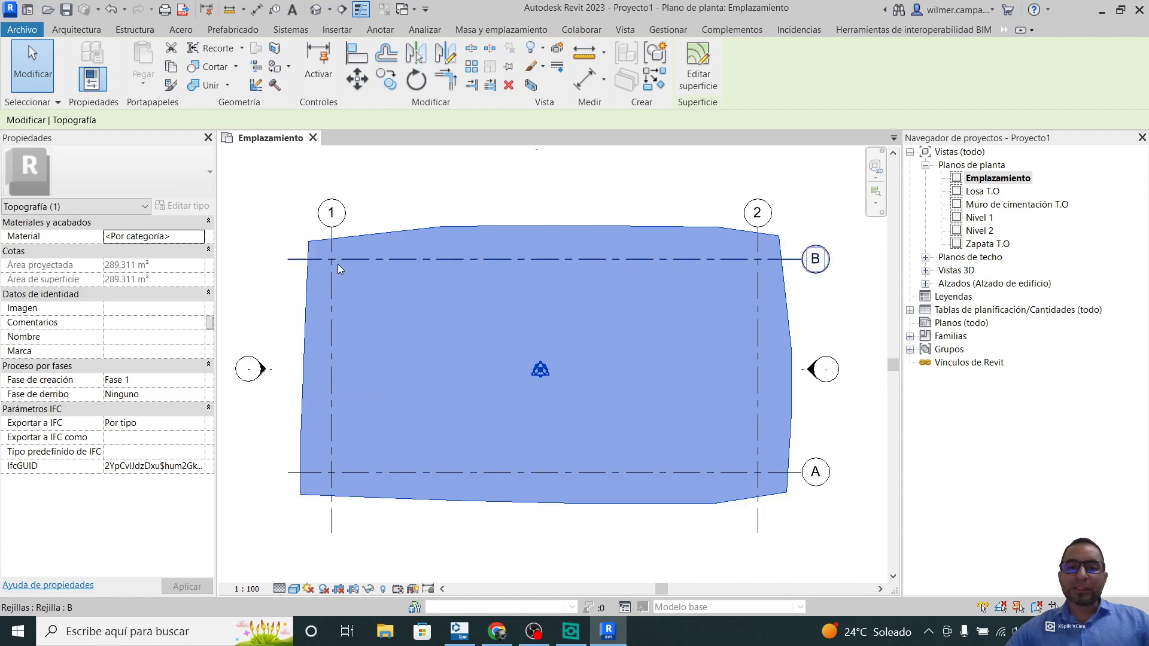
key("Escape")
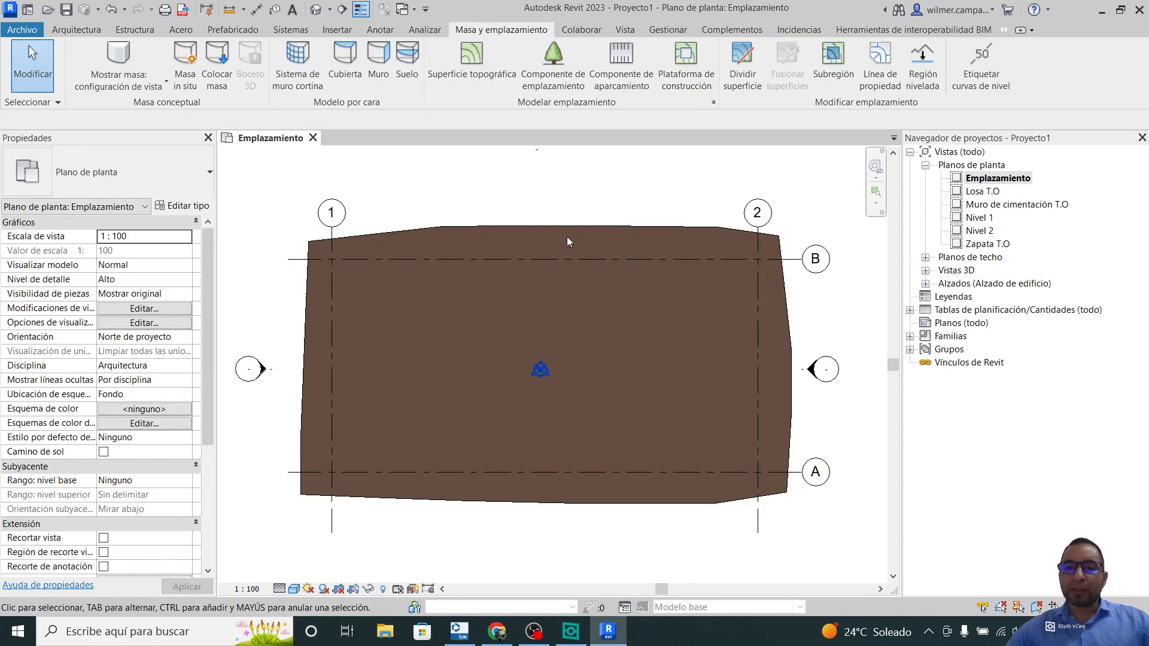
left_click(390, 231)
key("Escape")
left_click(390, 232)
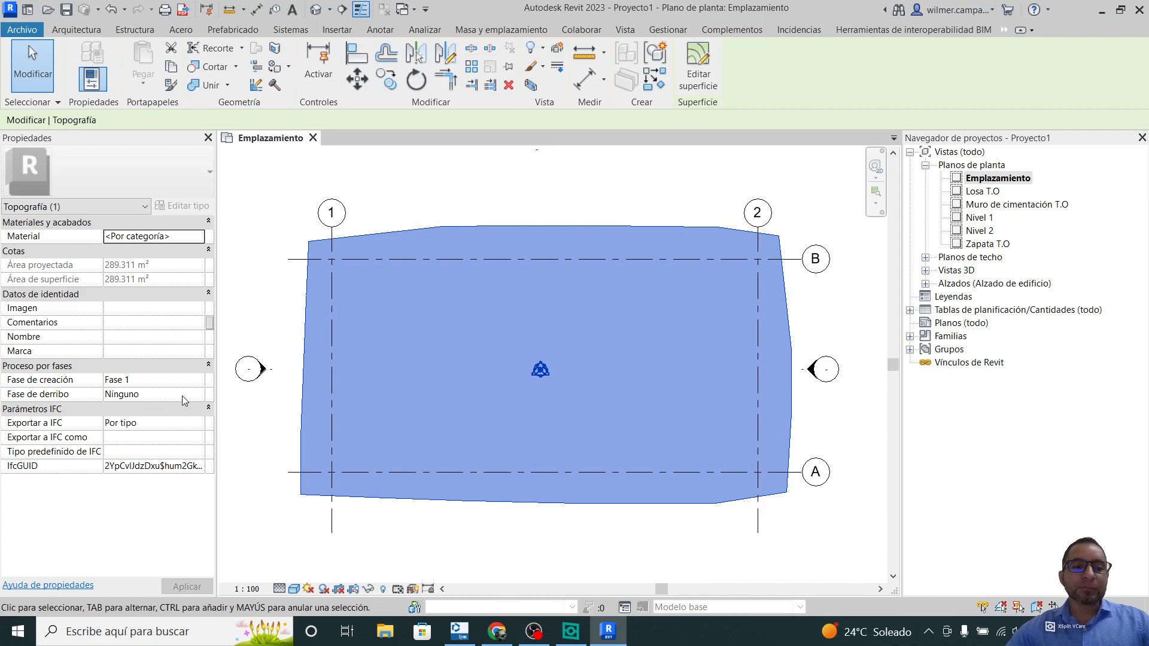
key("Escape")
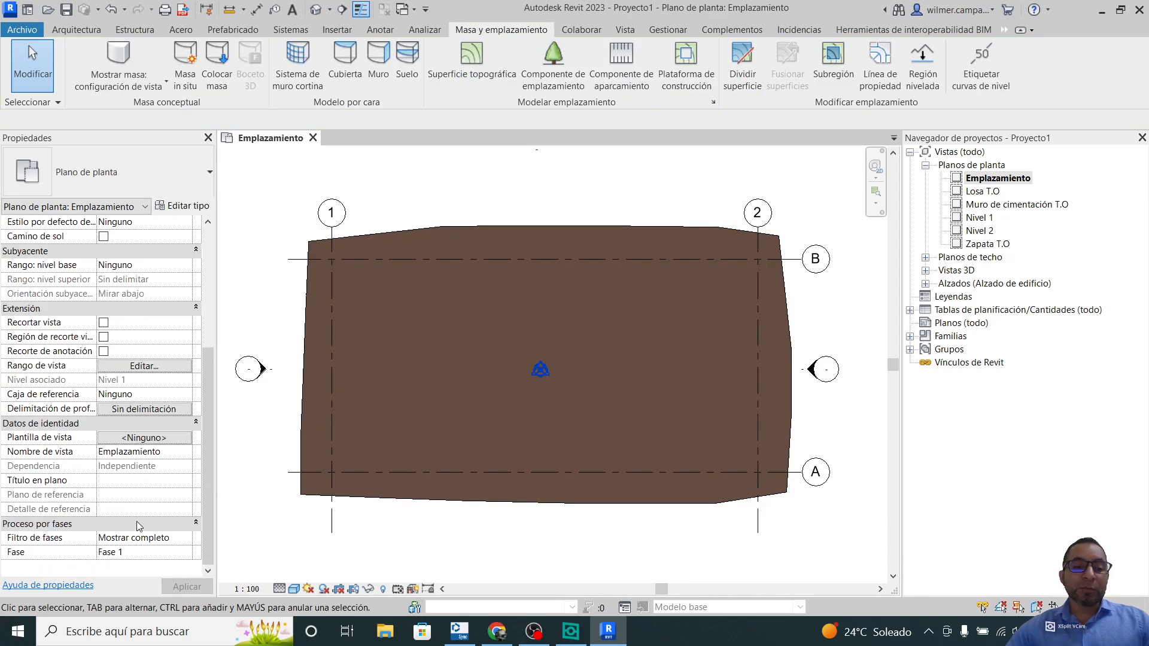
Set the toposurface's creation phase to Existente
left_click(399, 246)
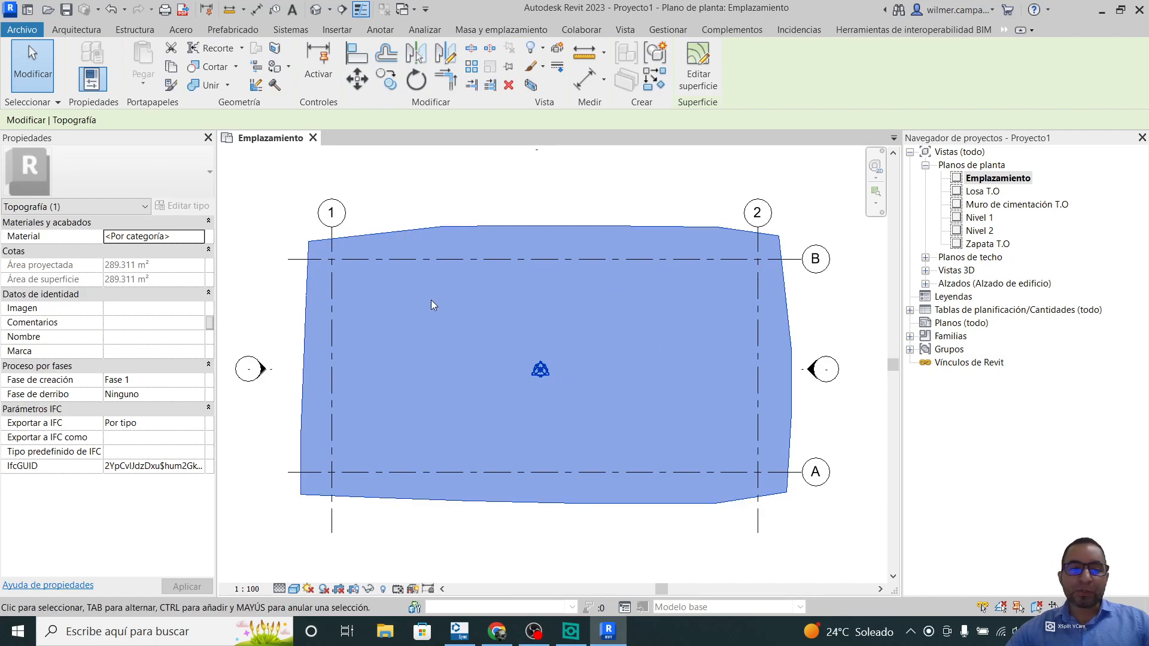
left_click(197, 381)
left_click(178, 394)
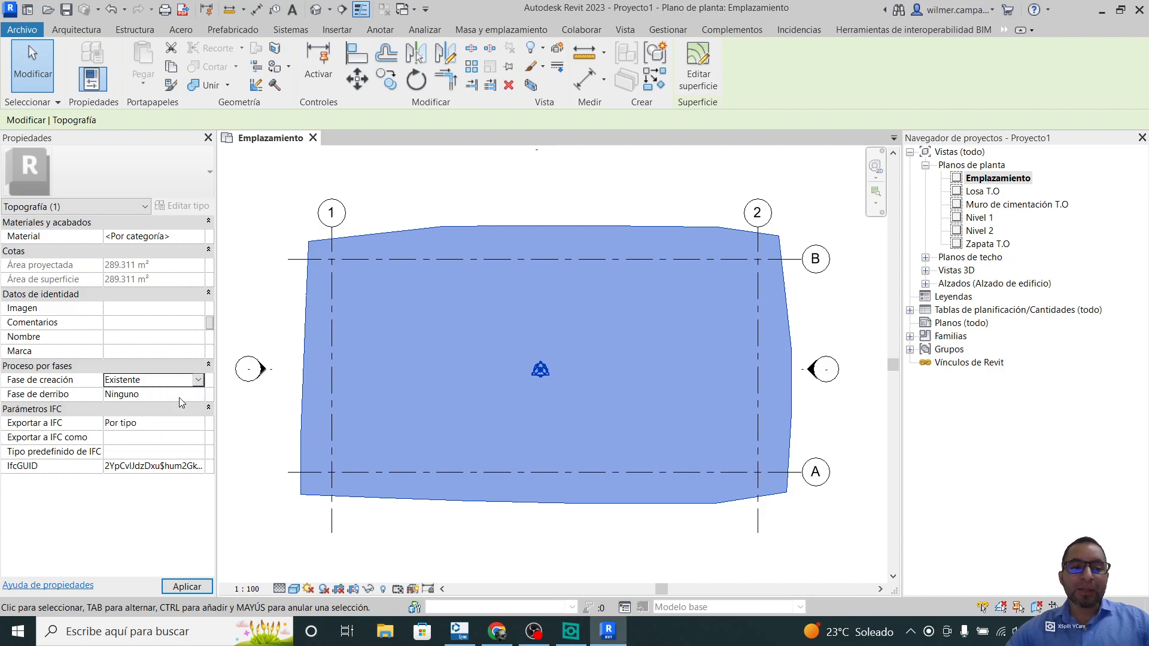
left_click(259, 523)
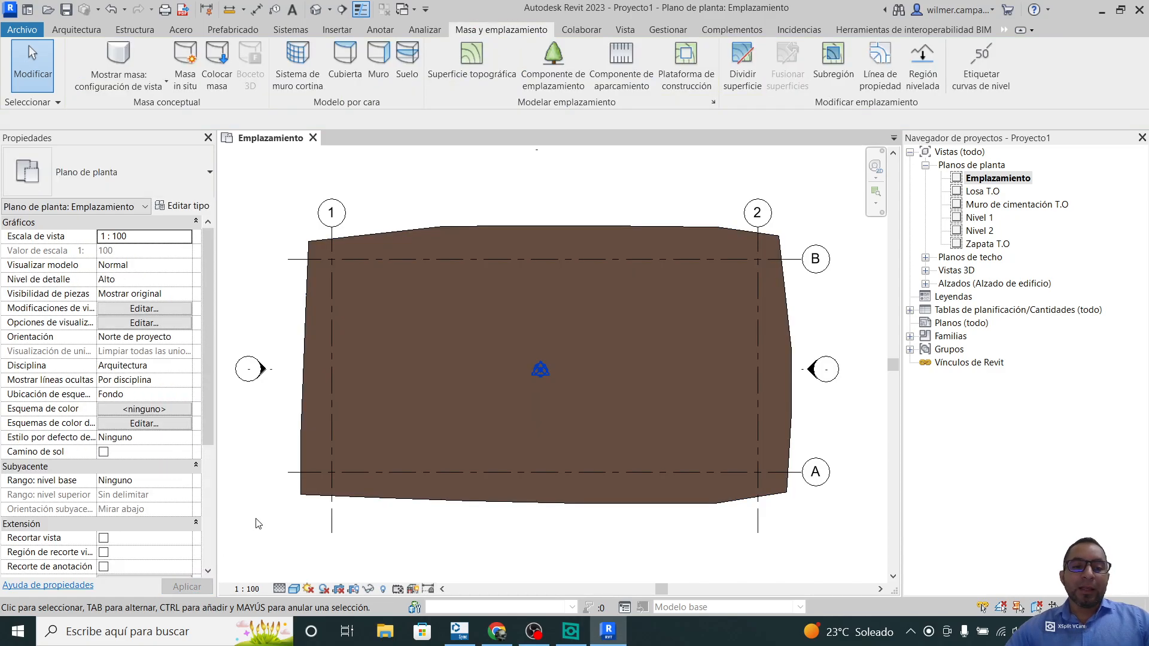
Set the toposurface's demolition phase to Fase 1, and check the site plan view's phase properties
left_click(301, 485)
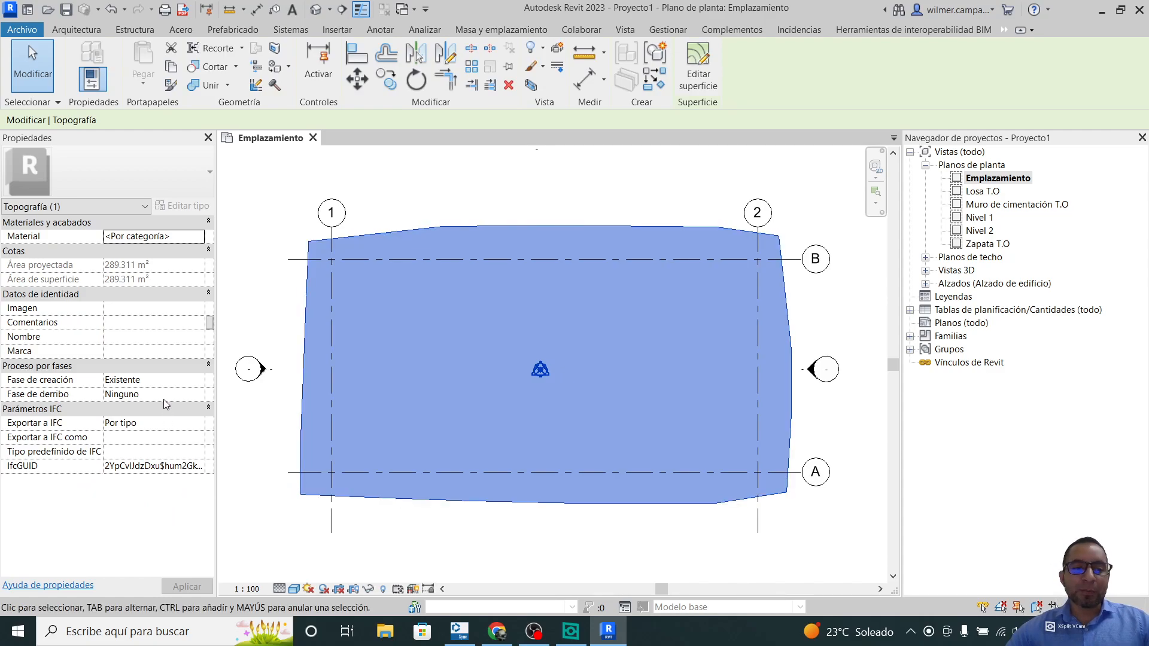
left_click(130, 395)
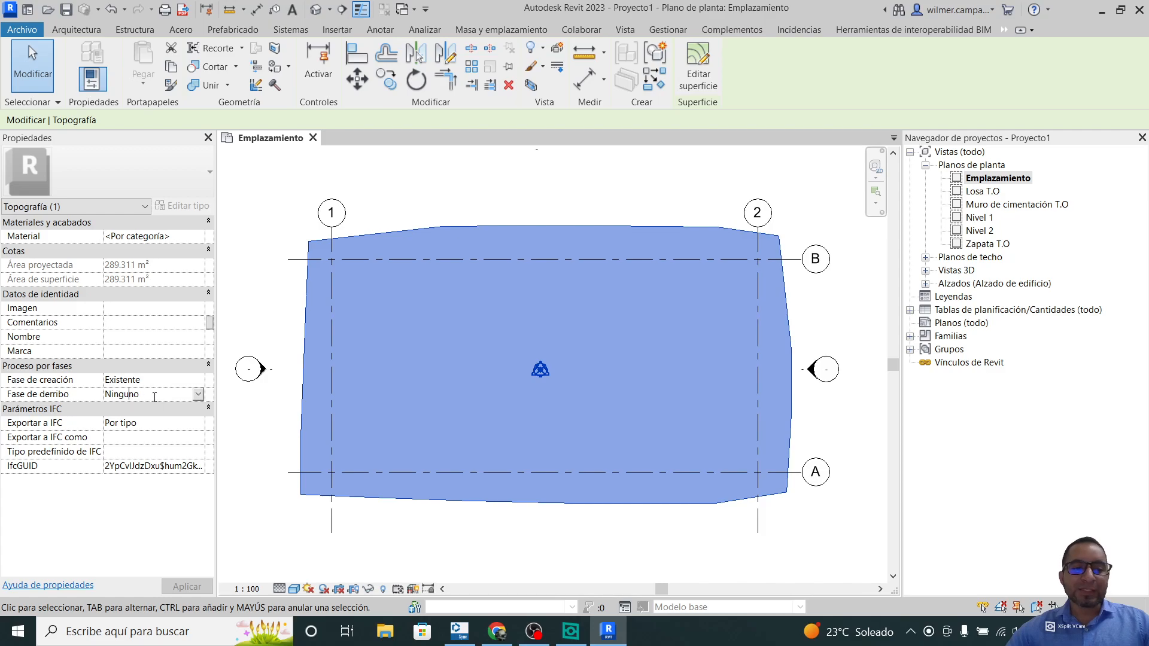
left_click(197, 395)
left_click(127, 421)
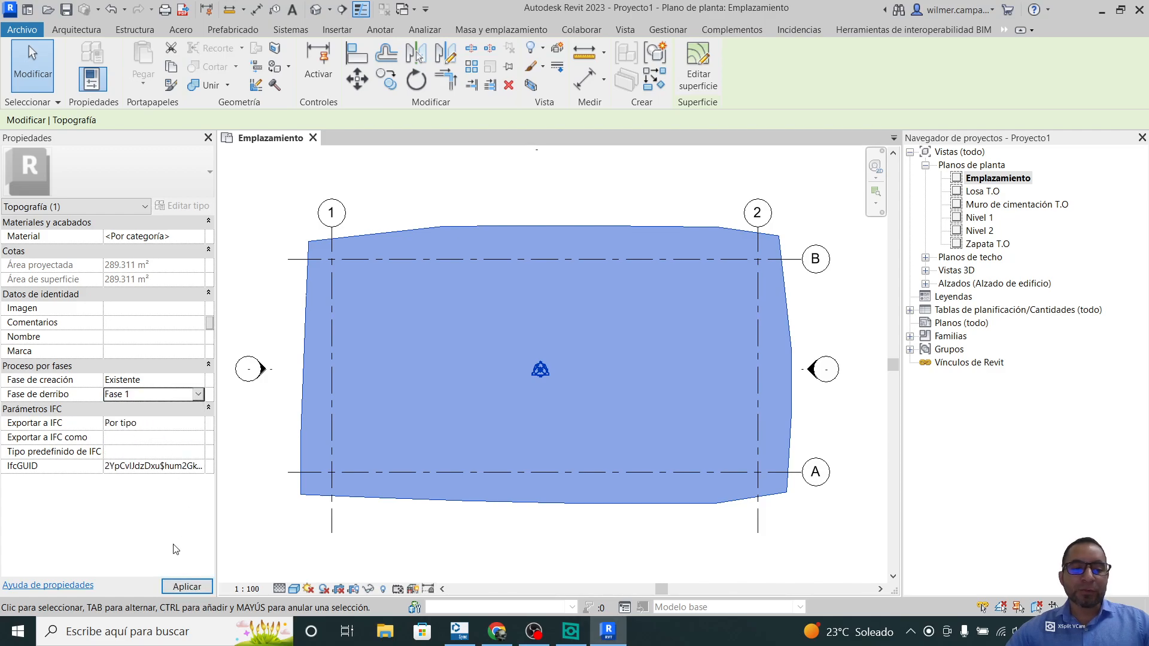
left_click(187, 586)
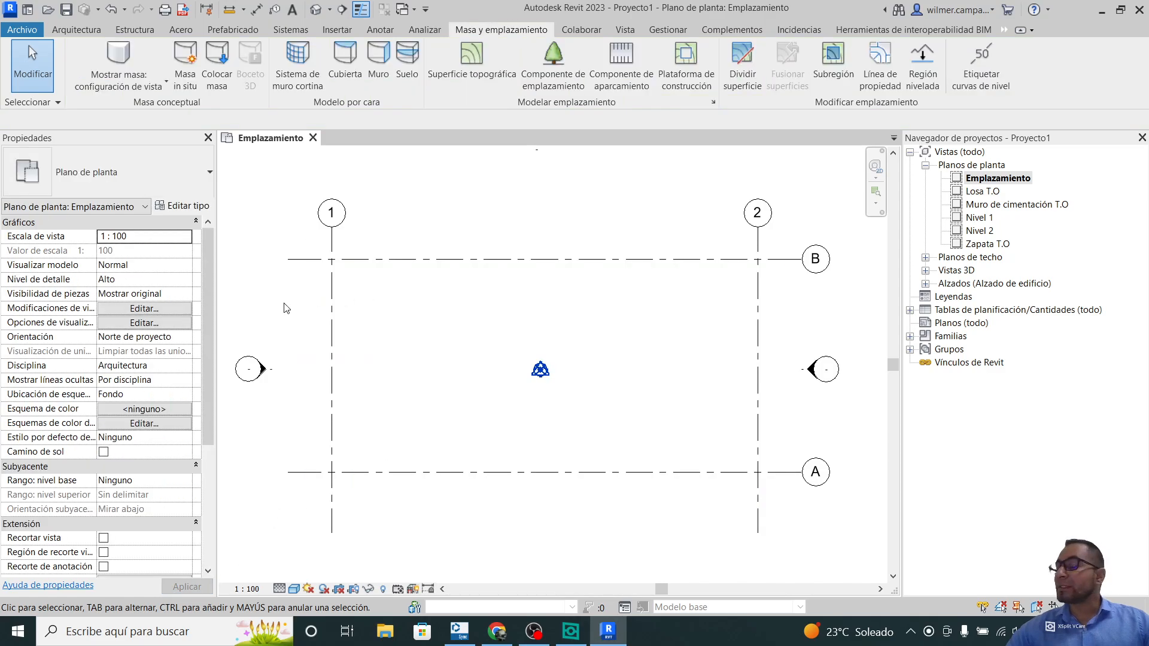
scroll(171, 403, "down", 5)
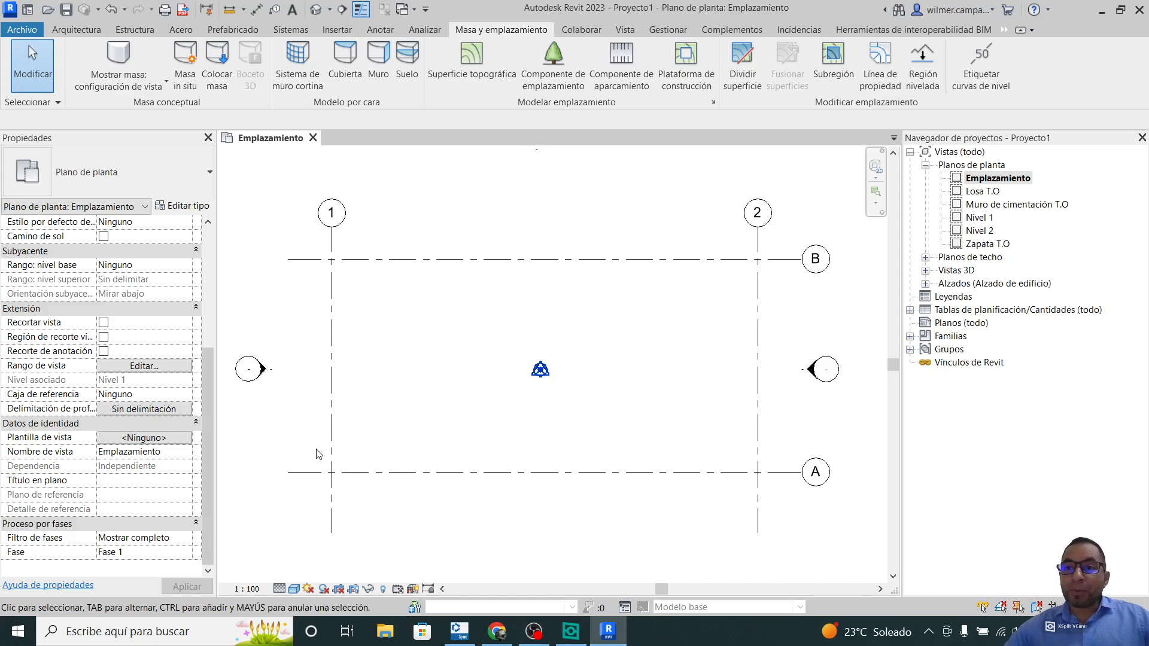
Set the site plan view's phase filter to Mostrar anteriores + derribados
left_click(170, 538)
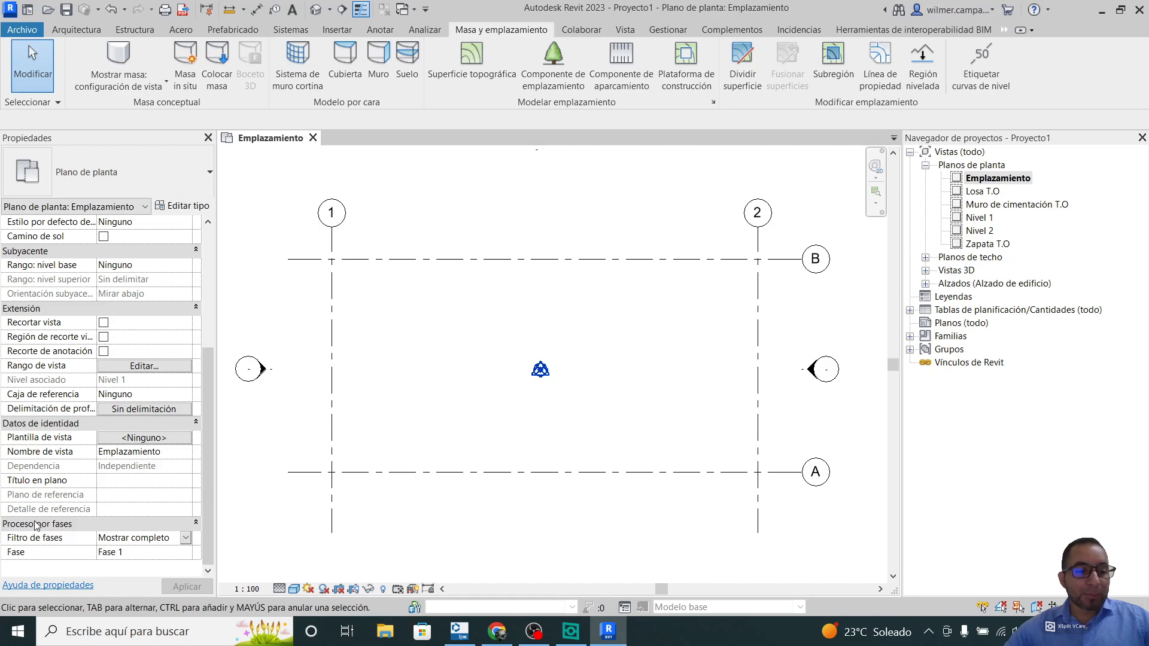
left_click(185, 540)
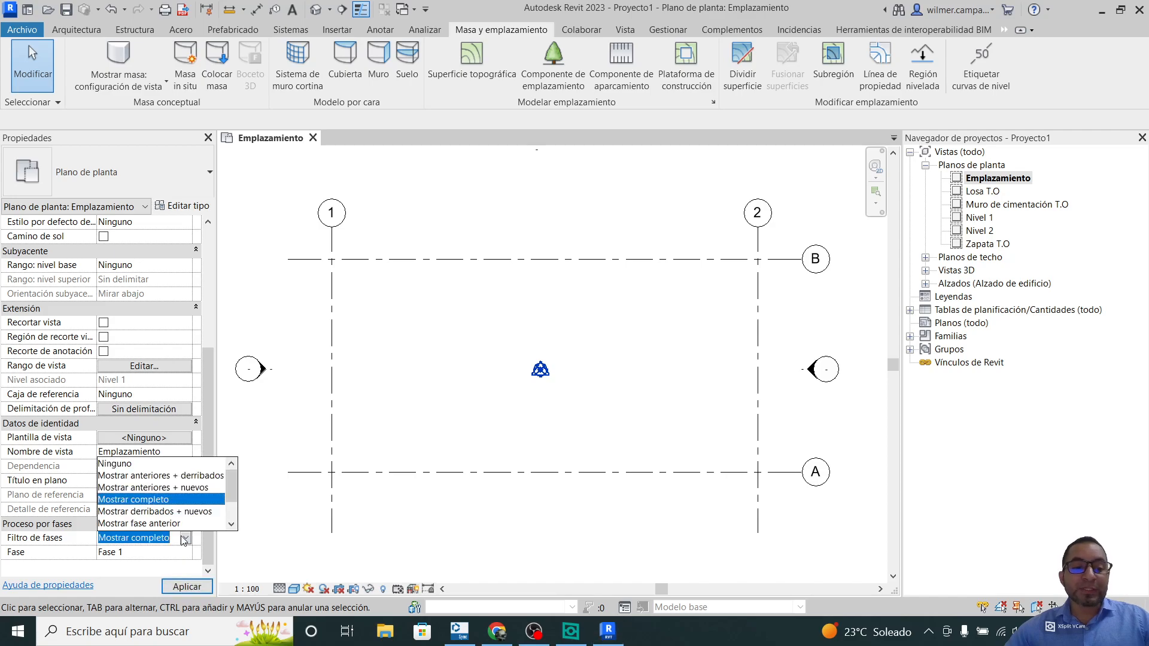
left_click(131, 476)
left_click(186, 587)
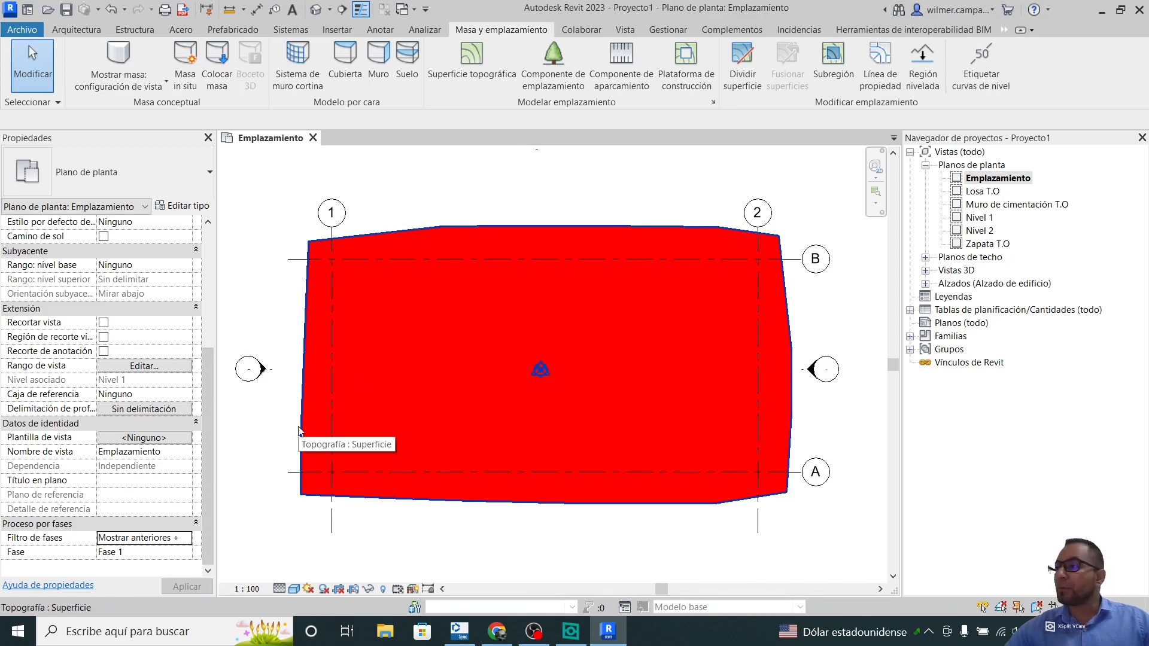
Create a graded region from the demolished toposurface as an exact copy of the existing one, and finish the surface without edits
scroll(299, 431, "up", 1)
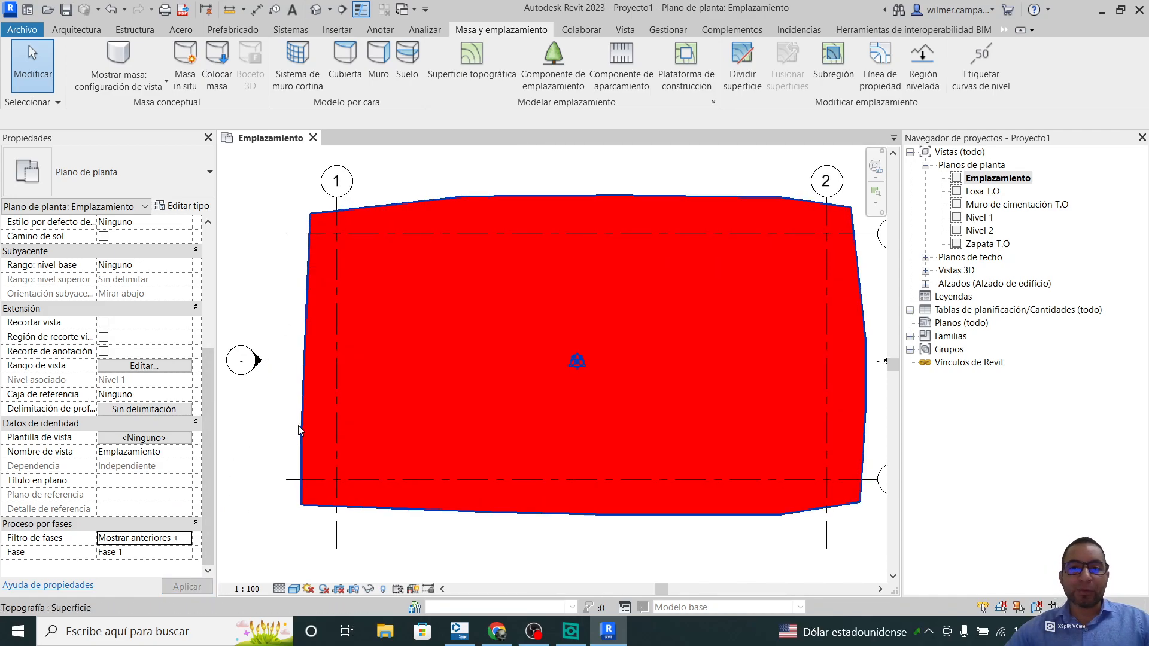
middle_click_drag(512, 247, 499, 254)
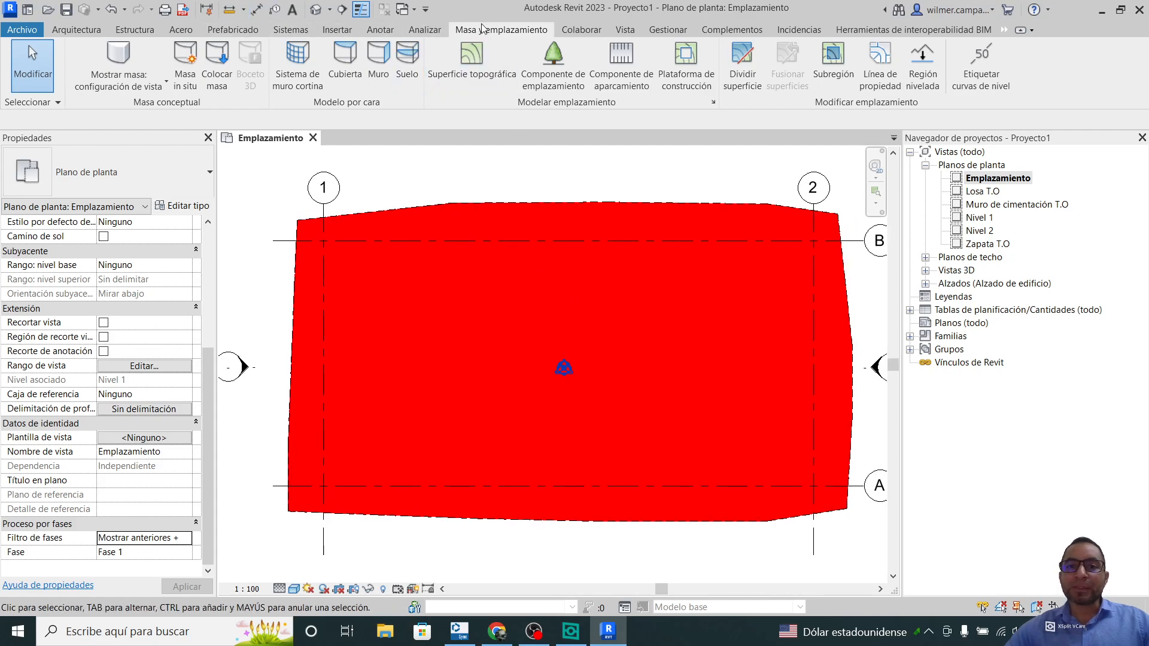
left_click(925, 63)
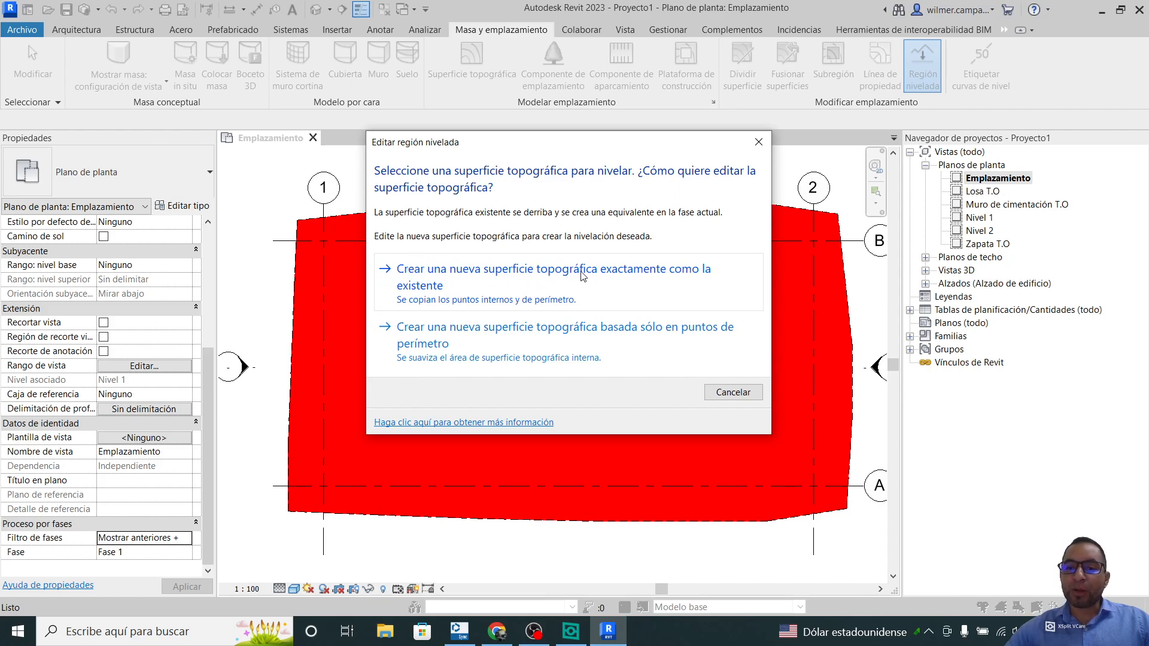
left_click(535, 273)
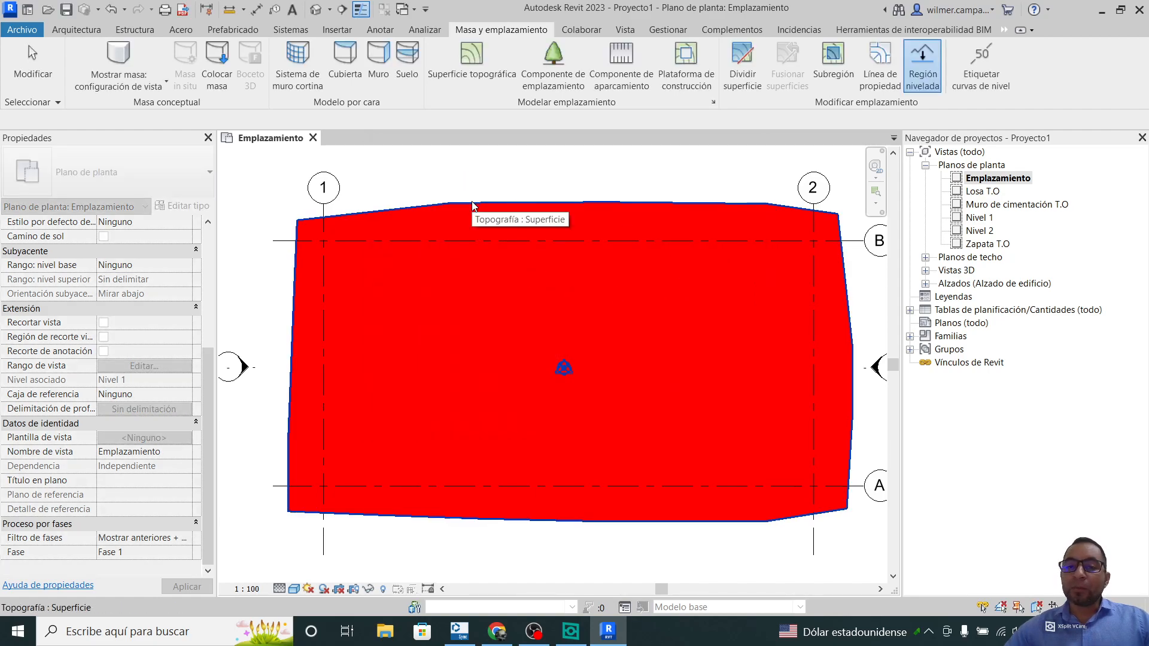
double_click(401, 210)
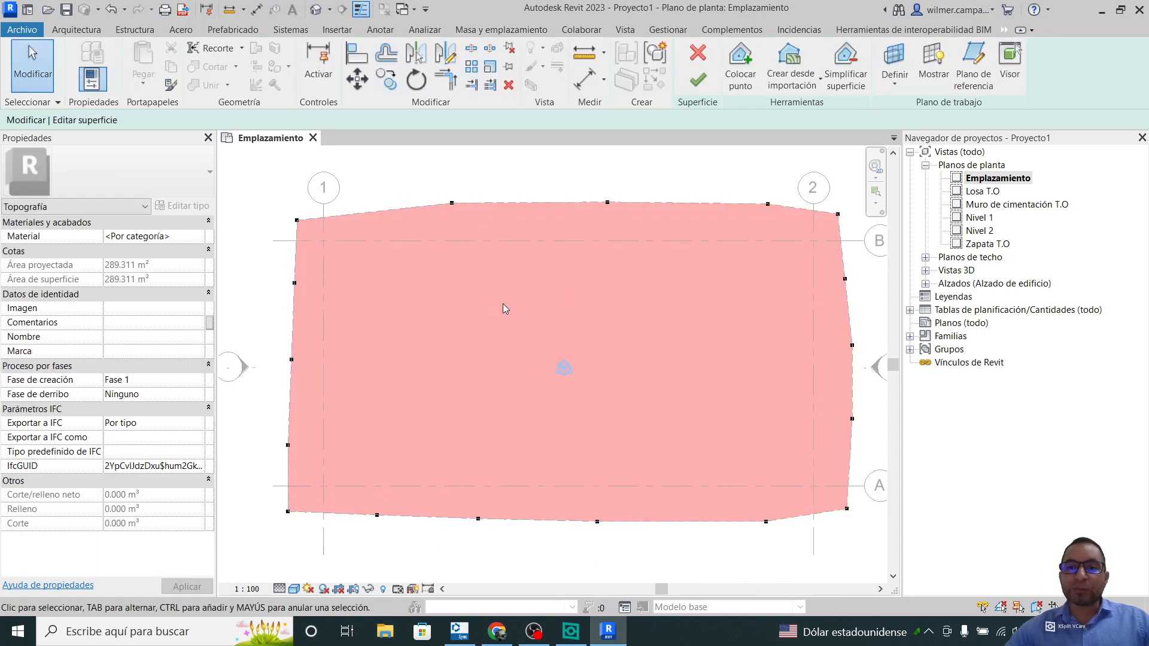
left_click(702, 83)
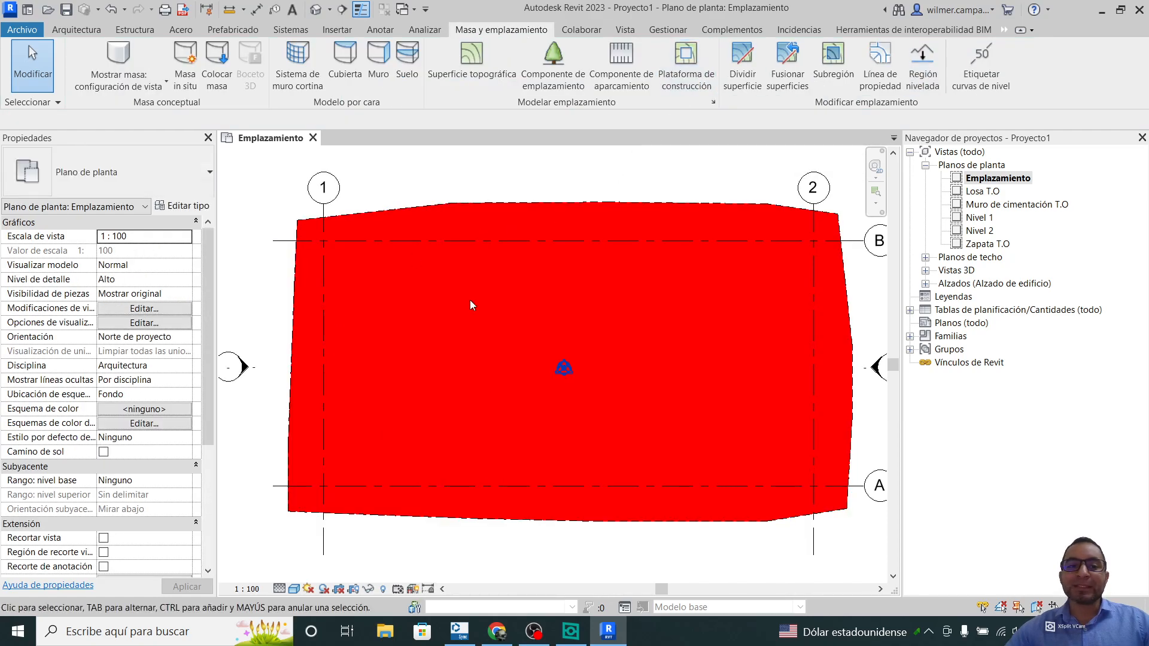
Set the site plan's phase filter to Mostrar nuevo, and check the creation and demolition phases of the new toposurface
scroll(178, 508, "down", 5)
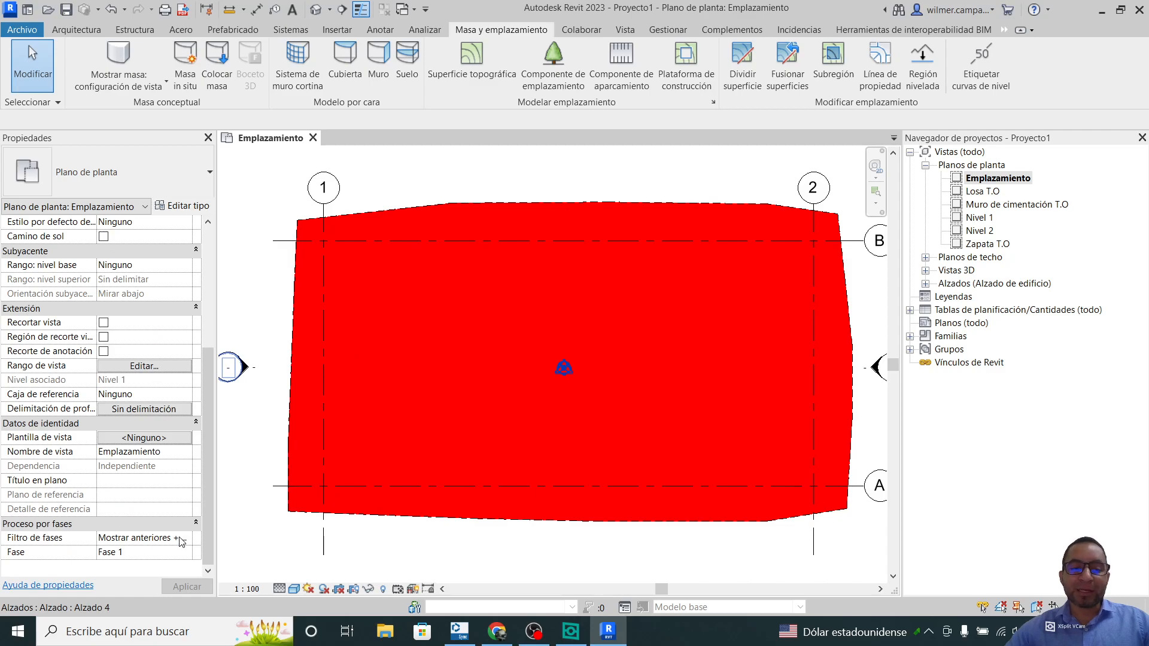
left_click(131, 539)
left_click(185, 538)
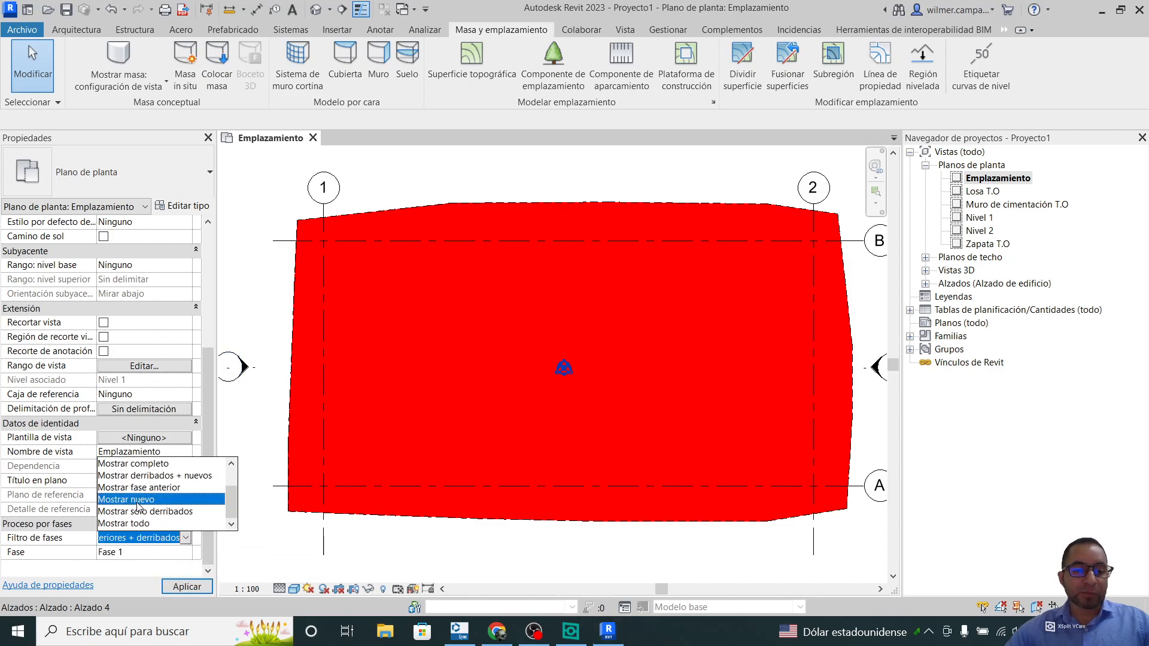
left_click(138, 500)
left_click(186, 586)
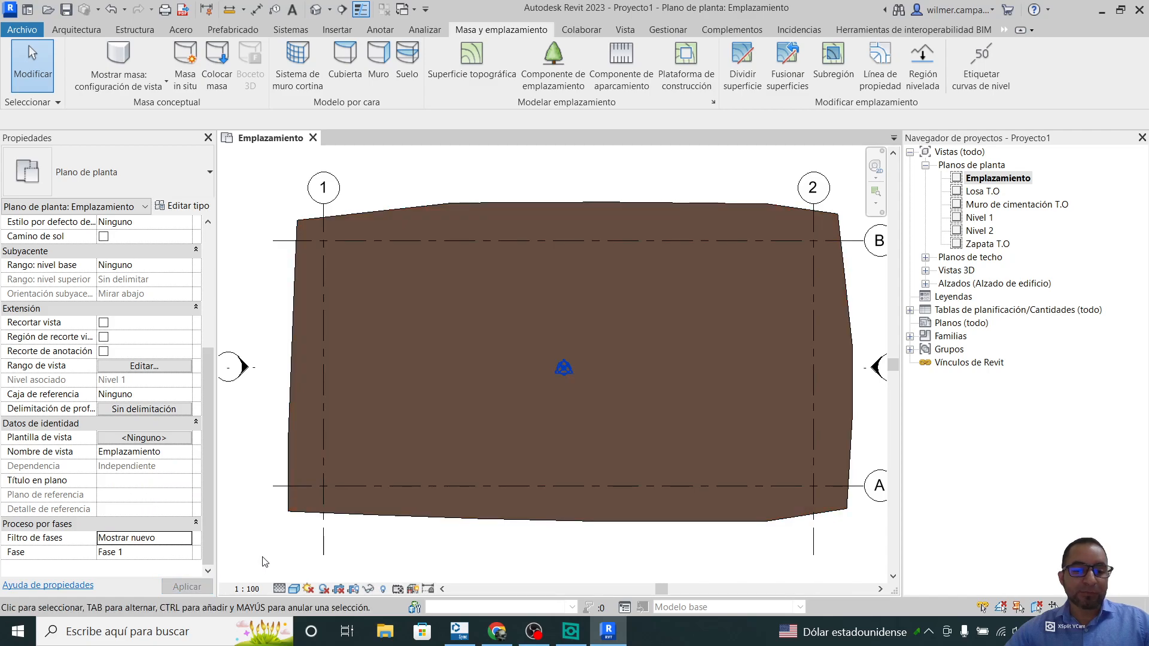
left_click(286, 506)
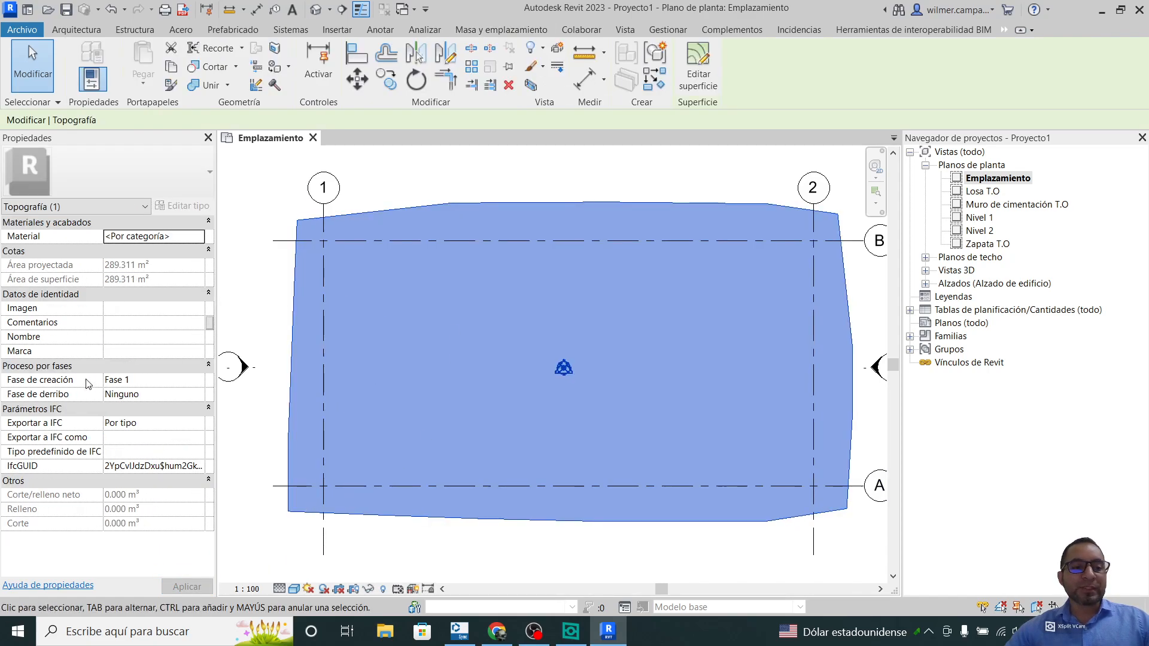
left_click(268, 393)
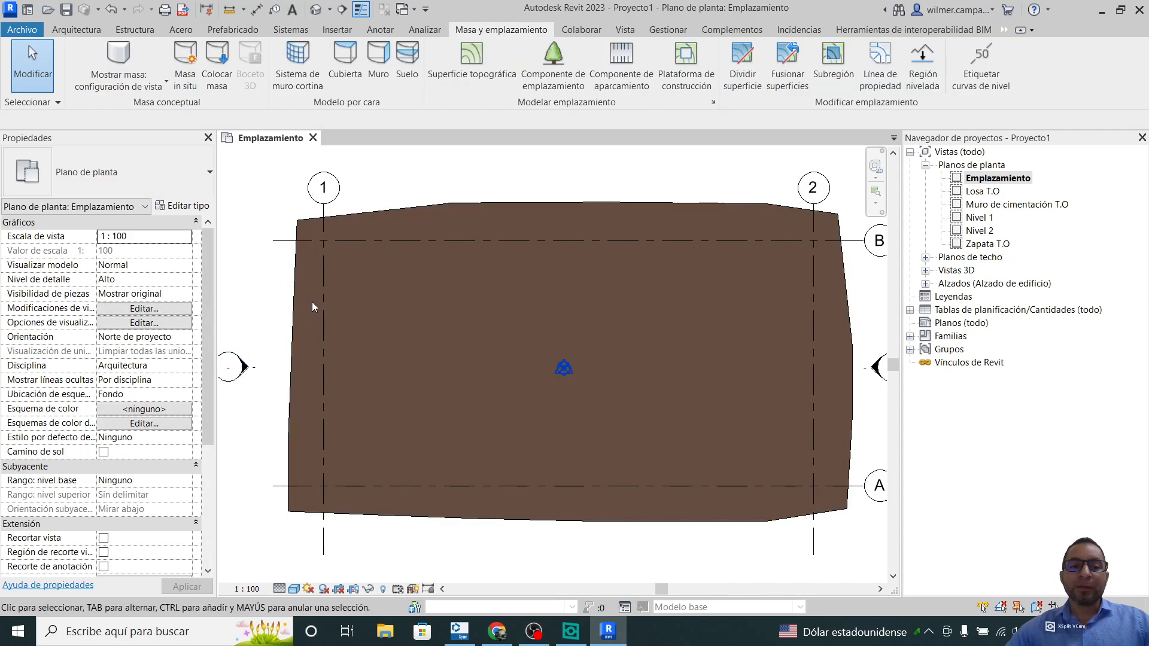
Edit the new toposurface, placing points at an absolute elevation of -0.3 along grid lines B, 2, A and 1
left_click(412, 216)
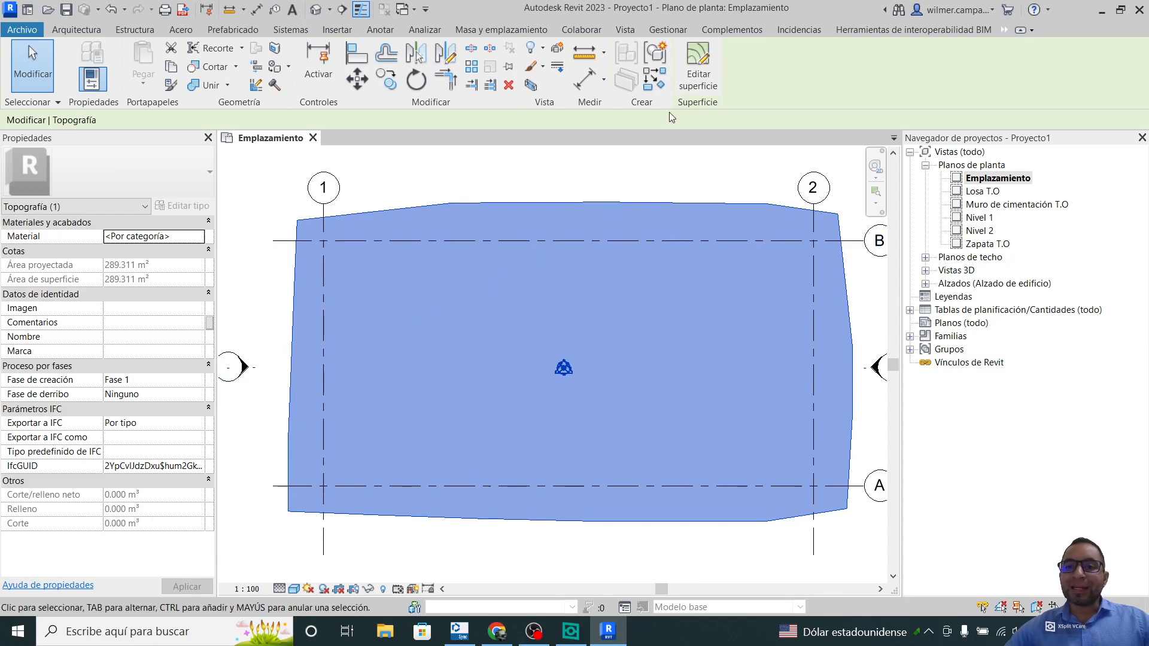
left_click(693, 68)
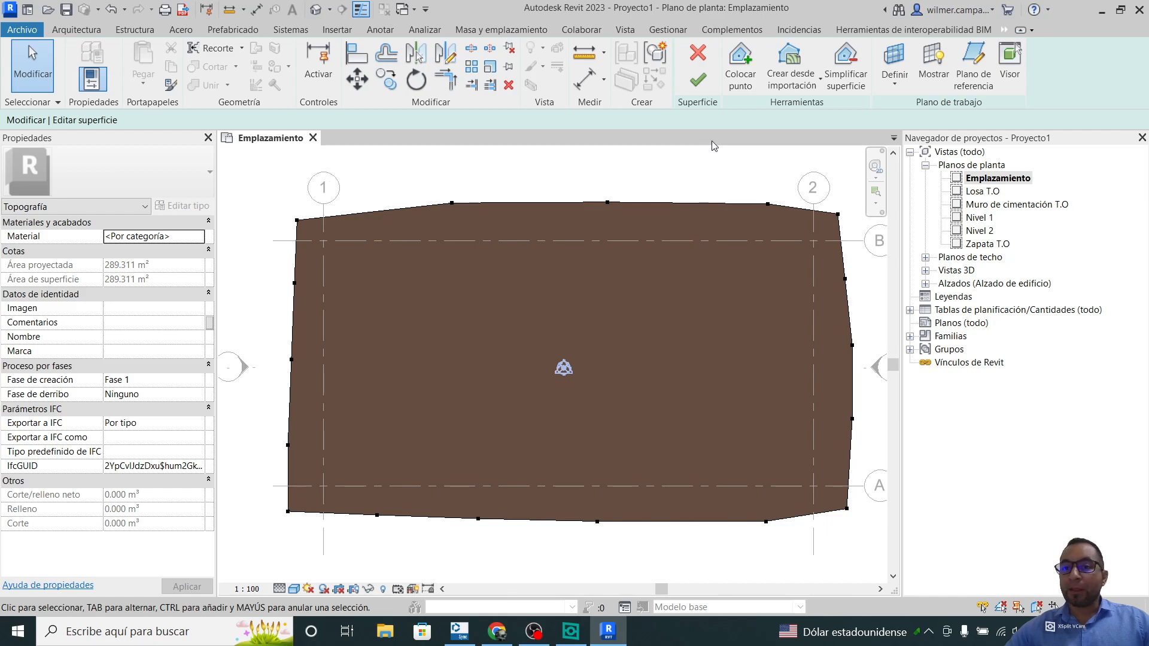
left_click(740, 71)
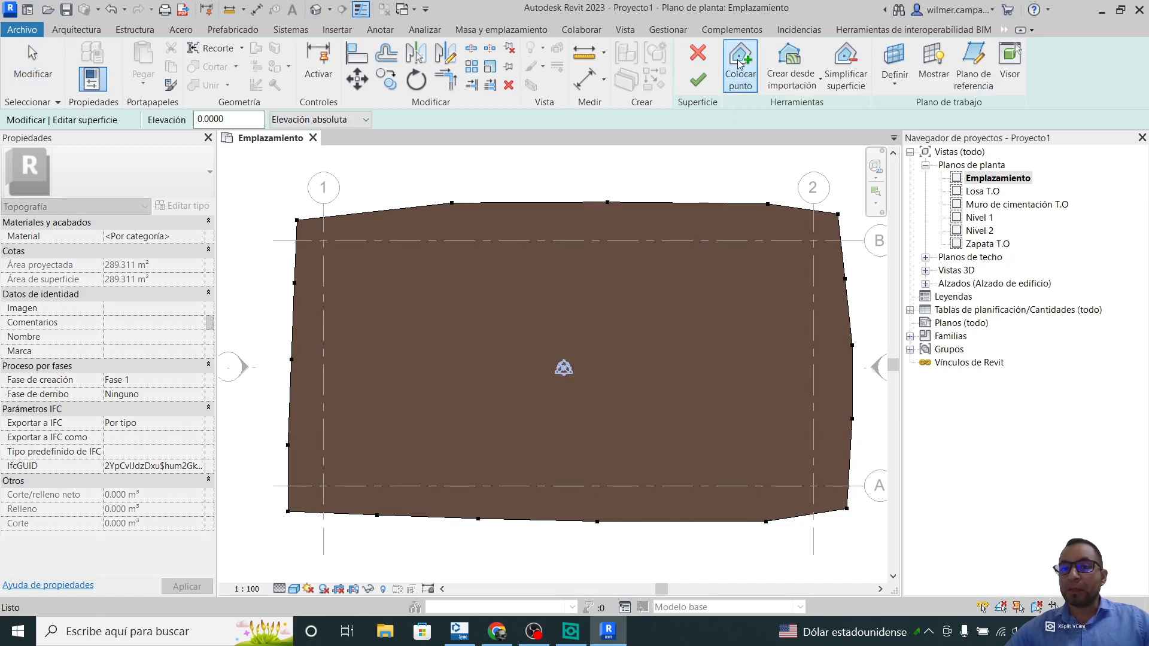
left_click_drag(233, 121, 197, 121)
type("-0.3")
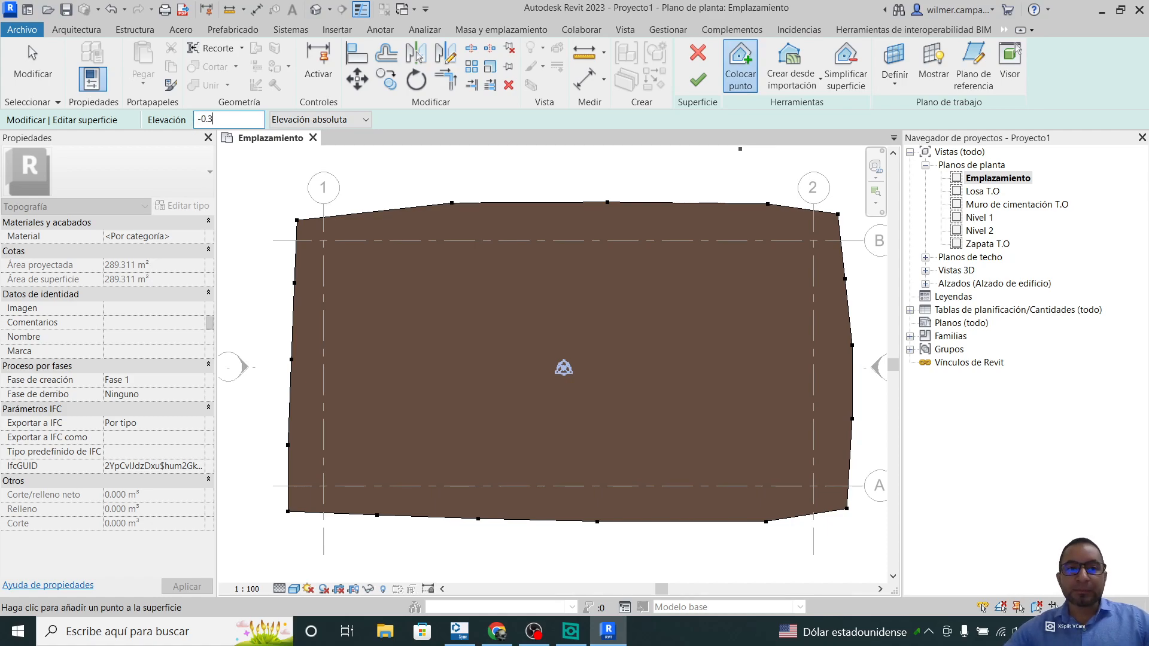
left_click(324, 241)
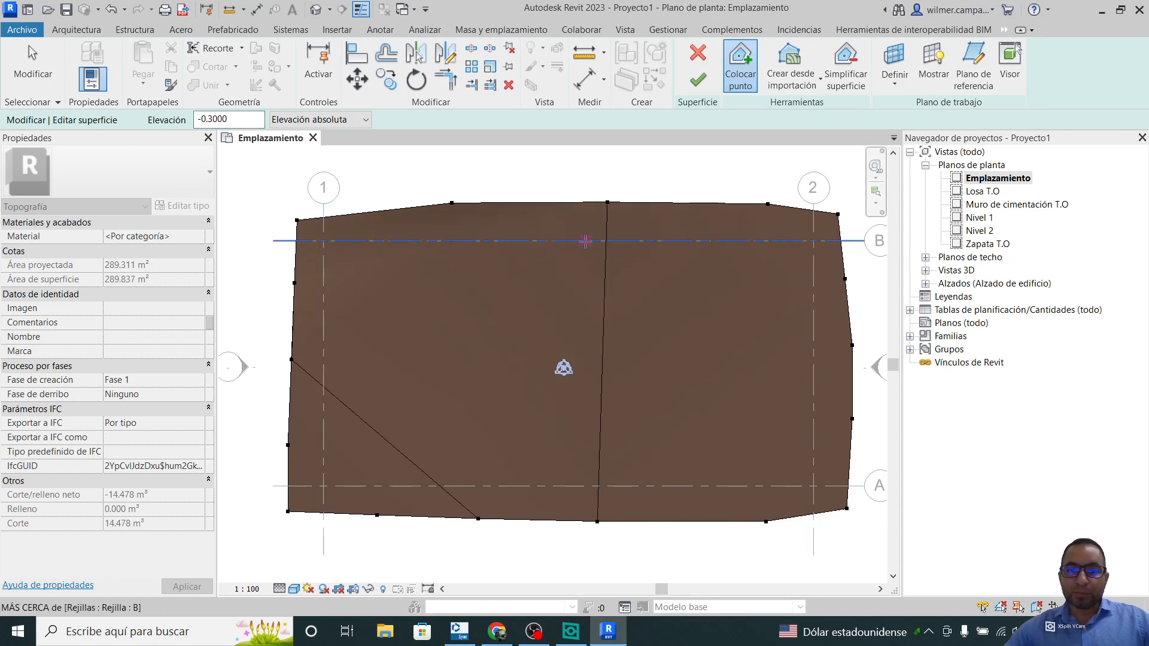
left_click(606, 241)
left_click(768, 241)
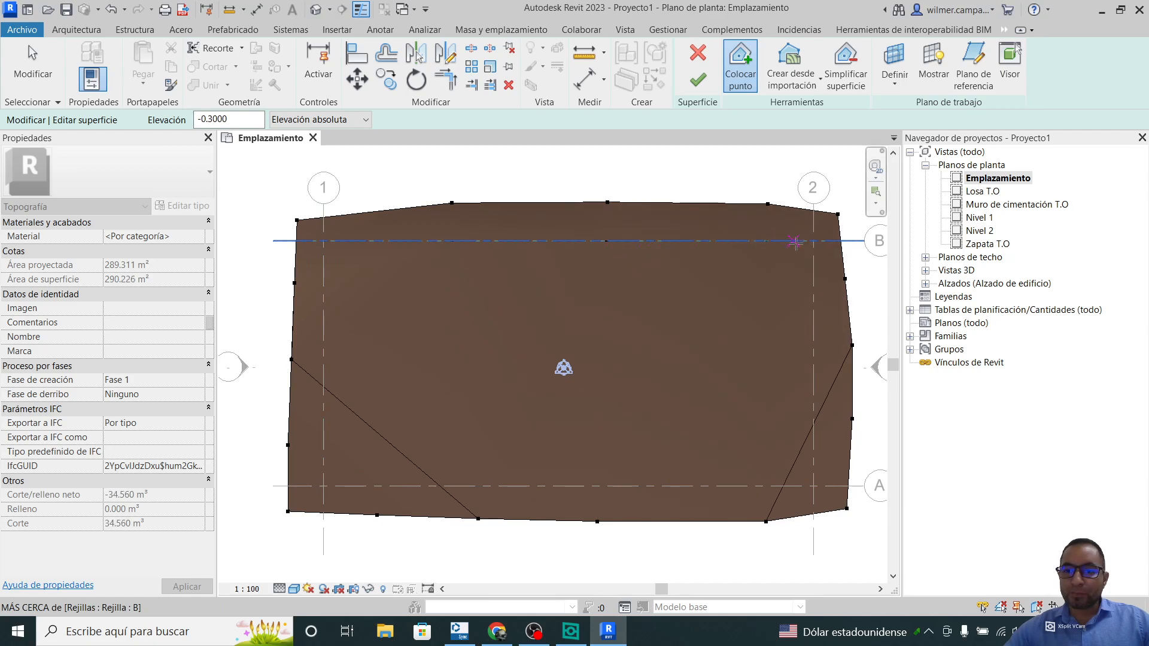
left_click(813, 276)
left_click(813, 348)
left_click(812, 417)
left_click(812, 486)
left_click(764, 485)
left_click(597, 485)
left_click(482, 485)
left_click(375, 486)
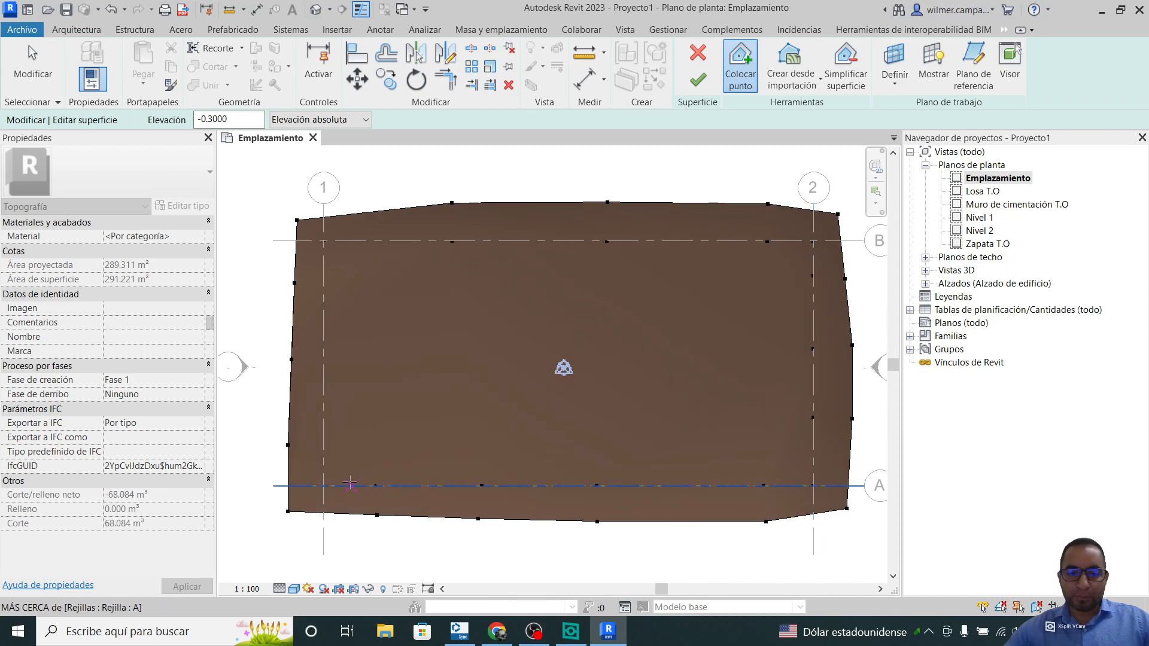
left_click(324, 445)
left_click(324, 367)
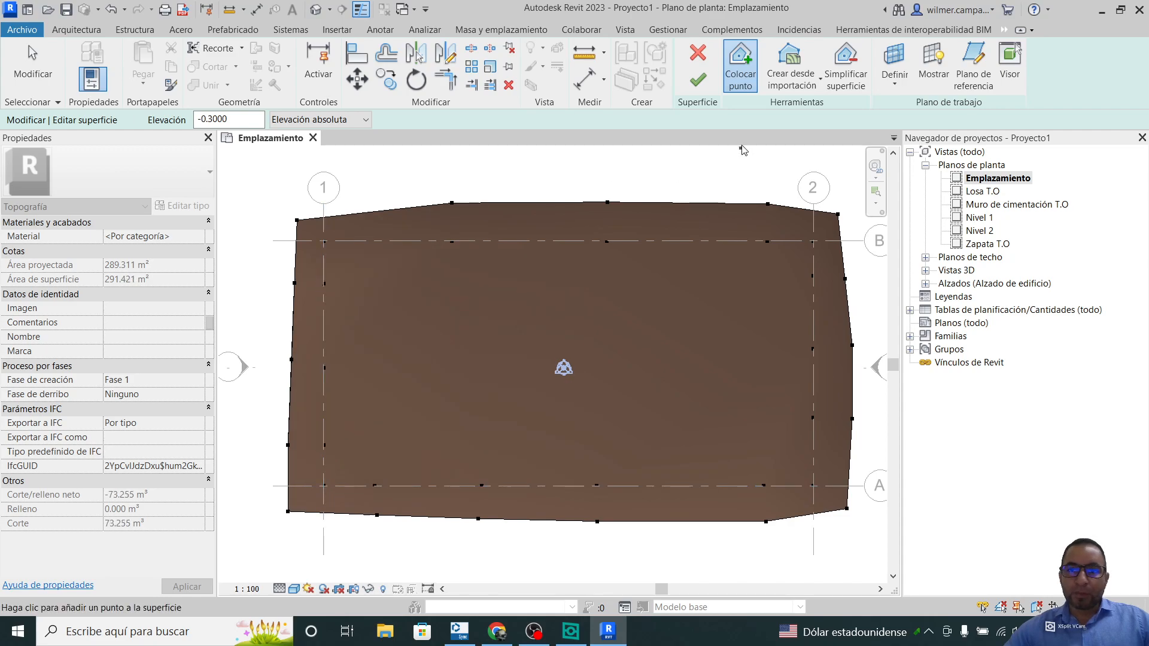
Finish the surface edit and check the cut and fill volumes of the graded toposurface
left_click(700, 82)
left_click(511, 206)
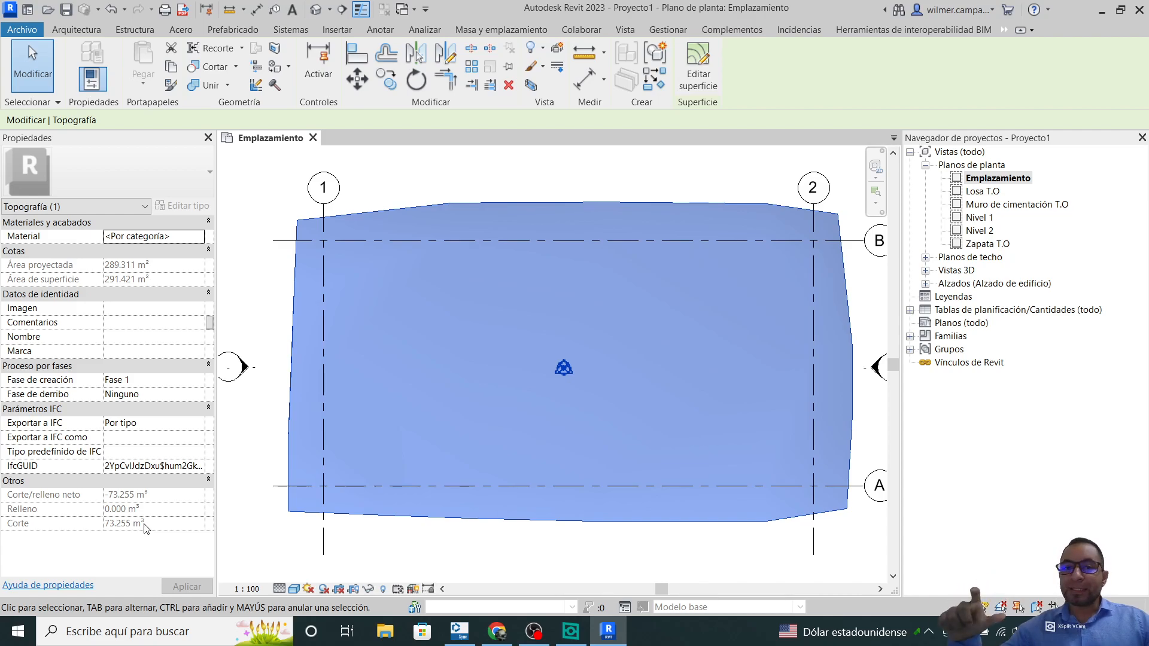
left_click(249, 308)
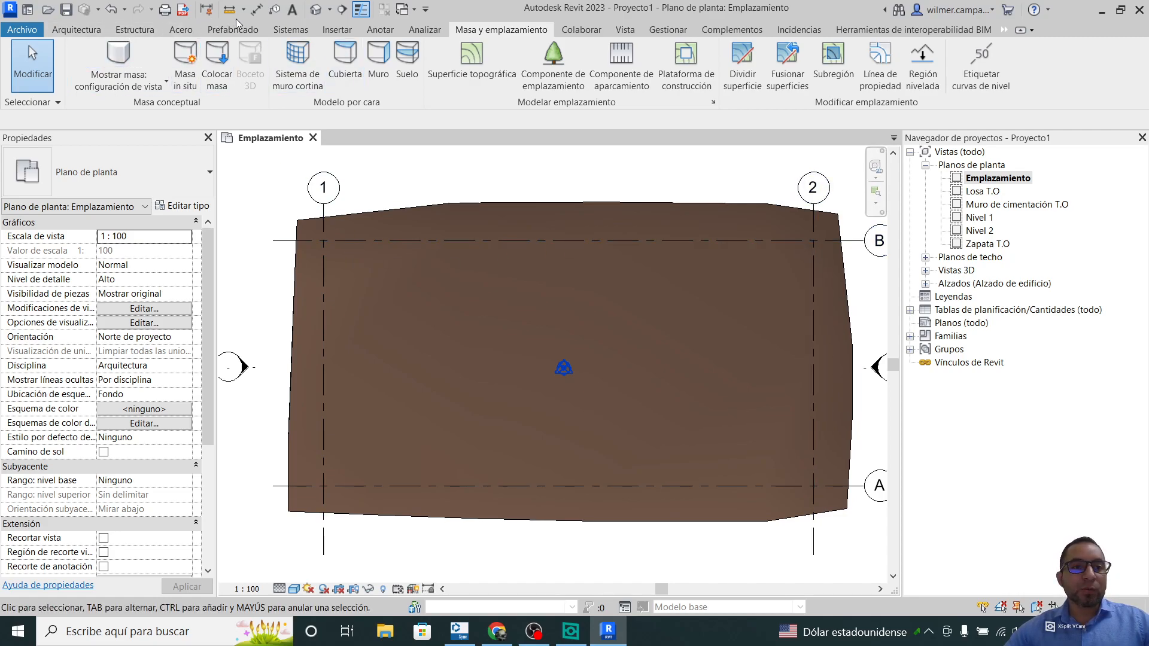
Create a horizontal building section across the full width of the toposurface, between grid lines A and B
left_click(342, 10)
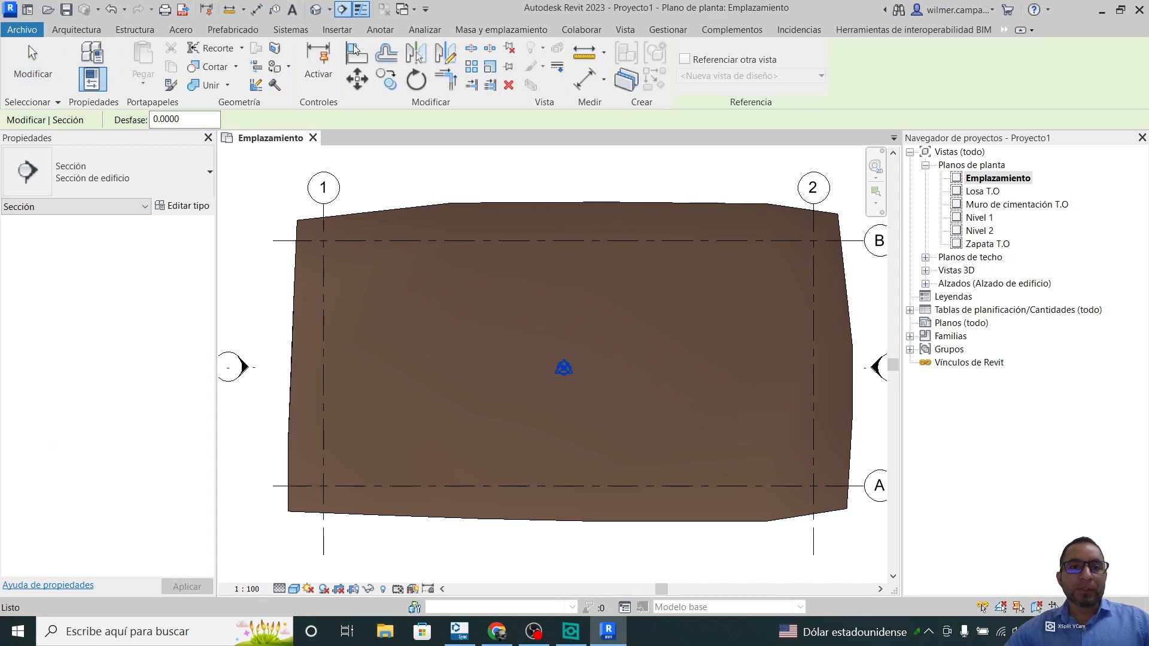
left_click(237, 324)
scroll(868, 320, "down", 1)
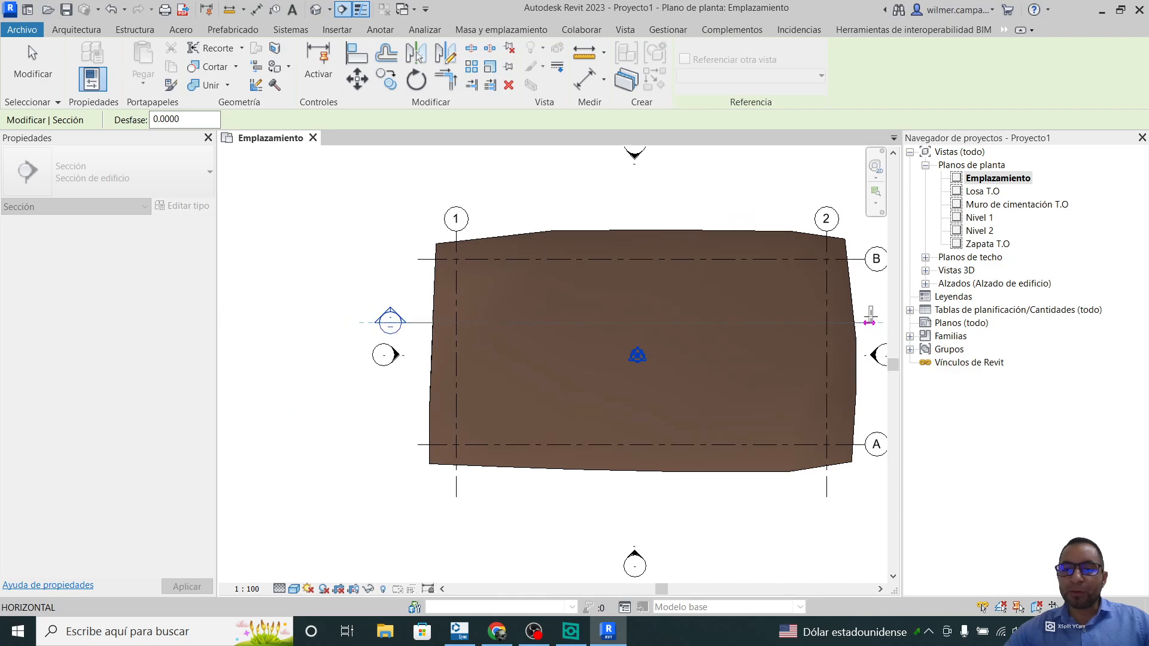
left_click(869, 317)
left_click(761, 375)
middle_click_drag(736, 375, 630, 382)
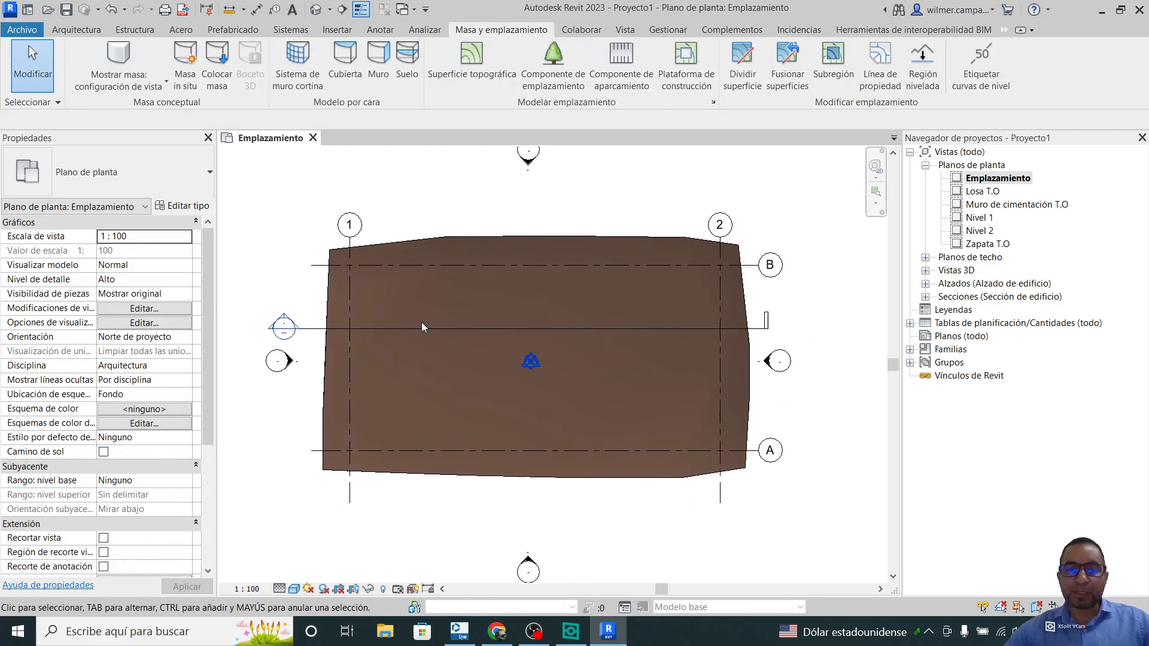
Open the new section view and change its display to shaded colours
double_click(292, 322)
left_click(309, 589)
left_click(321, 559)
Examine the excavated terrain profile in the section, especially the slope and level elevations near grid line 2
scroll(407, 385, "up", 1)
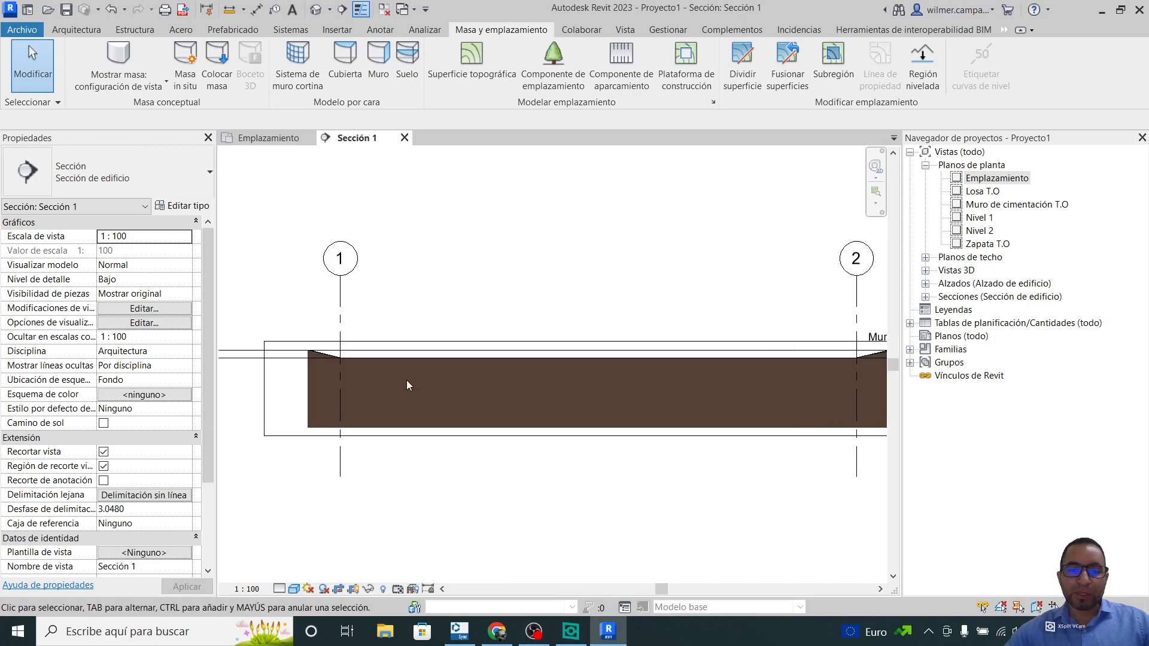
scroll(674, 374, "up", 4)
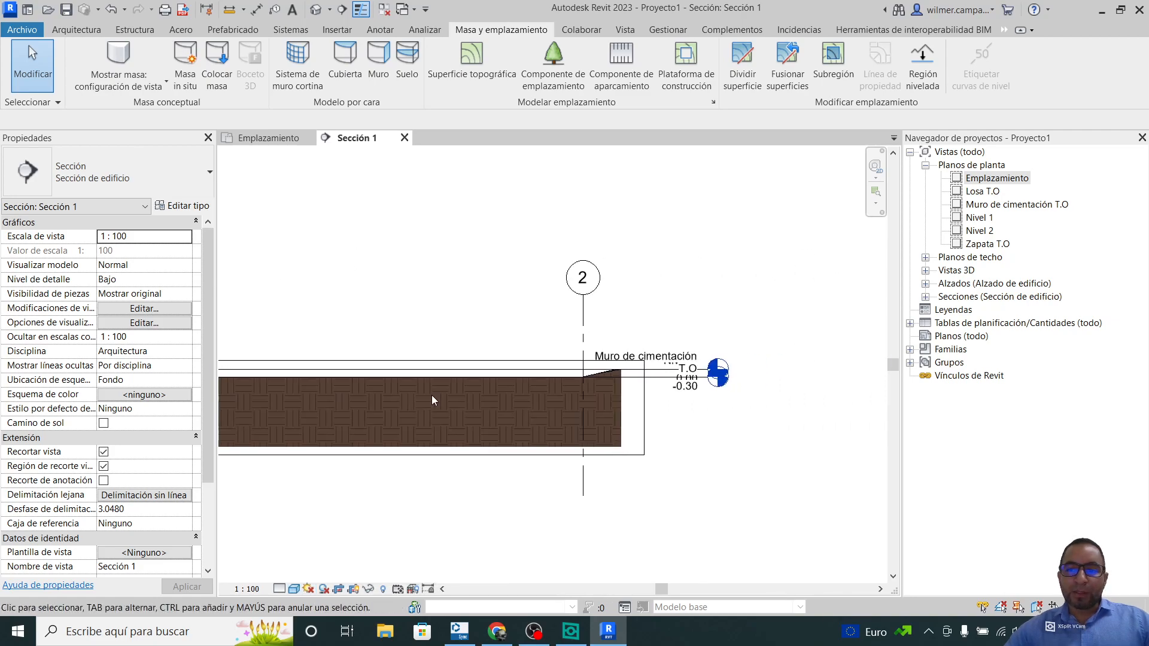
scroll(661, 370, "up", 2)
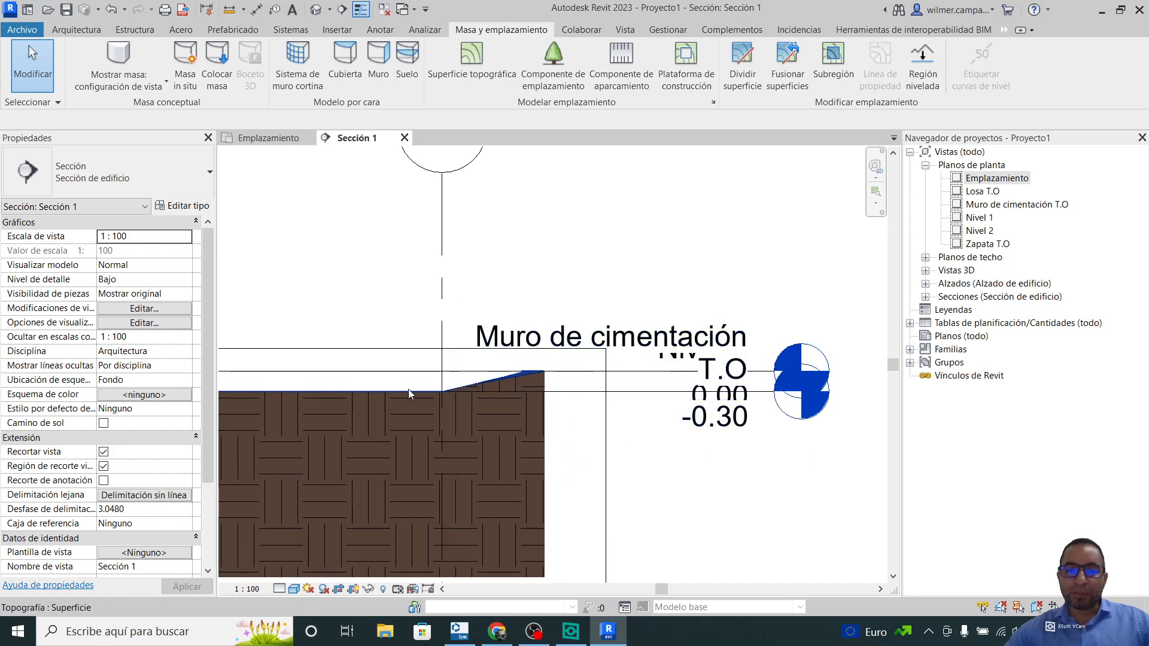
scroll(401, 389, "down", 2)
middle_click_drag(377, 383, 560, 386)
scroll(395, 388, "down", 1)
middle_click_drag(410, 386, 605, 394)
scroll(607, 394, "down", 1)
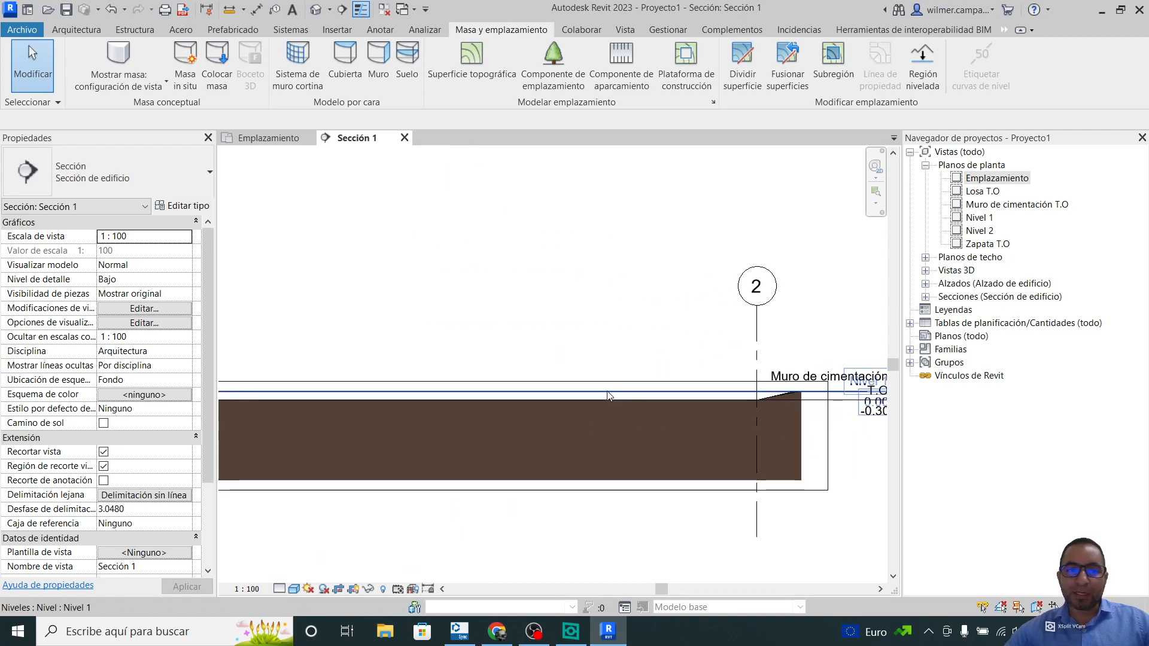
Close the section view and review the graded toposurface's cut and fill volumes in the site plan
left_click(269, 138)
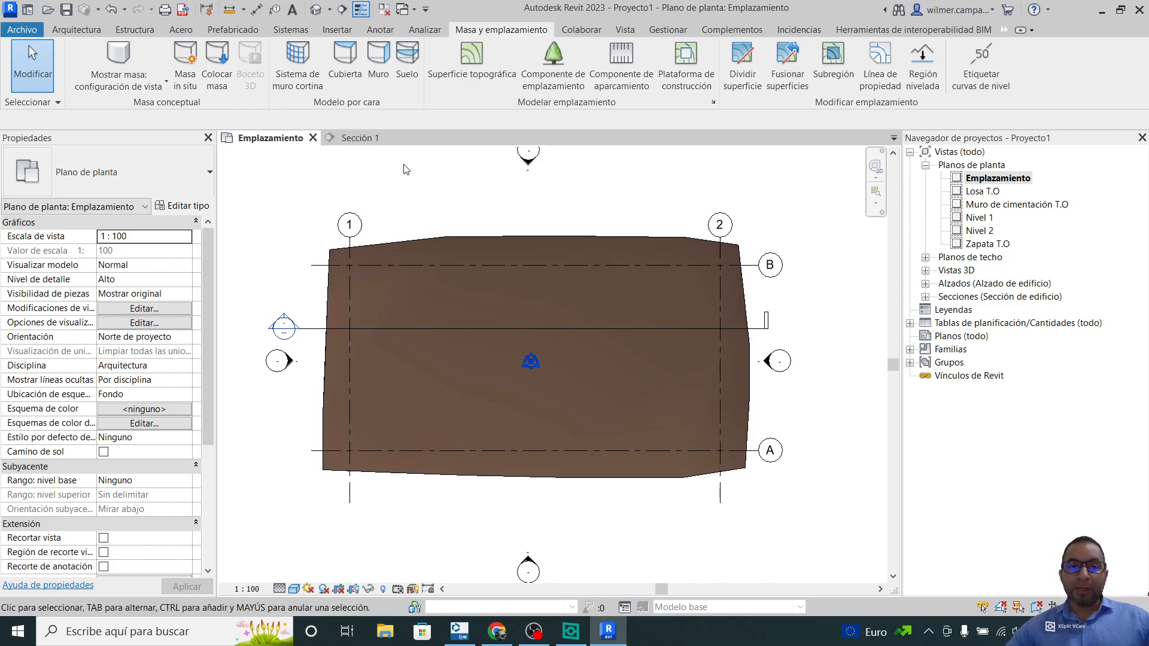
left_click(409, 138)
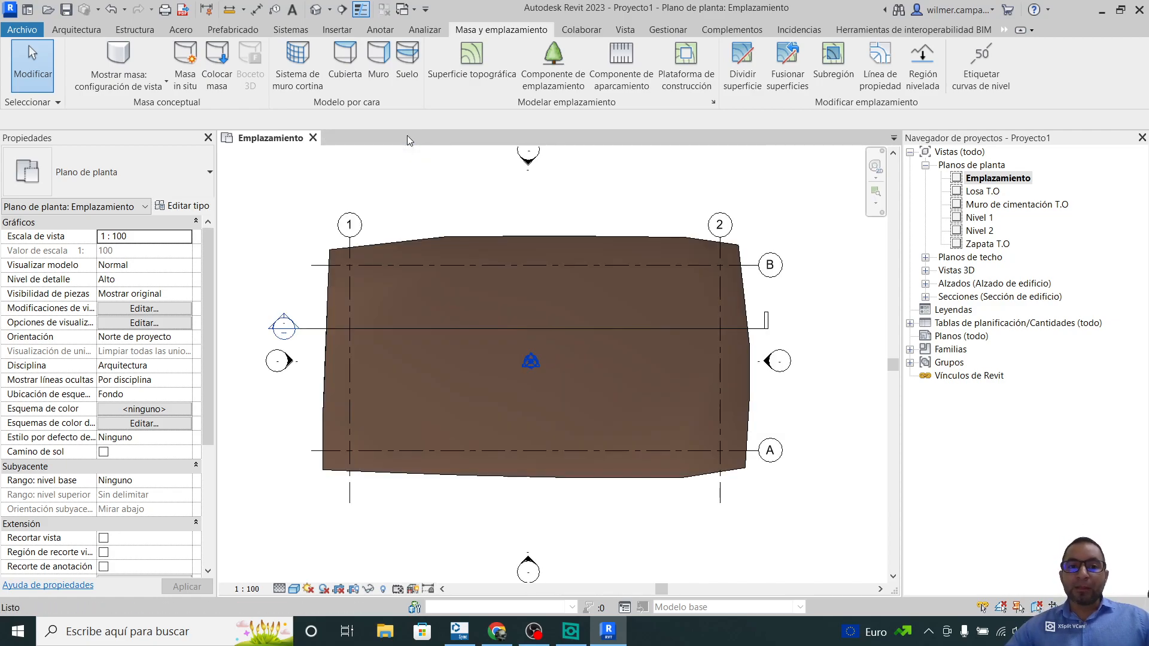
left_click(397, 250)
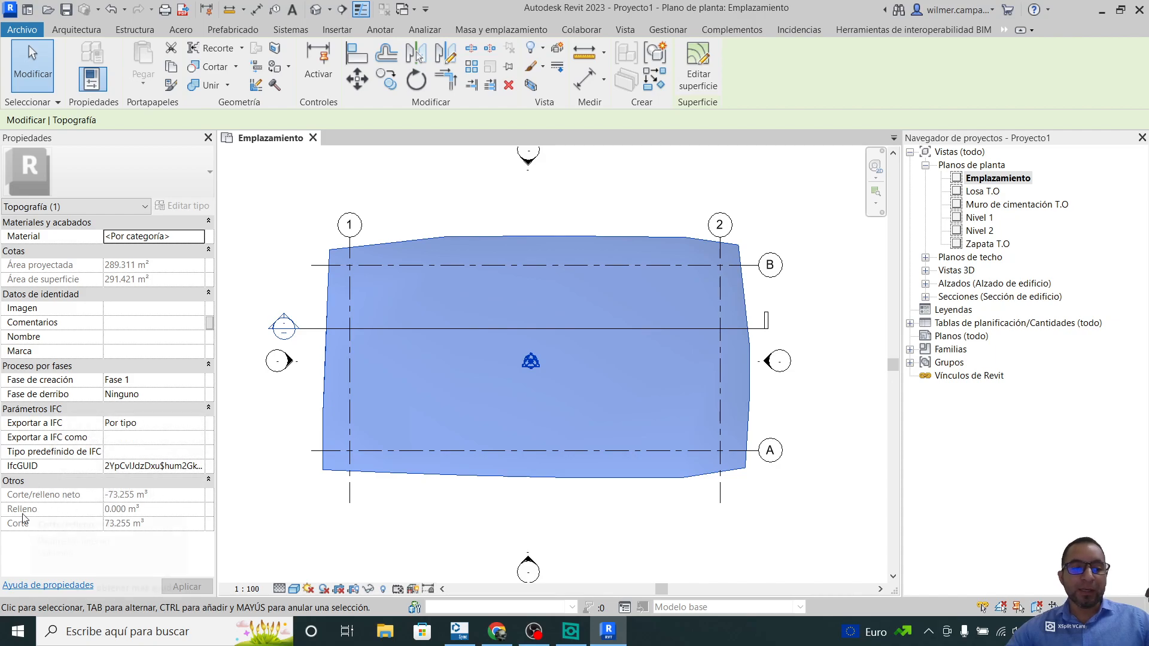
left_click(279, 545)
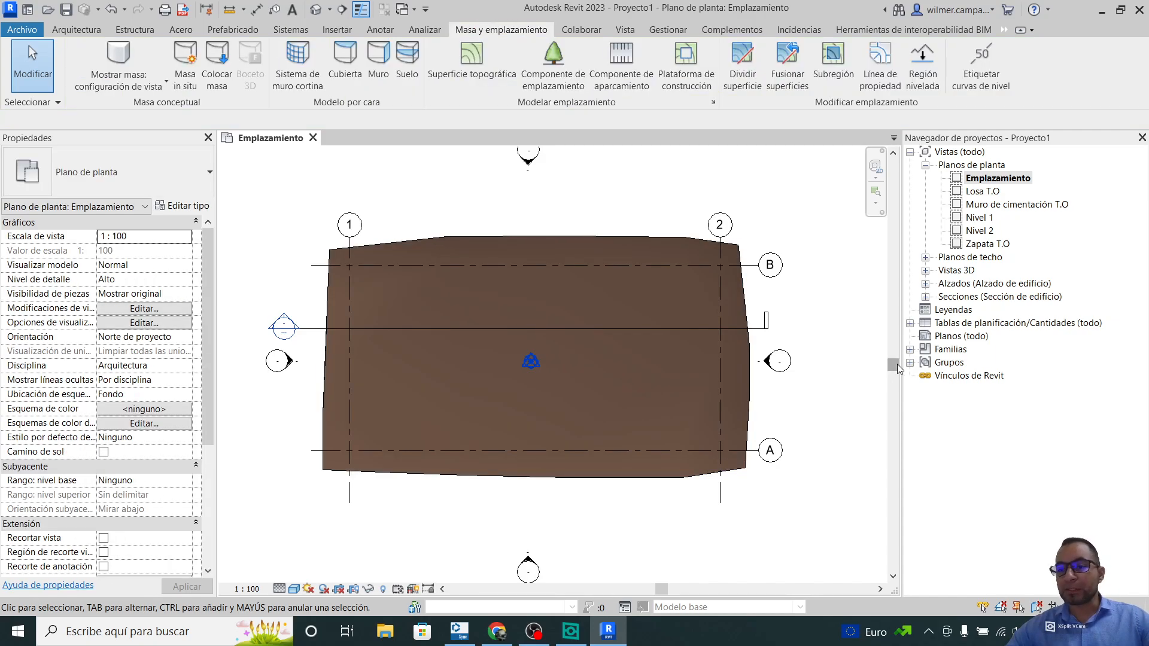
Set the graded toposurface's demolition phase to Fase 2
scroll(706, 228, "up", 3)
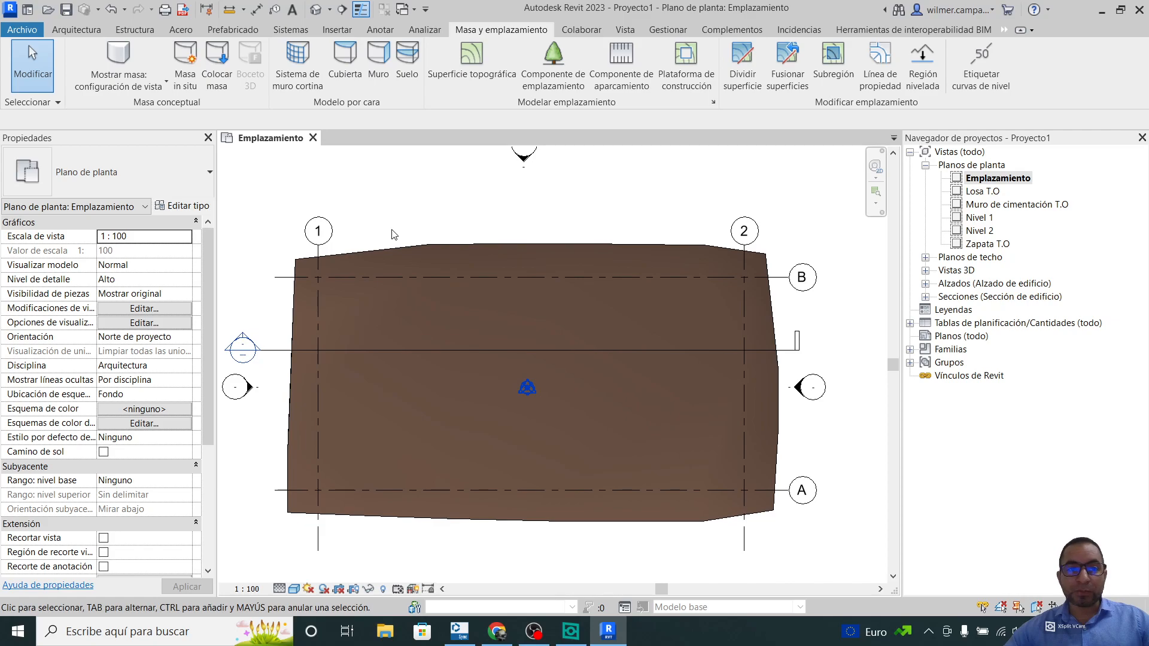
scroll(182, 271, "down", 3)
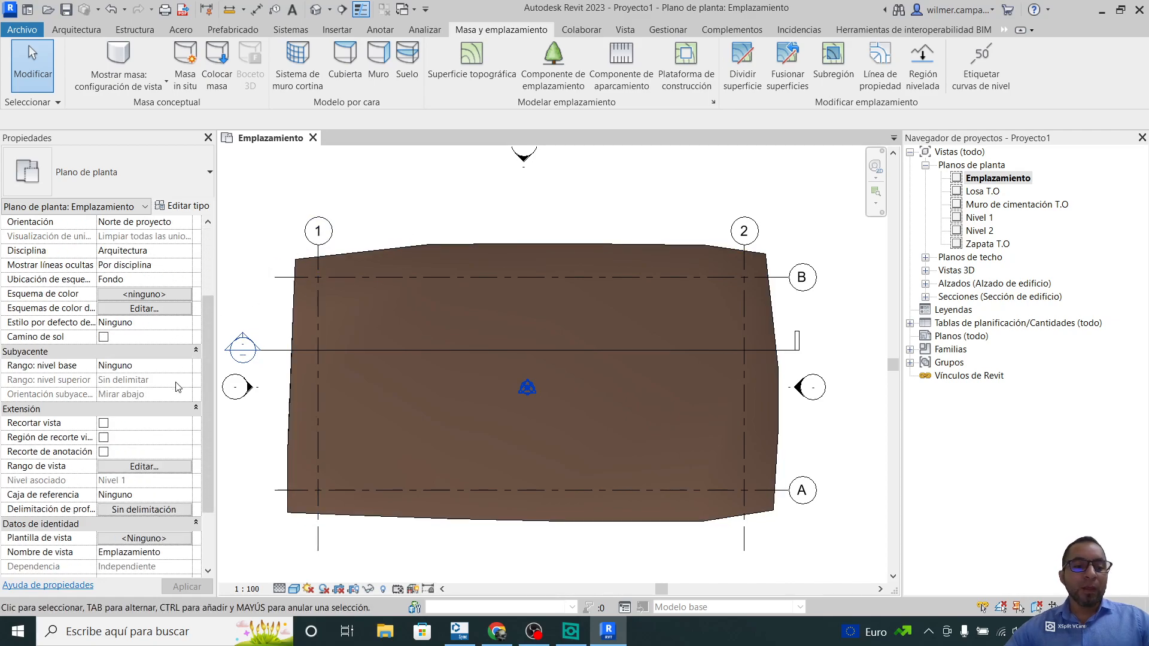
left_click(297, 290)
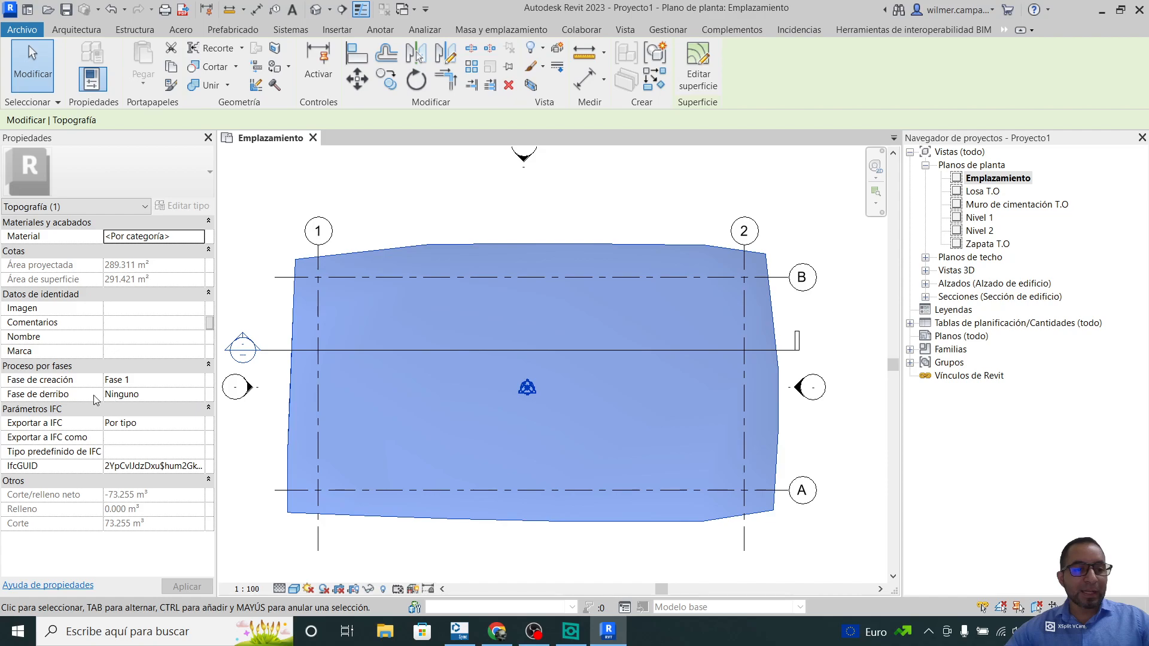
left_click(137, 394)
left_click(200, 393)
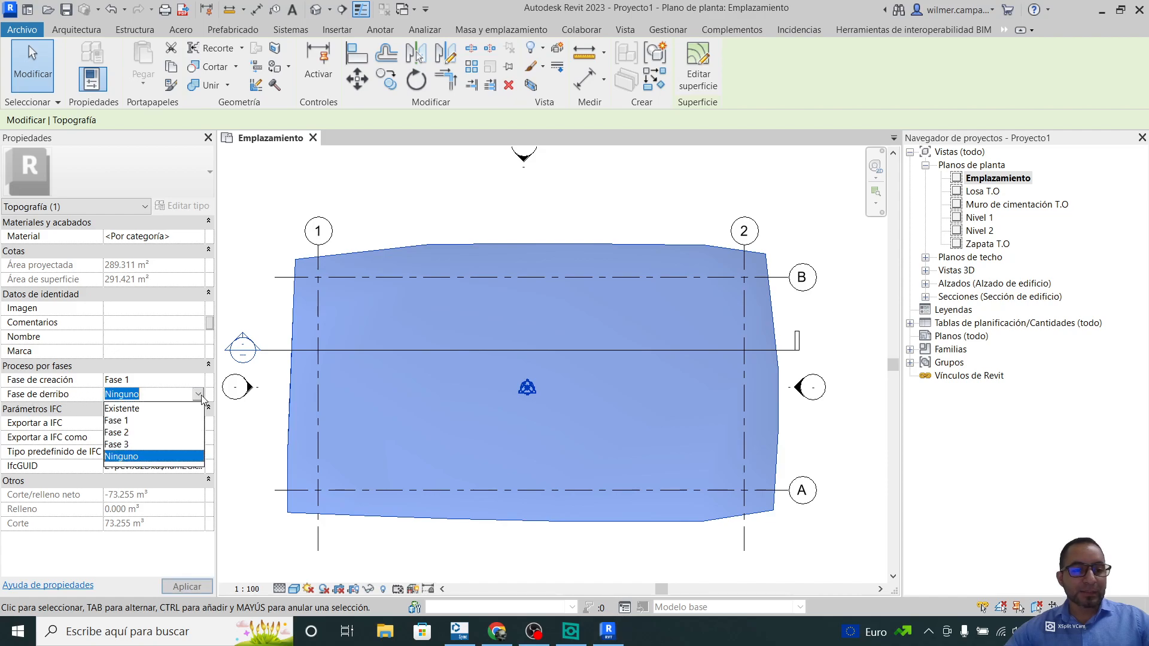
left_click(128, 432)
left_click(187, 587)
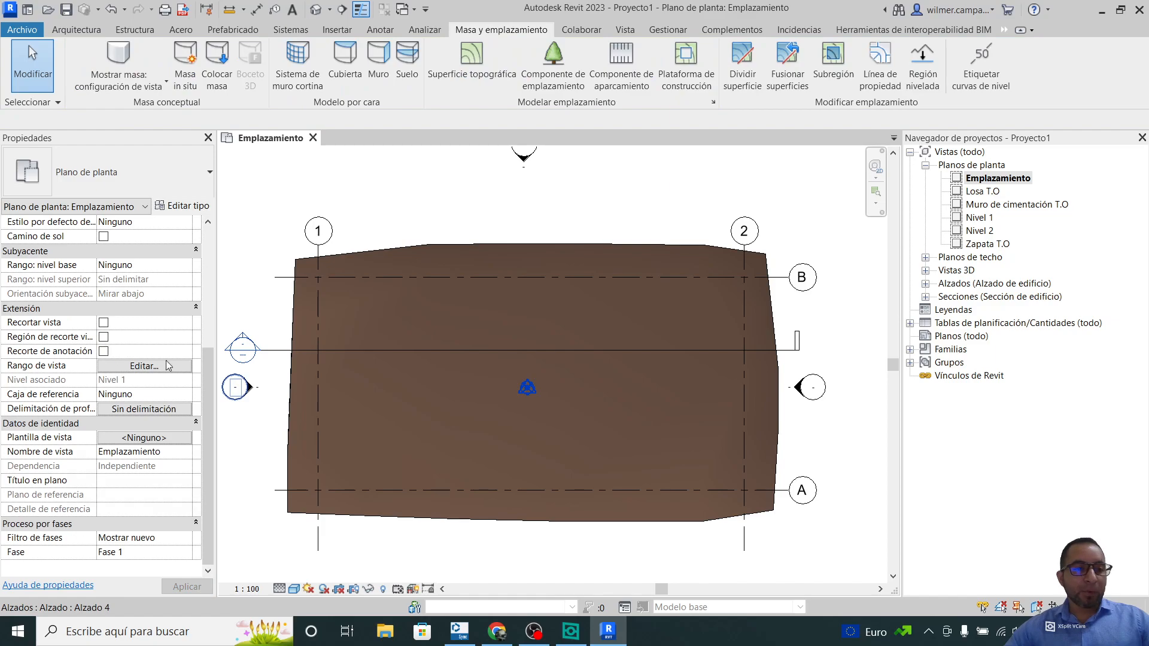
Set the phase of the Emplazamiento site plan to Fase 2
middle_click_drag(266, 259, 294, 248)
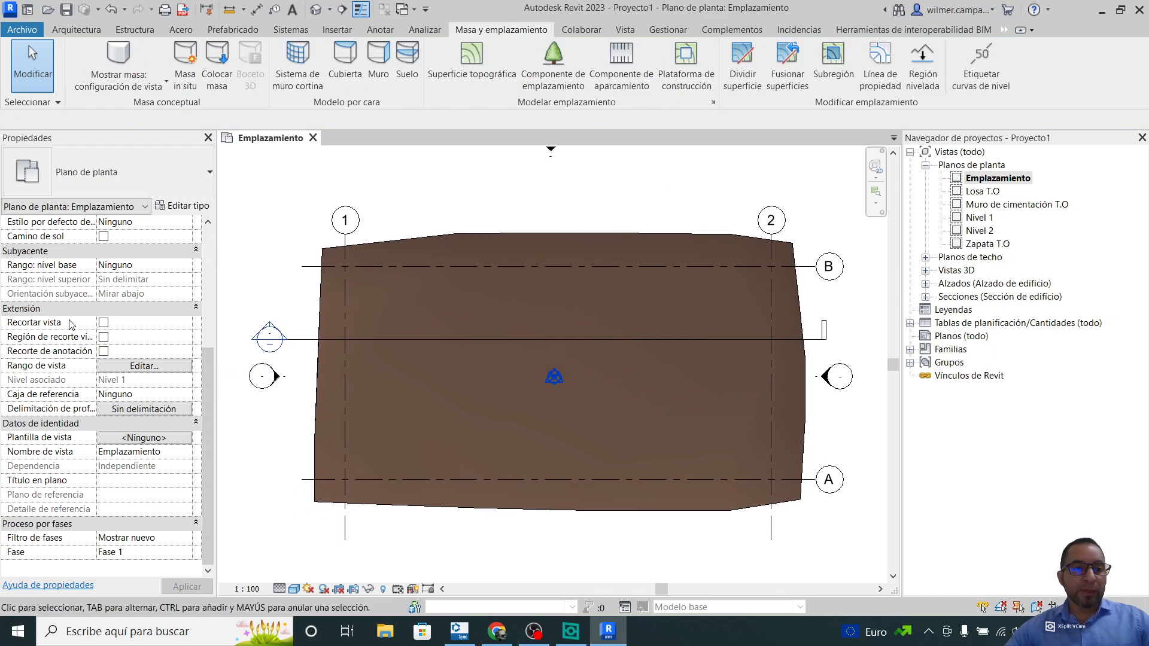
left_click(166, 552)
left_click(185, 554)
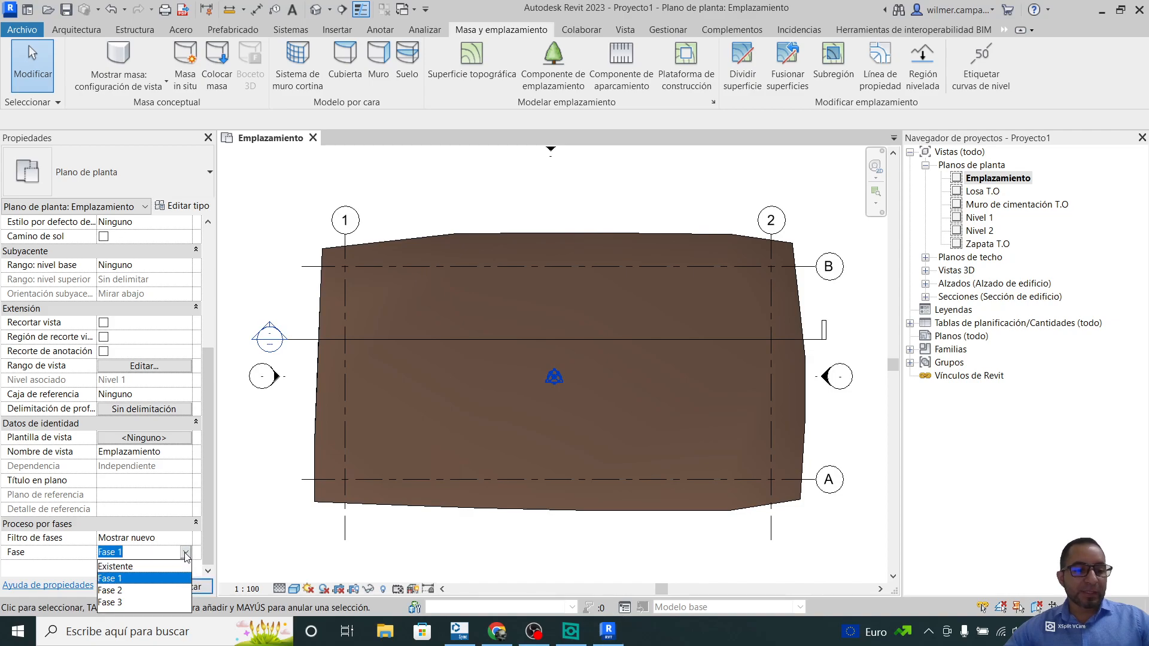
left_click(120, 591)
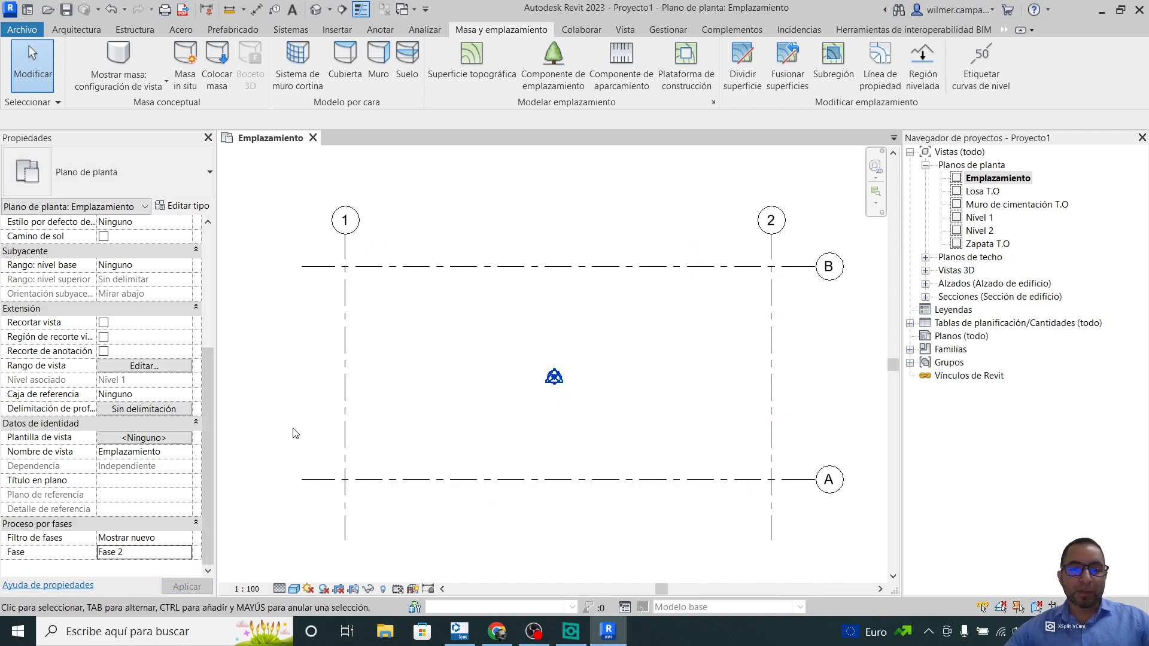
middle_click_drag(391, 441, 367, 430)
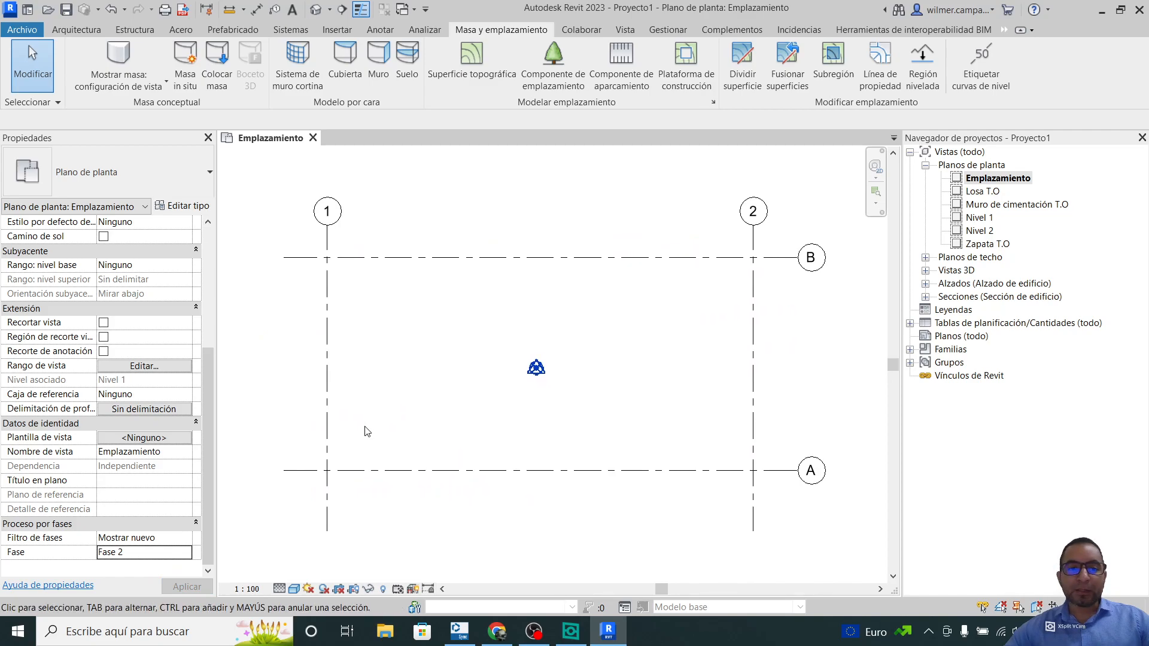
Apply the "Mostrar anteriores + derribados" phase filter to the site plan and check the demolished toposurface's phases and cut volume
left_click(141, 538)
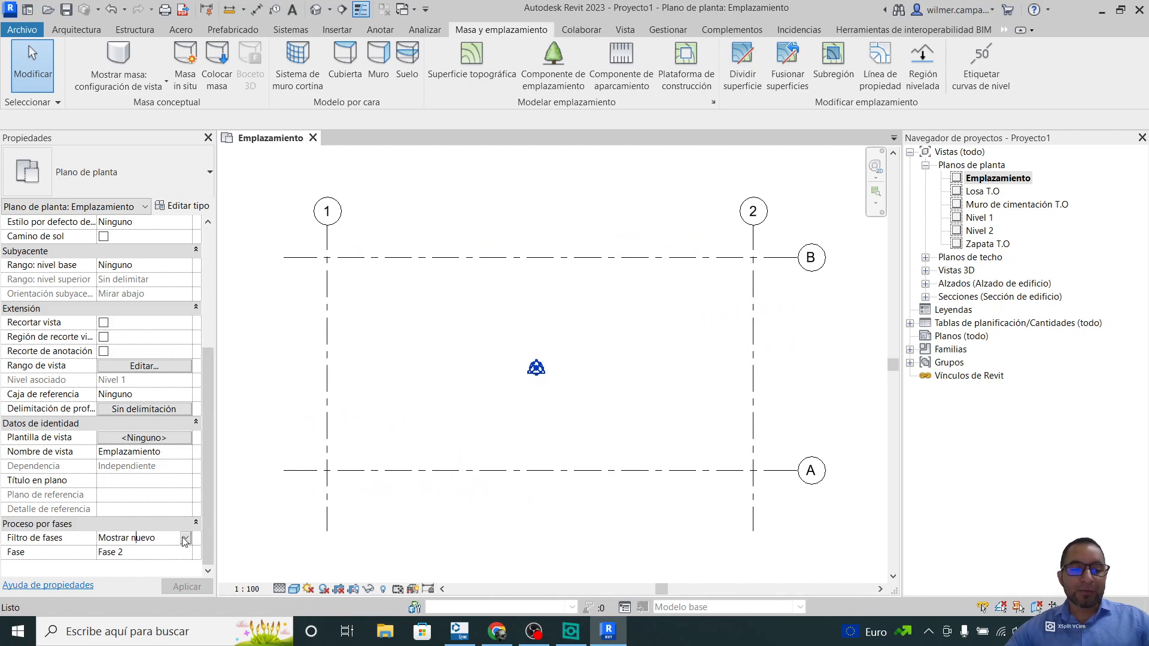
left_click(185, 538)
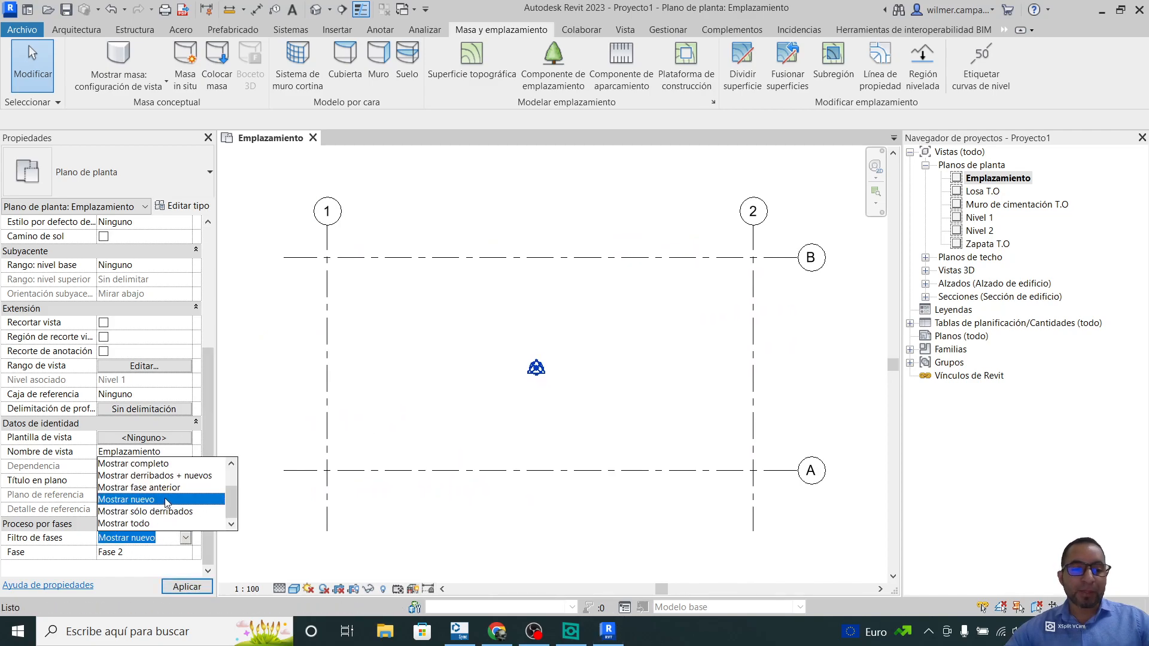
scroll(167, 503, "up", 1)
left_click(152, 477)
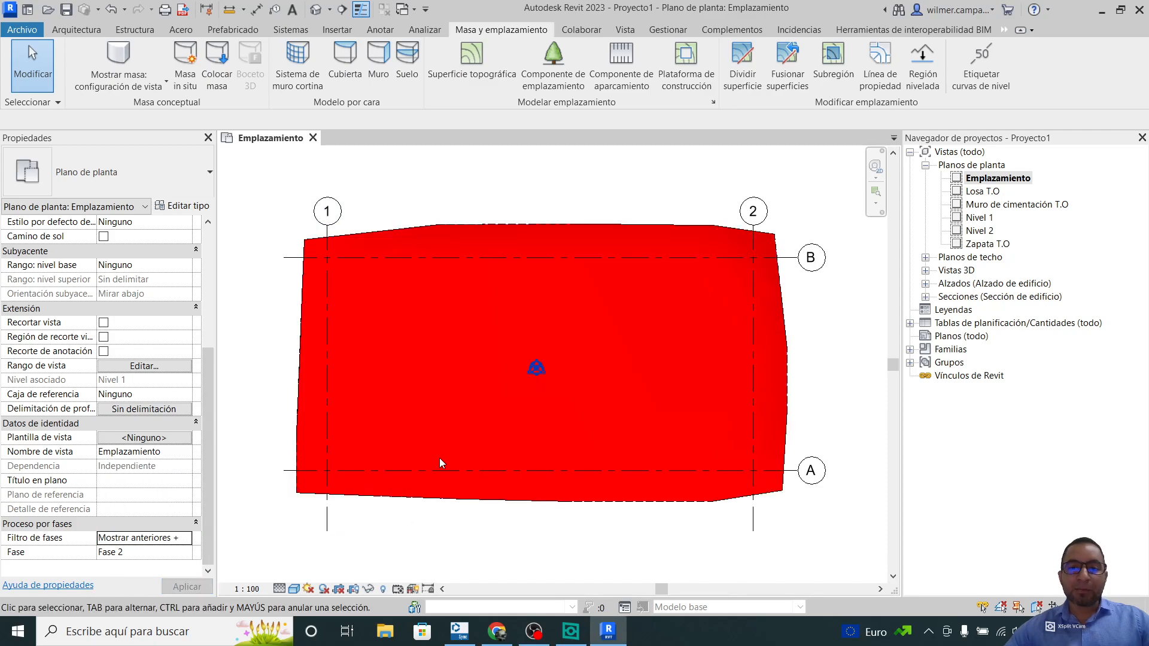
left_click(363, 482)
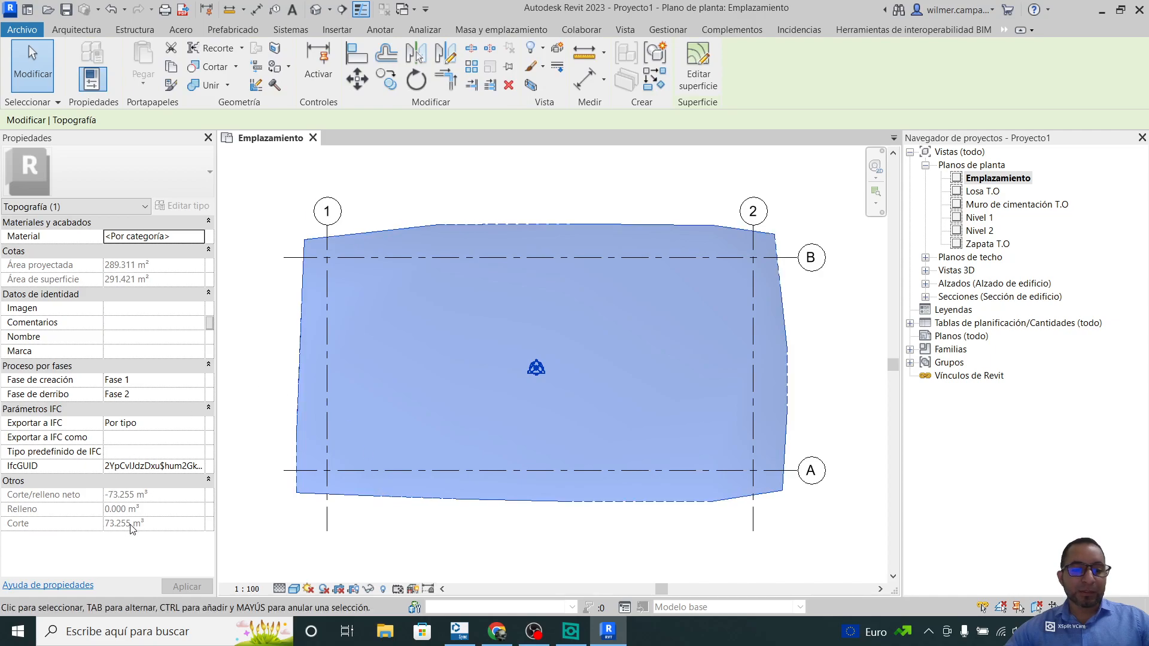
left_click(226, 520)
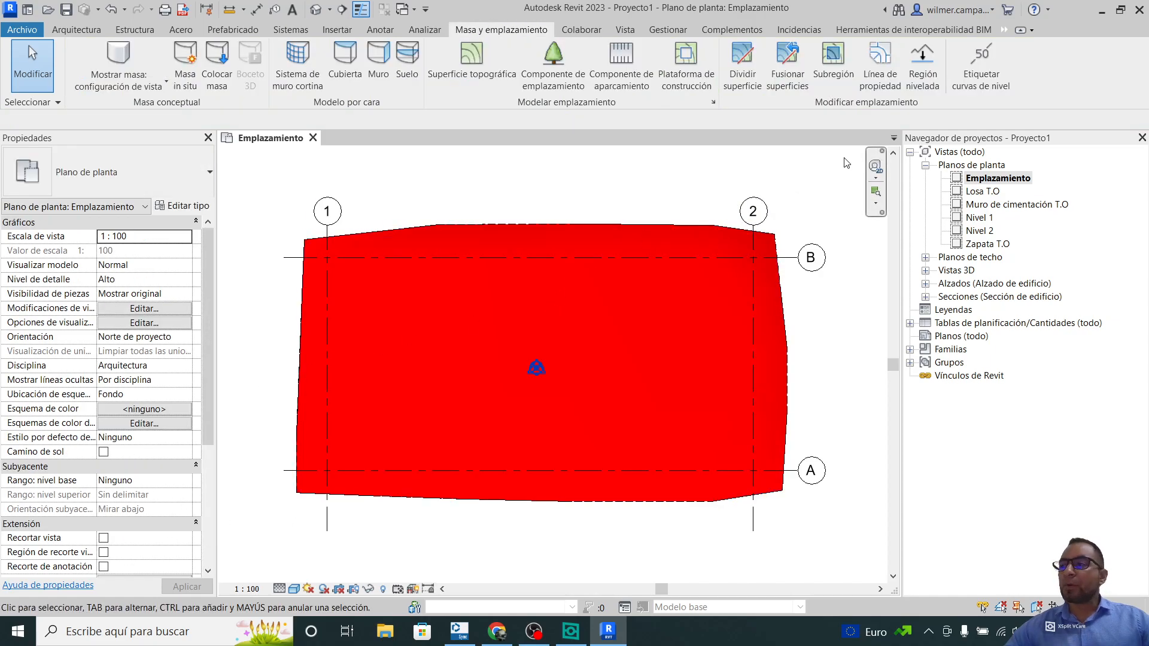
Create a graded region in Fase 2 that copies the demolished toposurface exactly, including its internal and perimeter points, and finish the surface
left_click(931, 60)
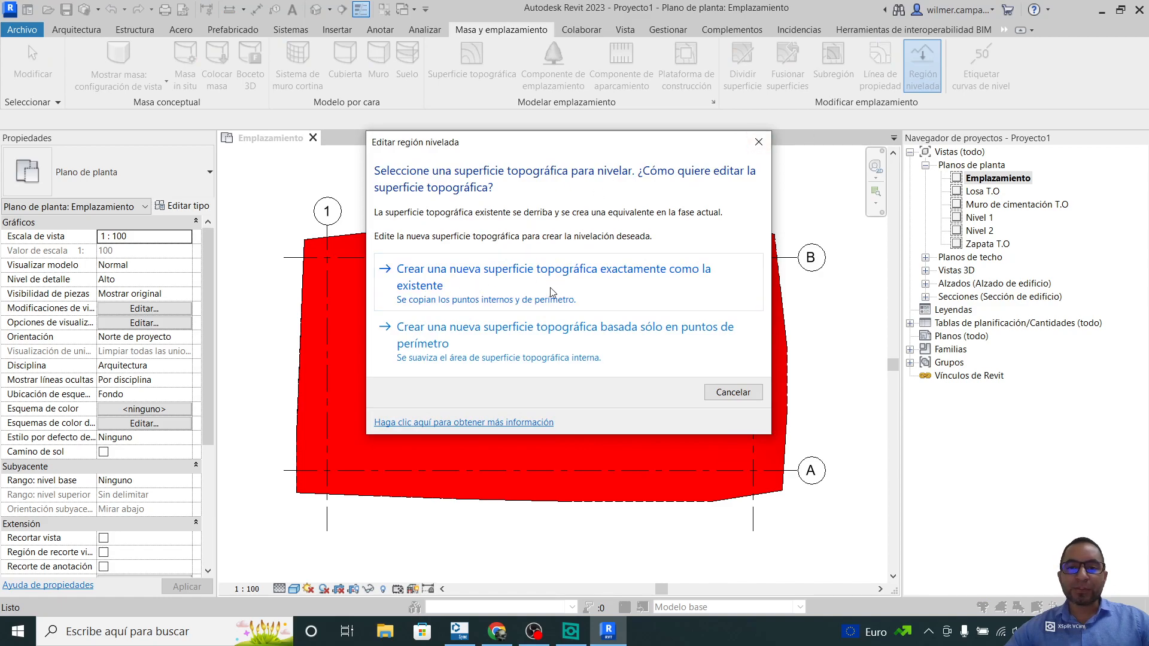
left_click(489, 279)
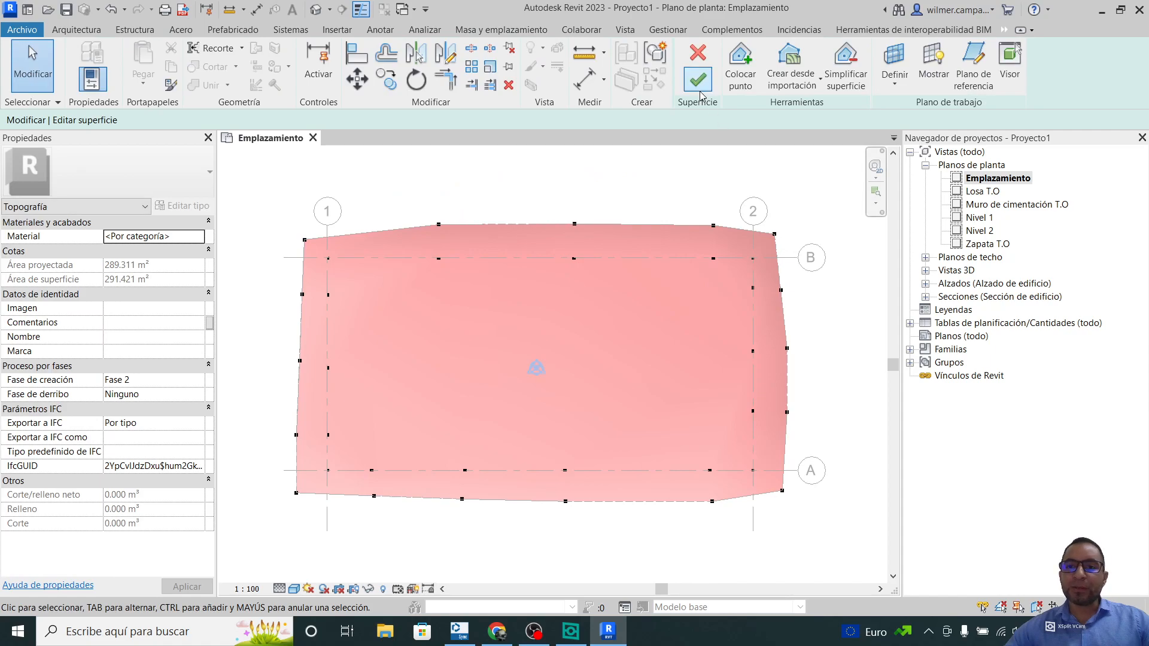
left_click(697, 79)
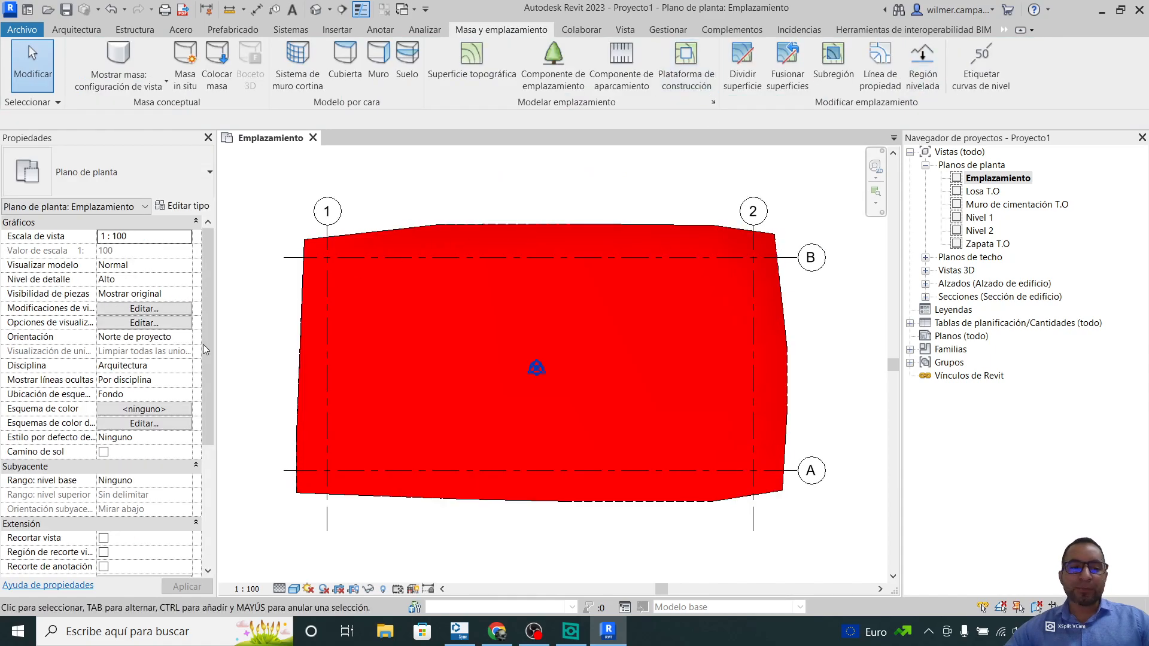
Set the site plan's phase filter to "Mostrar nuevo" and check the new toposurface's selection
scroll(145, 491, "down", 5)
left_click(144, 540)
left_click(185, 537)
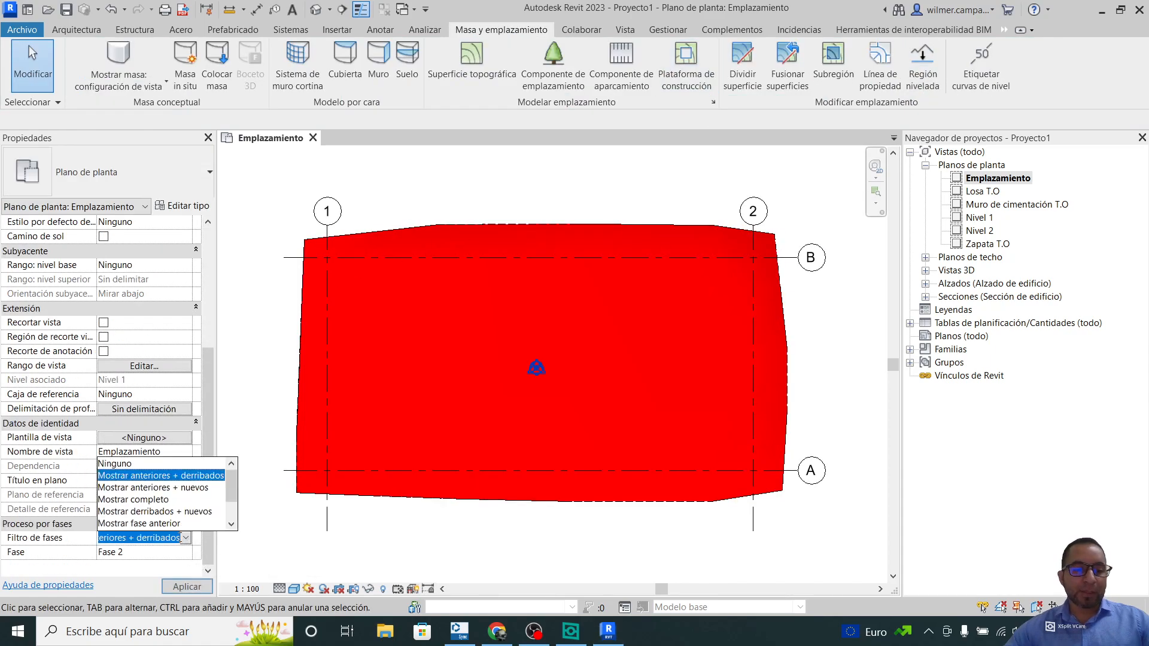
scroll(152, 521, "down", 1)
left_click(153, 524)
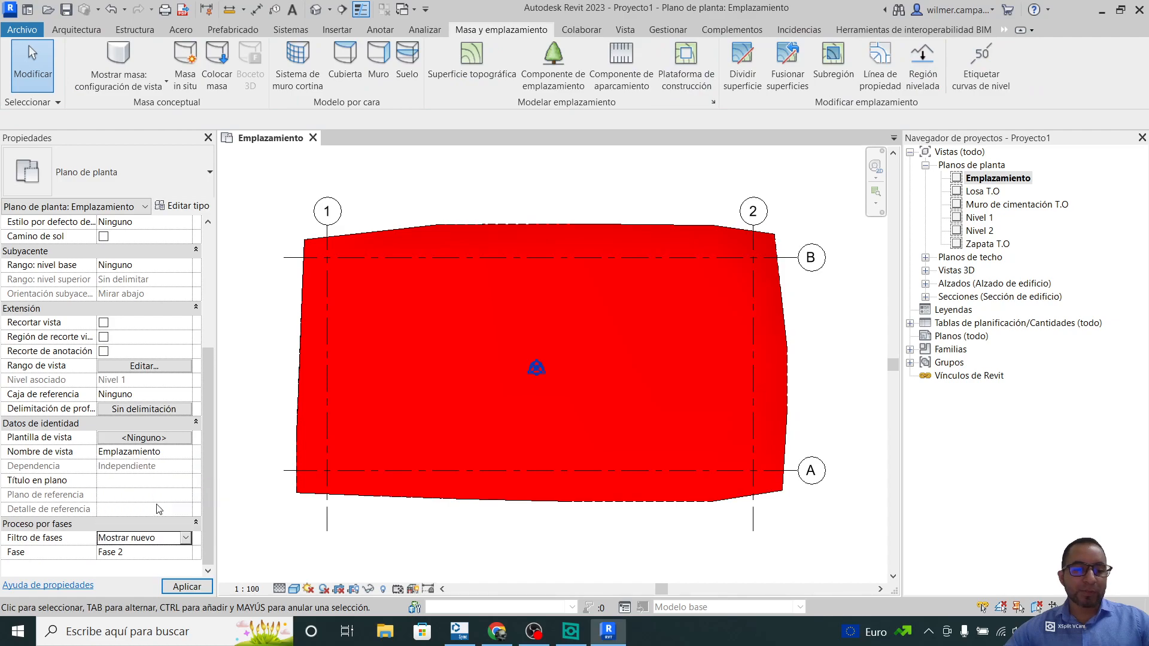
left_click(187, 586)
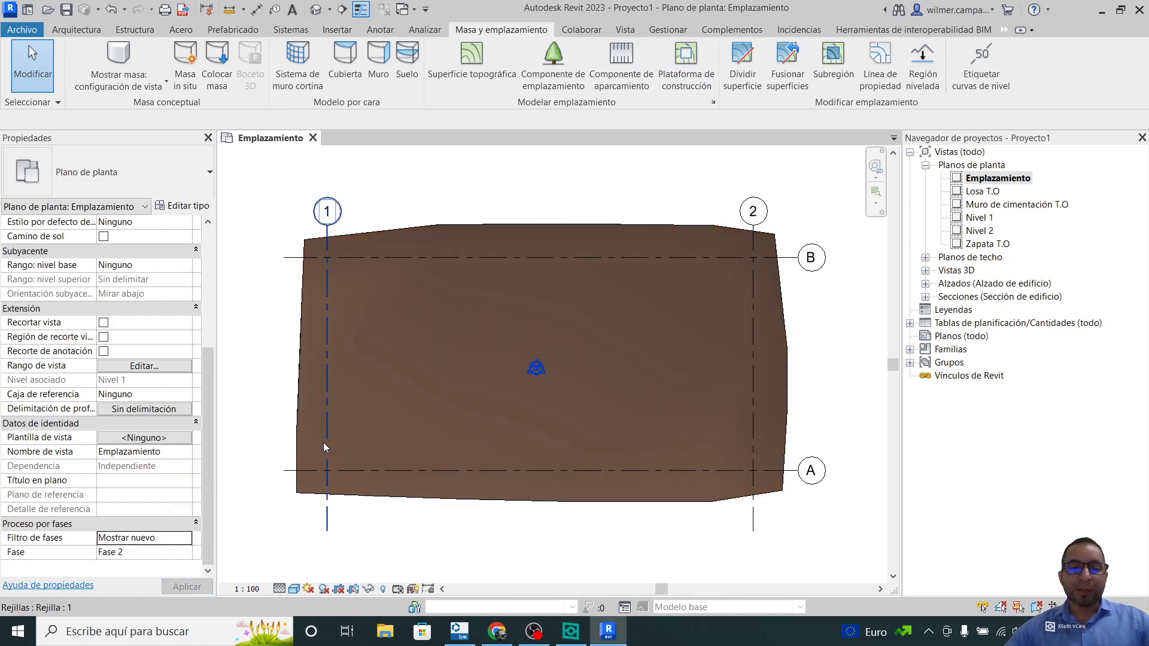
left_click(301, 413)
left_click(252, 511)
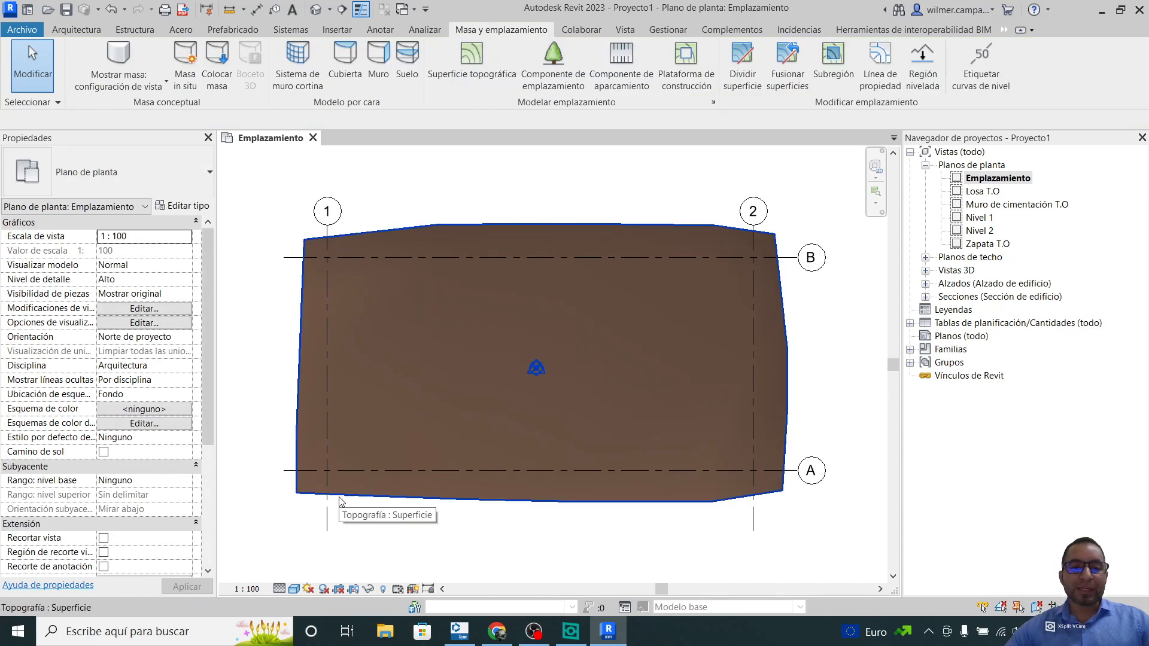
scroll(157, 479, "down", 5)
scroll(296, 490, "down", 2)
scroll(173, 492, "down", 1)
scroll(190, 492, "up", 3)
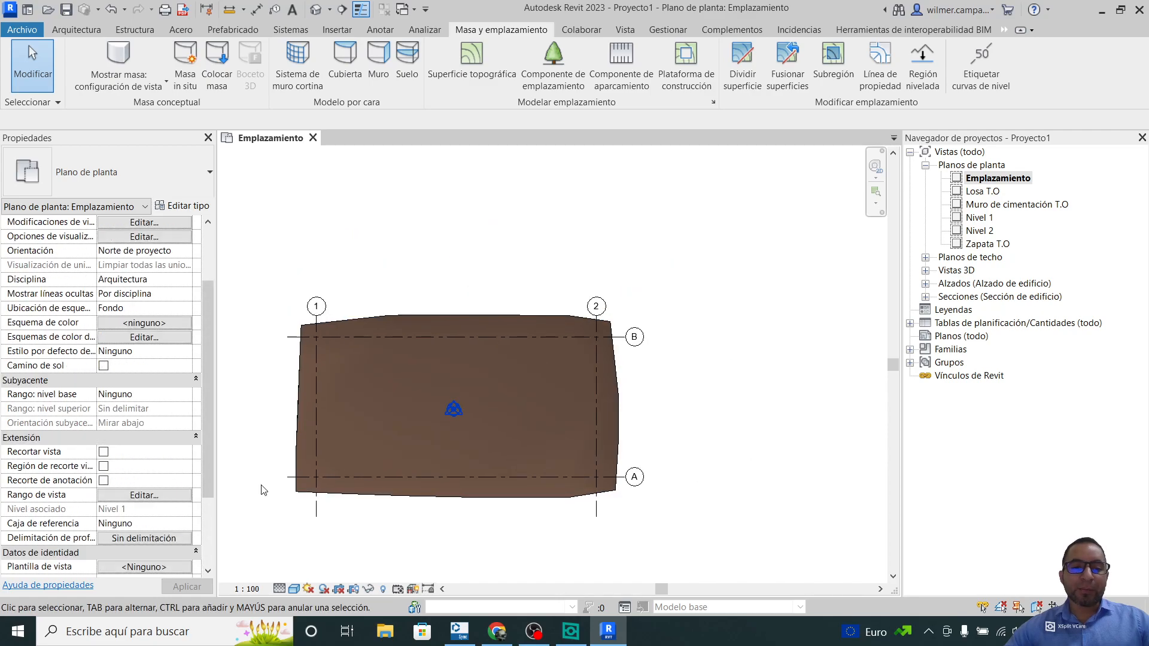
scroll(263, 490, "up", 2)
scroll(166, 490, "down", 3)
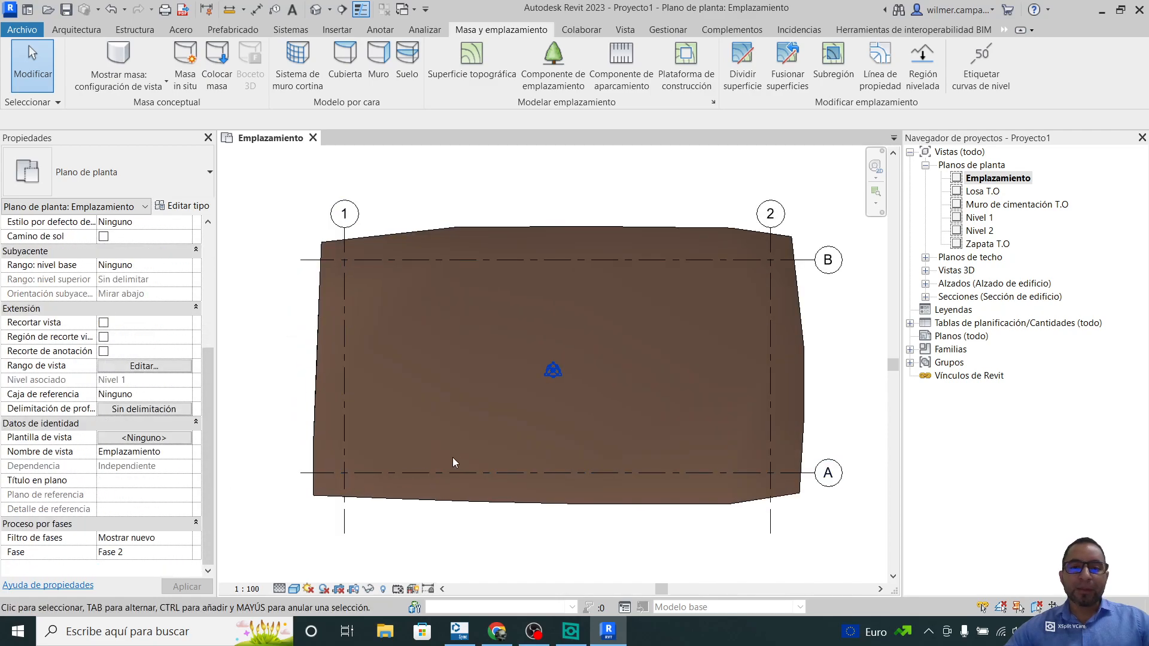
left_click(666, 83)
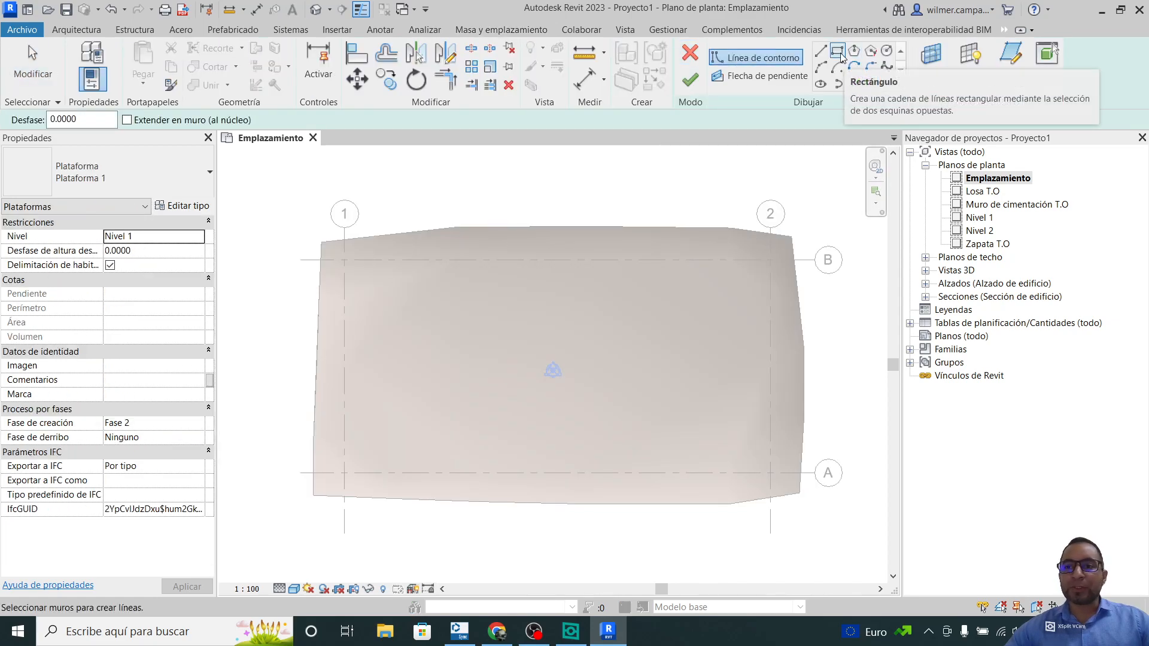
left_click(687, 60)
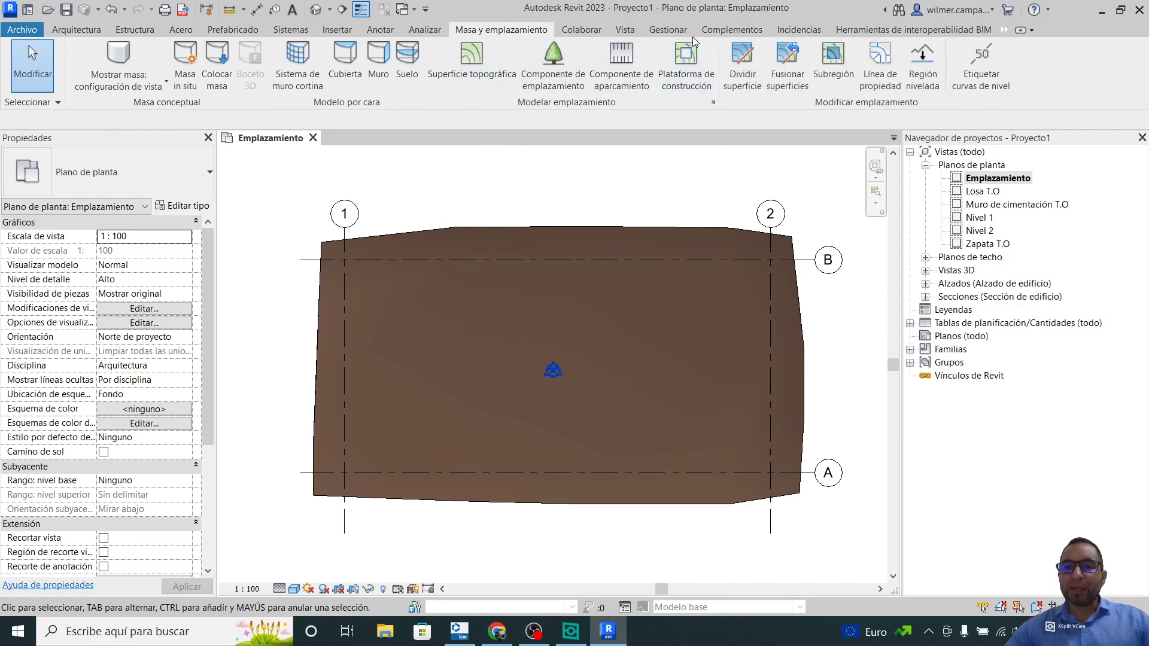
Create a rectangular building pad on Nivel 1 from the intersection of grids 1 and B down to grid A, about 7.51 m wide and 10 m long
left_click(684, 72)
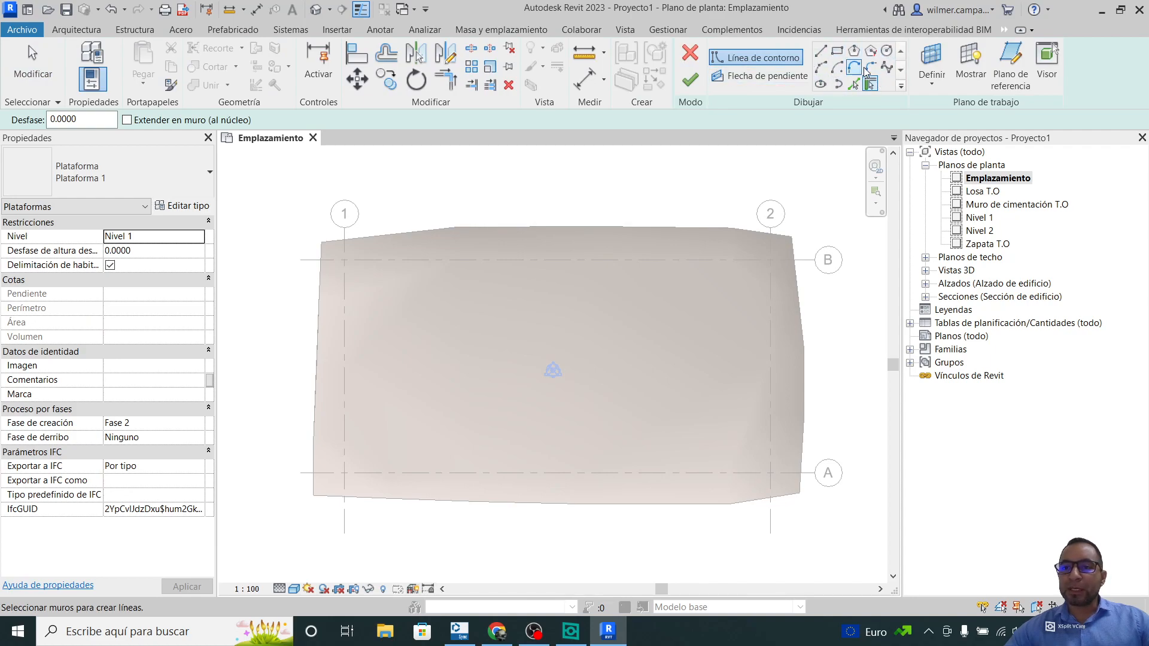
left_click(836, 54)
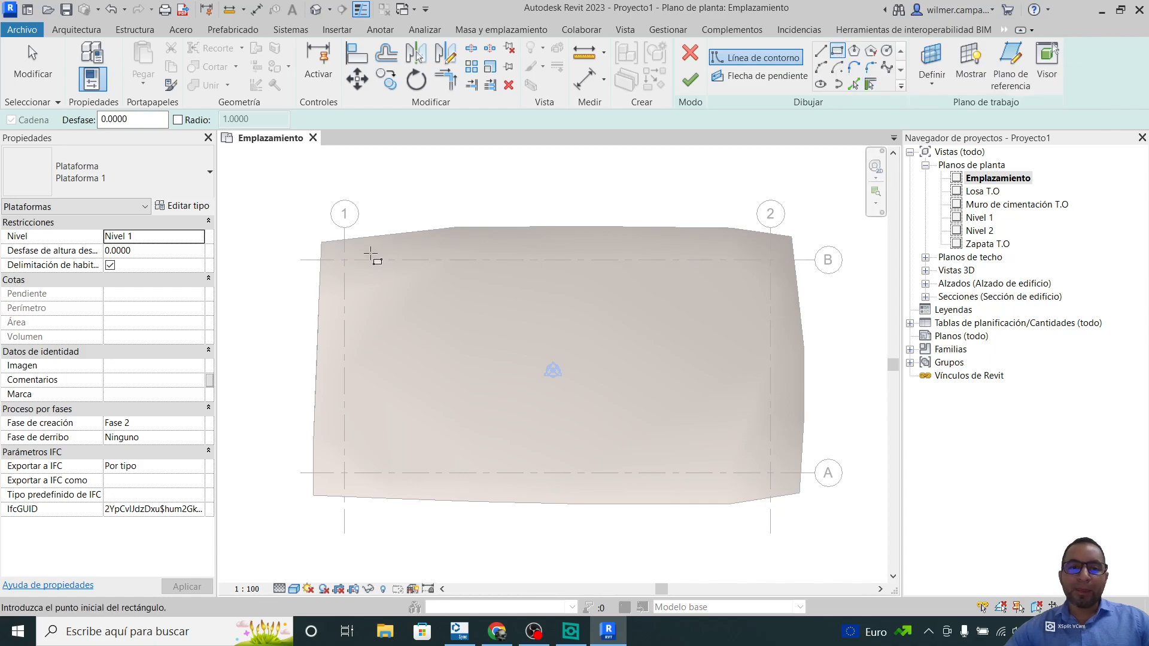
left_click(344, 261)
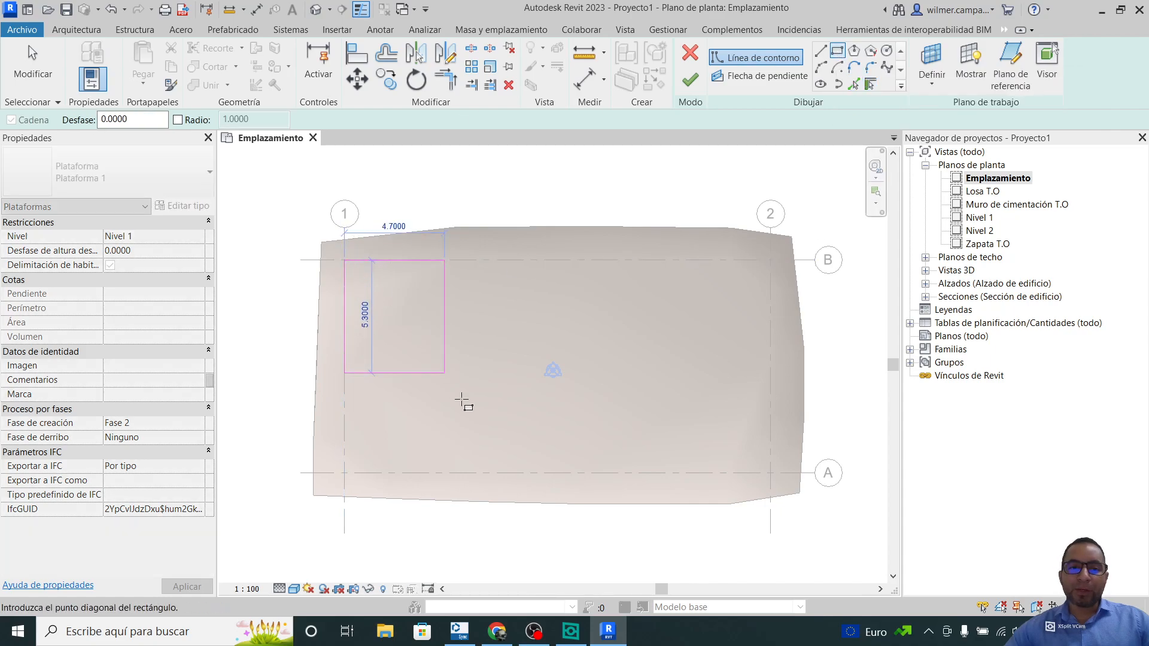
left_click(504, 473)
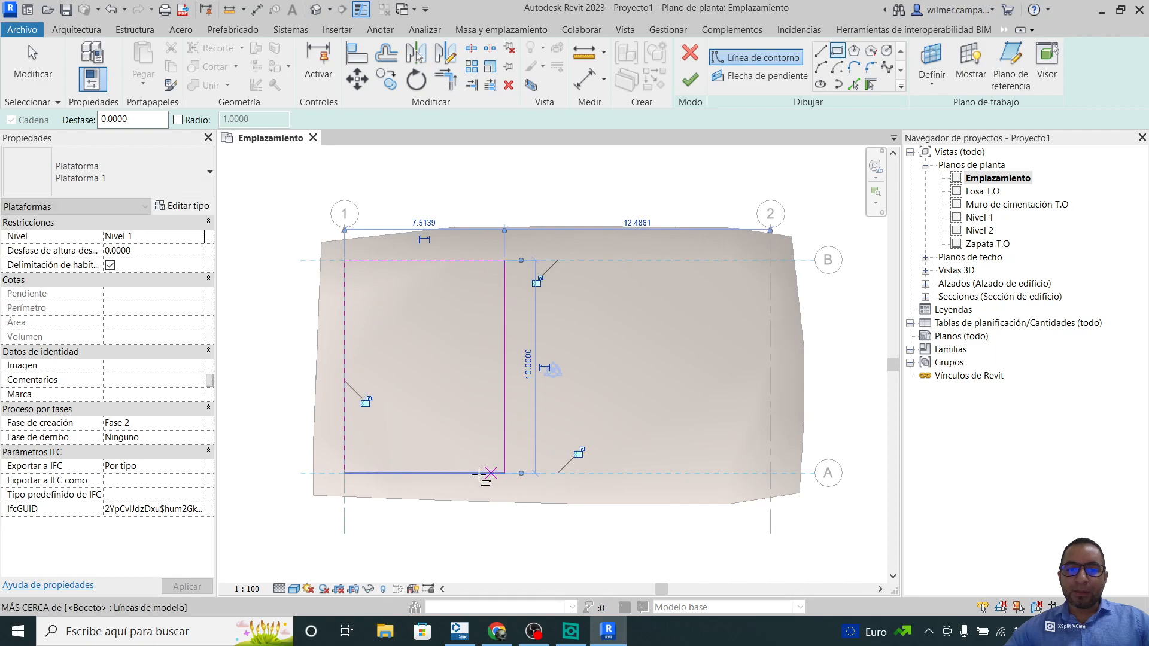
left_click(690, 79)
left_click(503, 302)
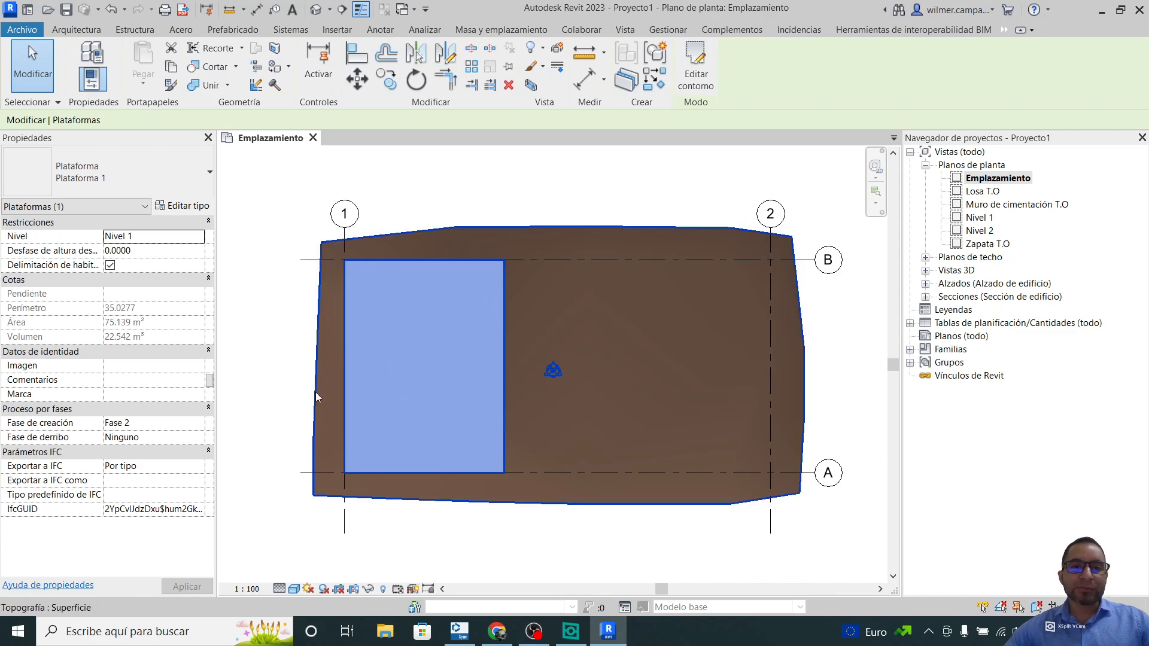
Open the default 3D view and set its phase to Fase 2
left_click(925, 271)
double_click(975, 283)
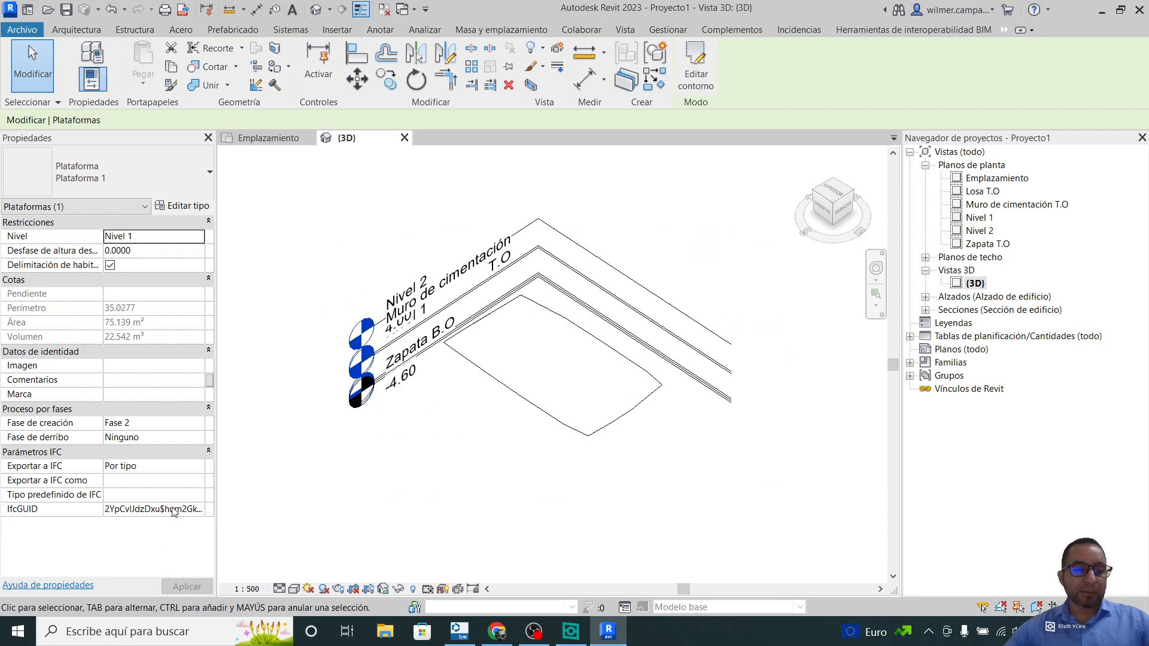
key("Escape")
scroll(166, 512, "down", 5)
left_click(178, 552)
left_click(187, 552)
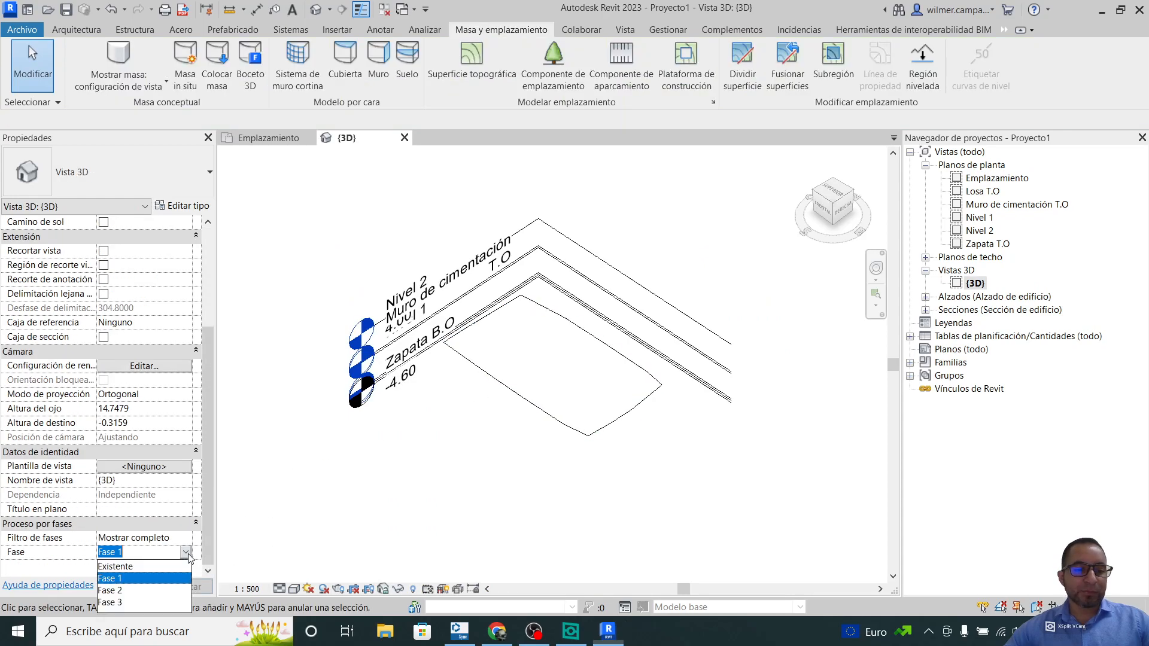
left_click(144, 590)
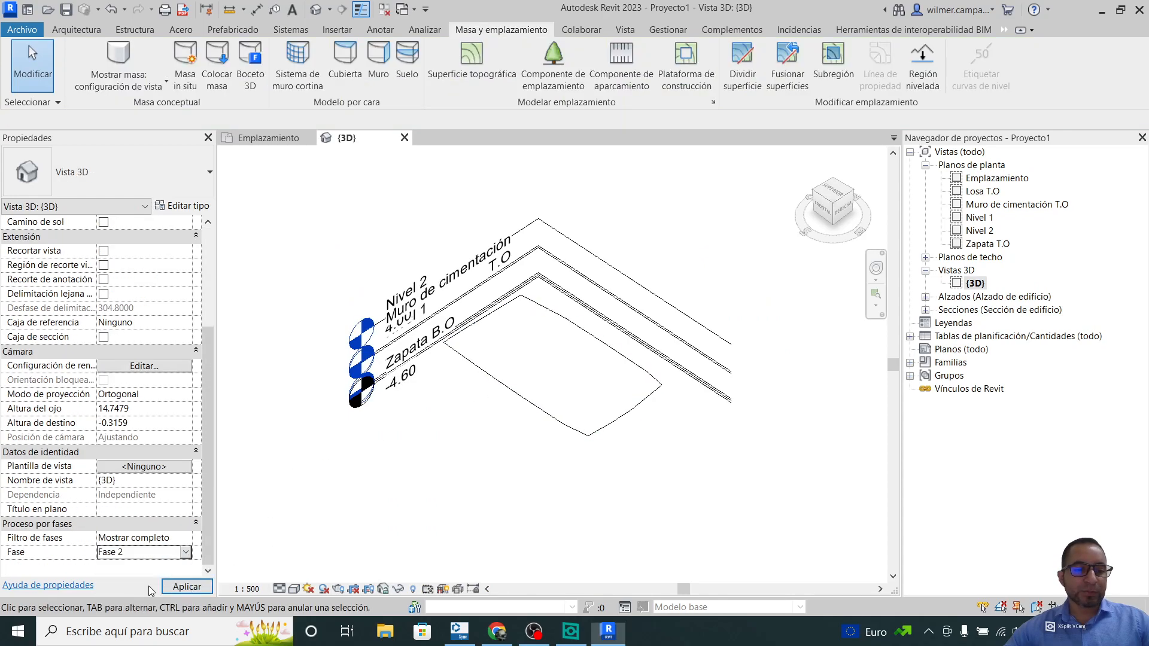
Give the 3D view a shaded visual style and set its scale to 1:200
left_click(291, 593)
left_click(317, 549)
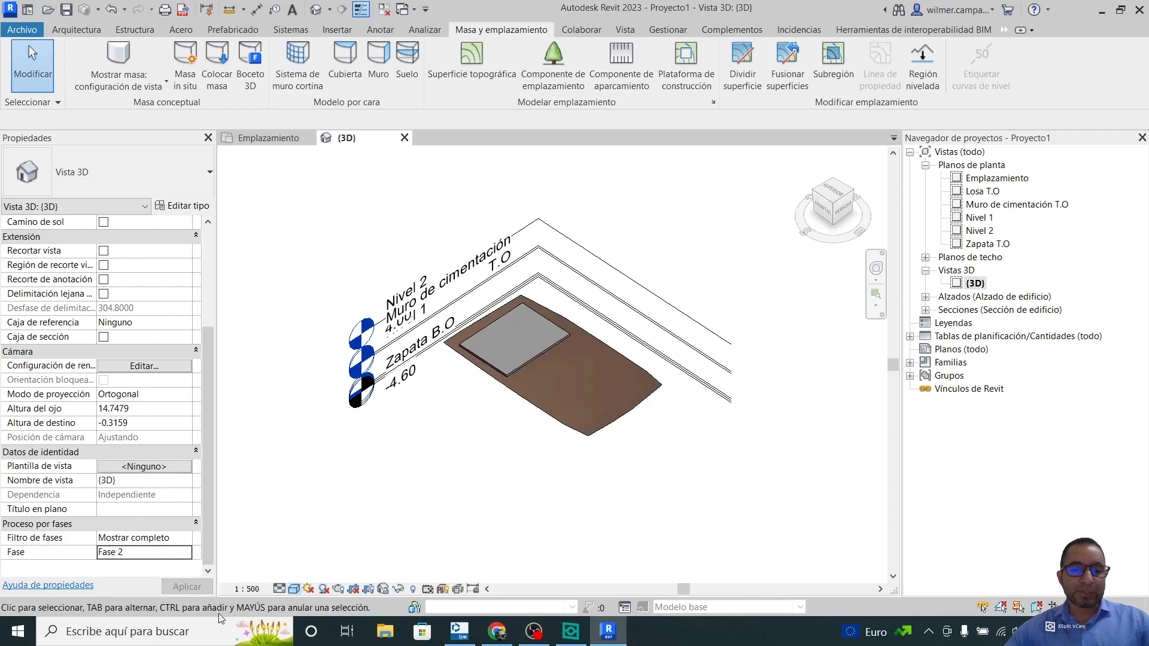
left_click(242, 591)
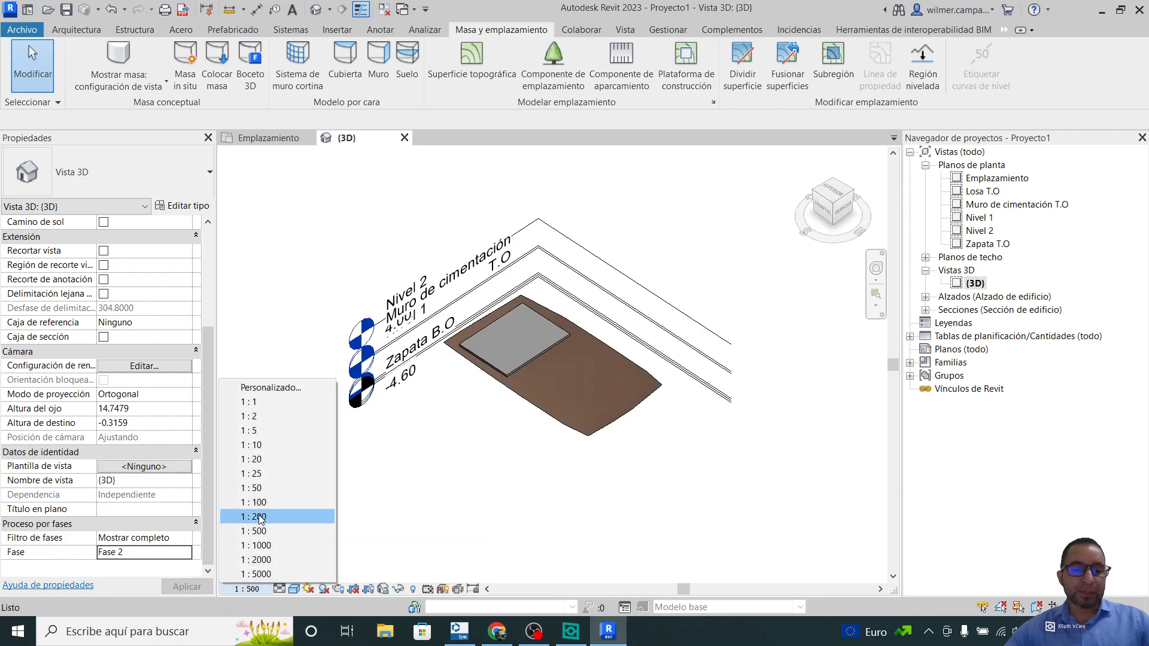
left_click(261, 517)
middle_click_drag(463, 410, 452, 455, "shift")
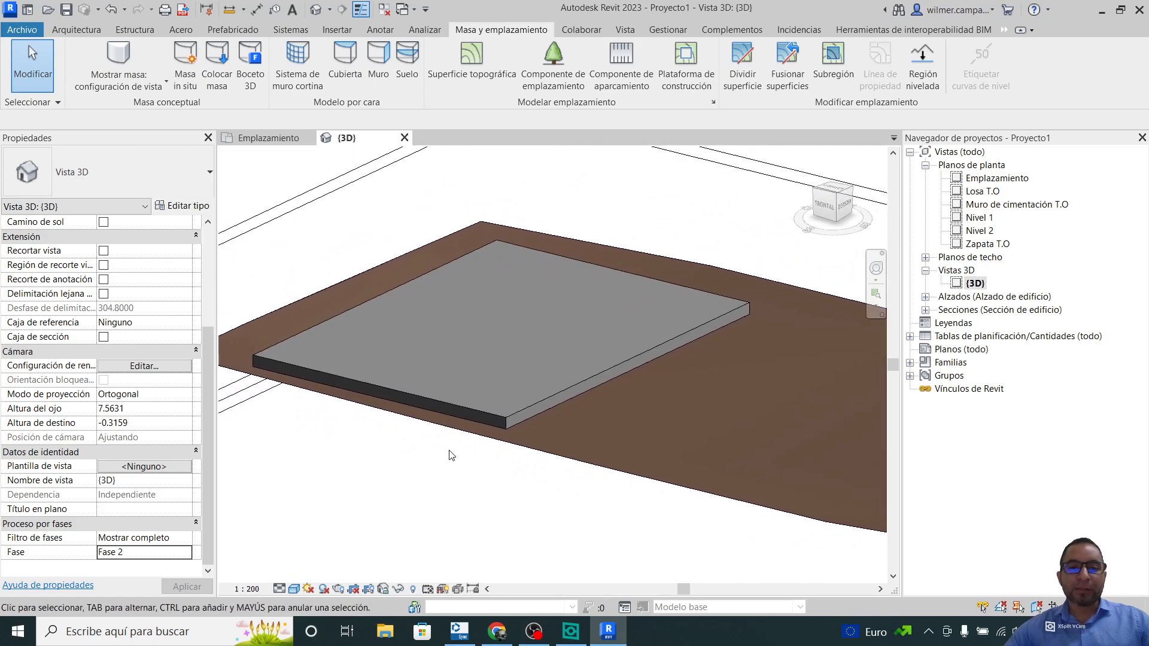
Set the height offset of the building pad from Nivel 1 to -3 m
scroll(452, 456, "down", 2)
left_click(533, 380)
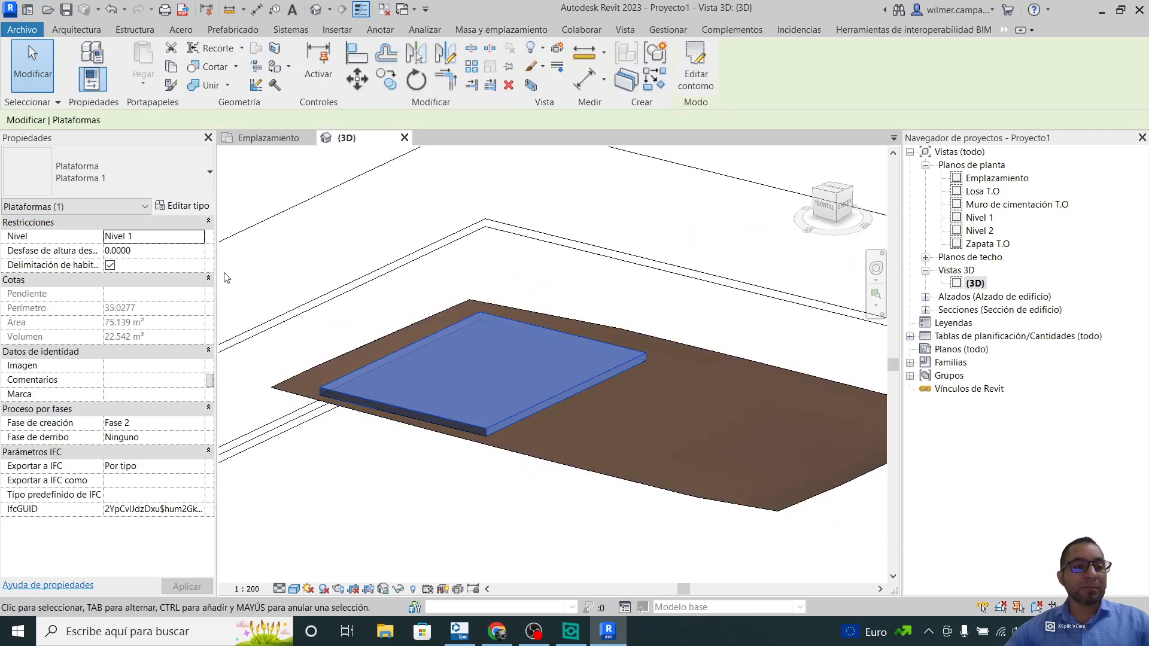
left_click(157, 251)
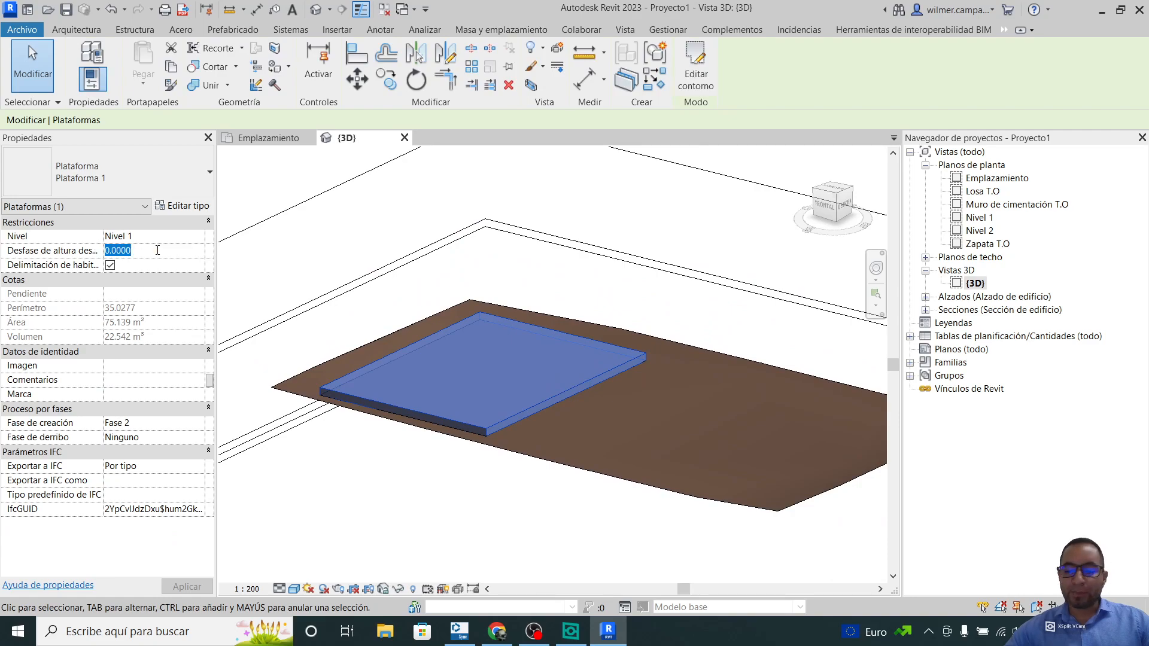
type("-3")
left_click(187, 587)
left_click(324, 539)
Compare the cut and fill volumes of the surrounding toposurface with those of the topography under the lowered pad
middle_click_drag(416, 462, 585, 516, "shift")
middle_click_drag(589, 457, 523, 501, "shift")
left_click(547, 470)
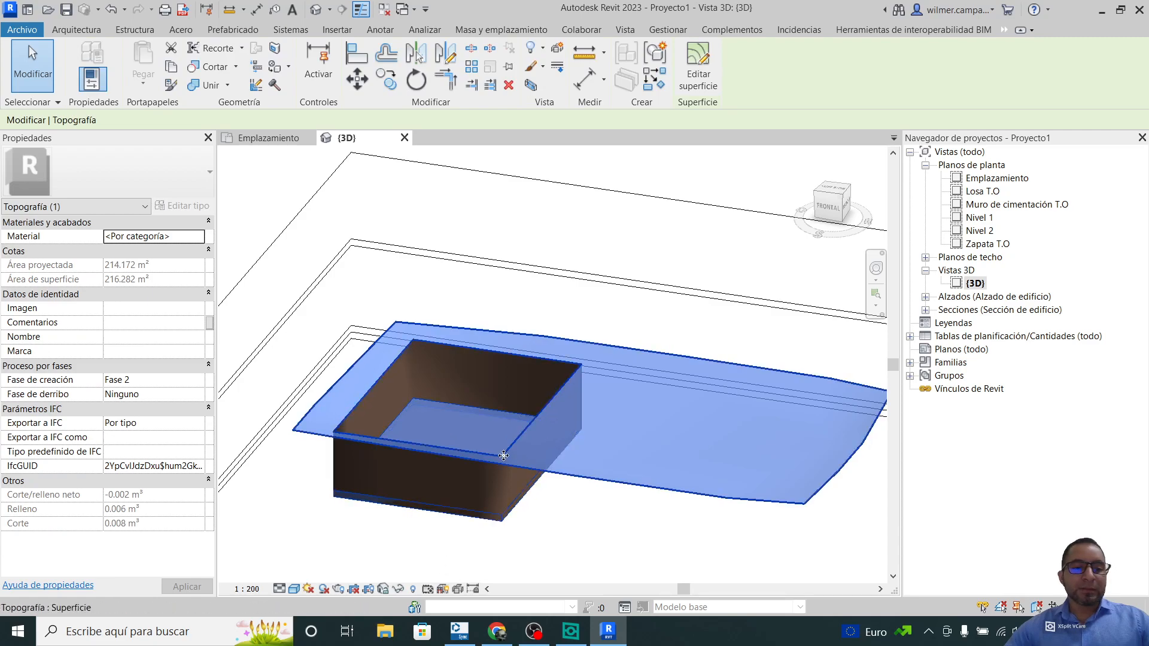
left_click(459, 532)
left_click(423, 360)
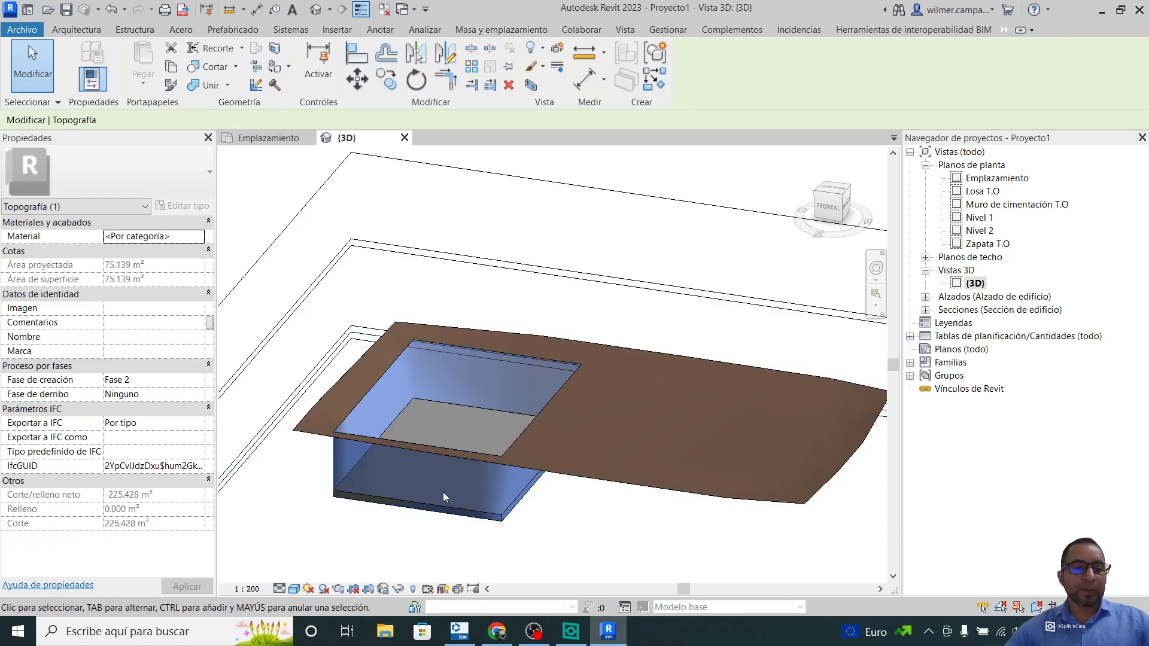
key("Escape")
left_click(737, 450)
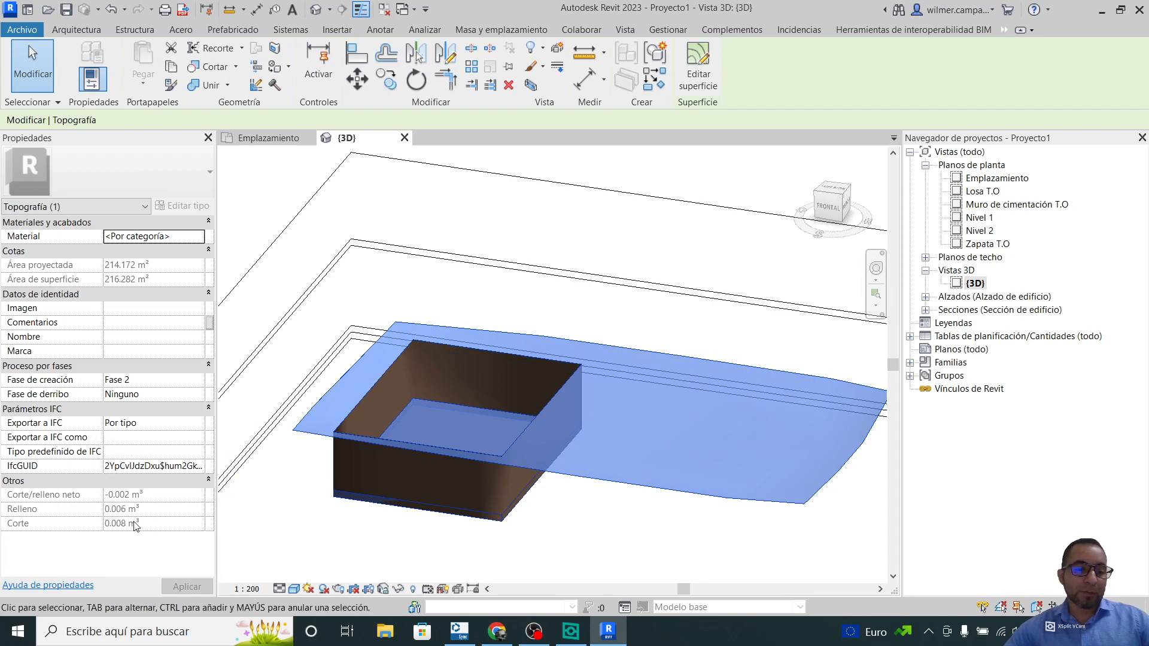
key("Escape")
middle_click_drag(425, 429, 386, 428, "shift")
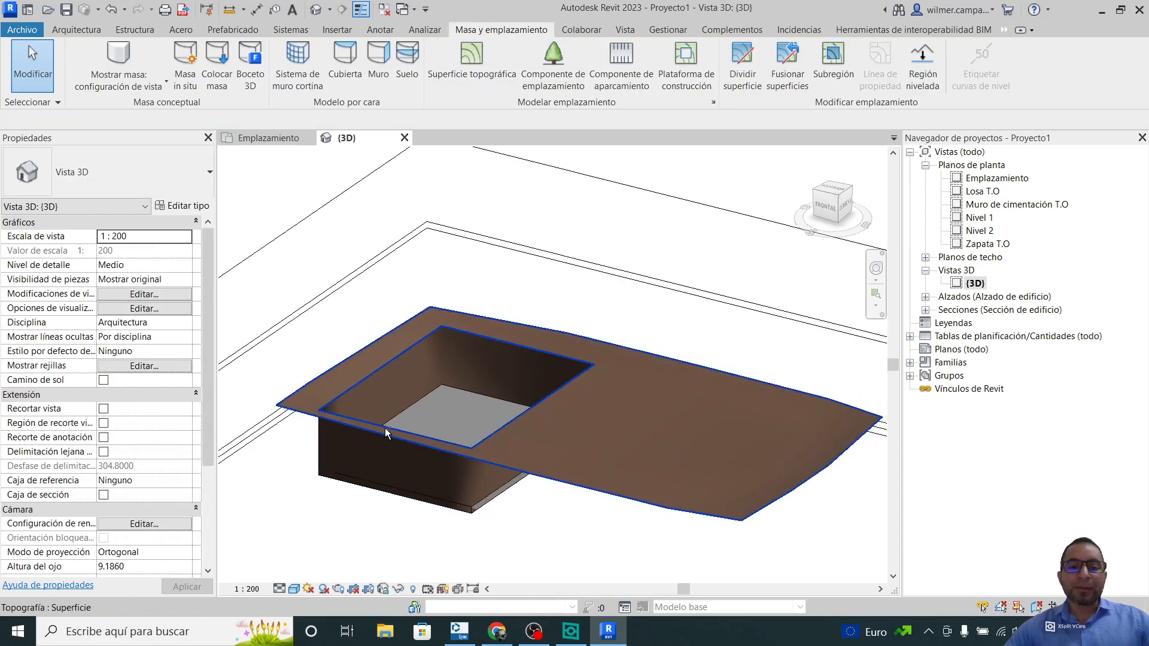
left_click(443, 331)
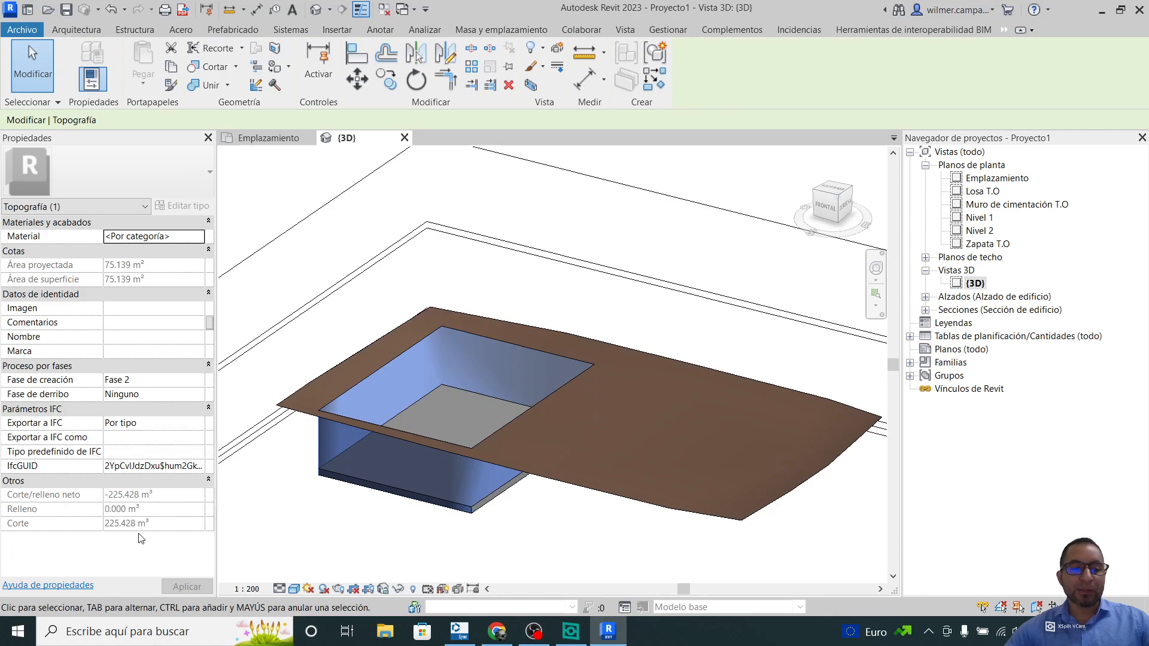
left_click(363, 520)
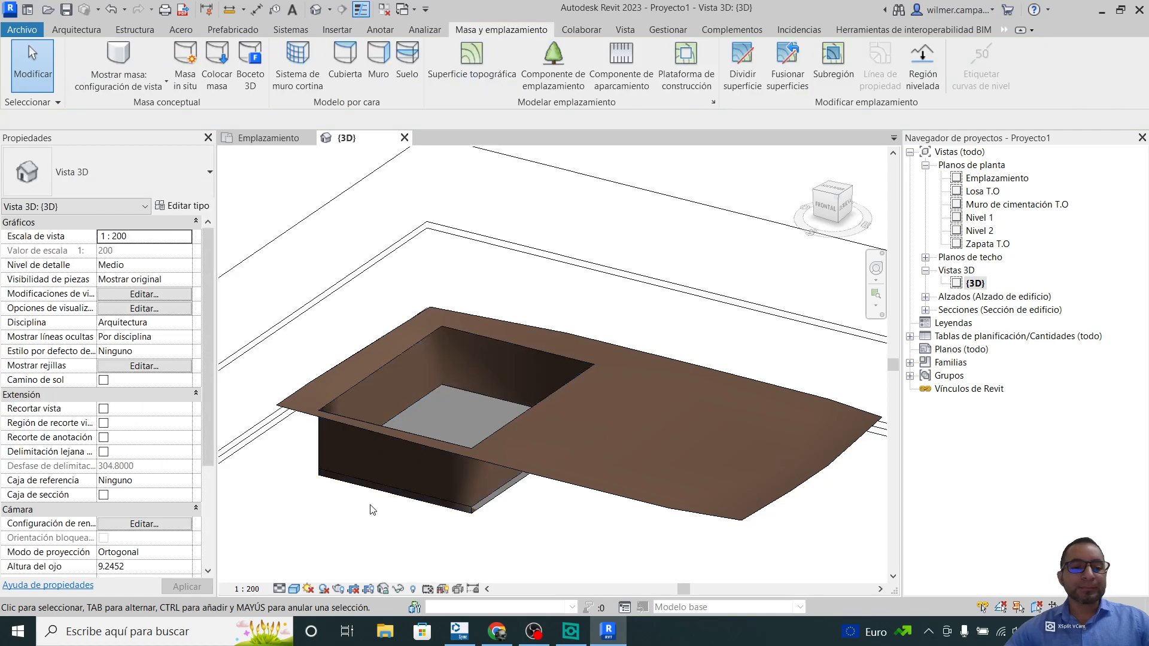
Clear the selection in the 3D view and return to the Emplazamiento plan
middle_click_drag(373, 510, 475, 437, "shift")
left_click(486, 411)
key("Escape")
left_click(269, 138)
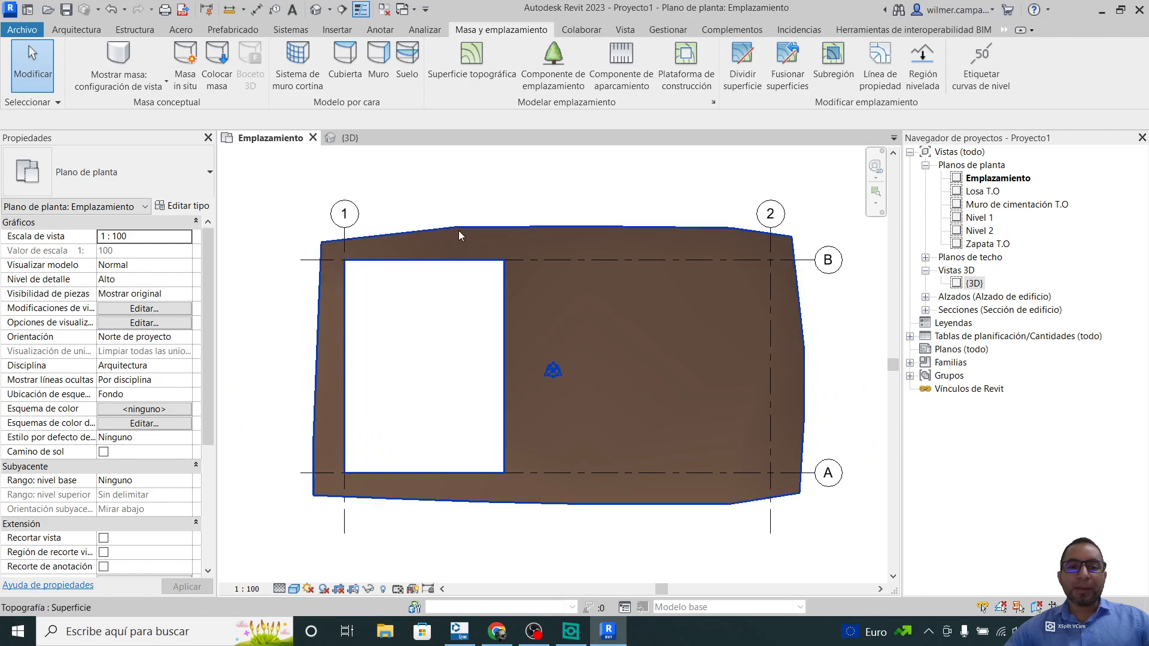
left_click(254, 9)
left_click(345, 268)
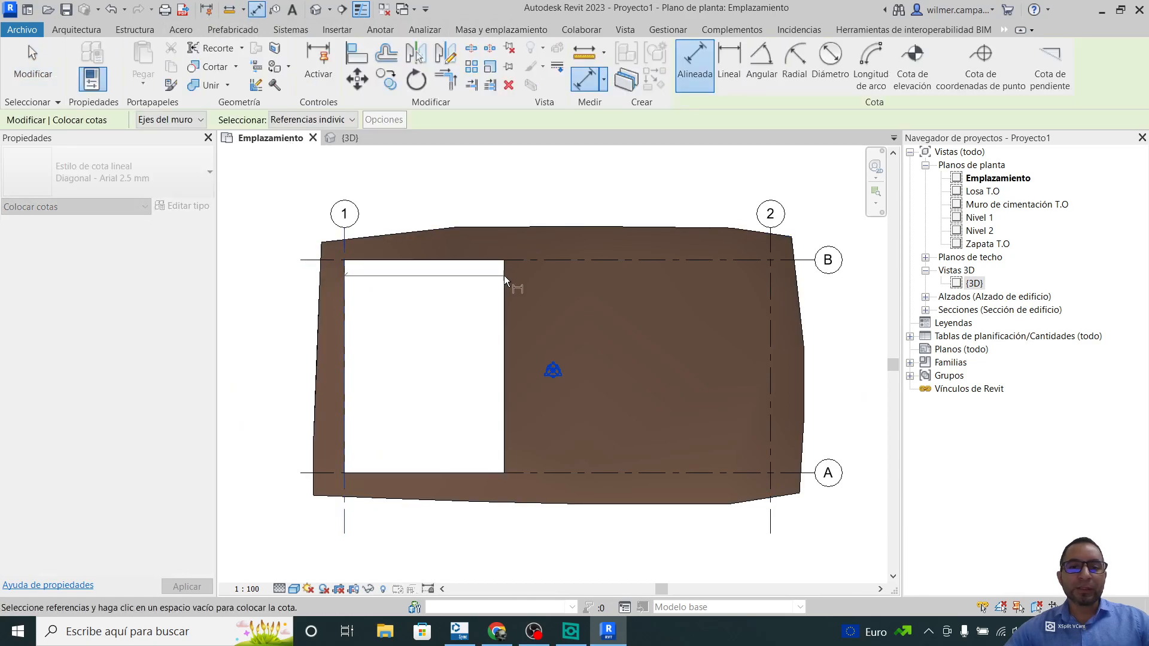
key("Escape")
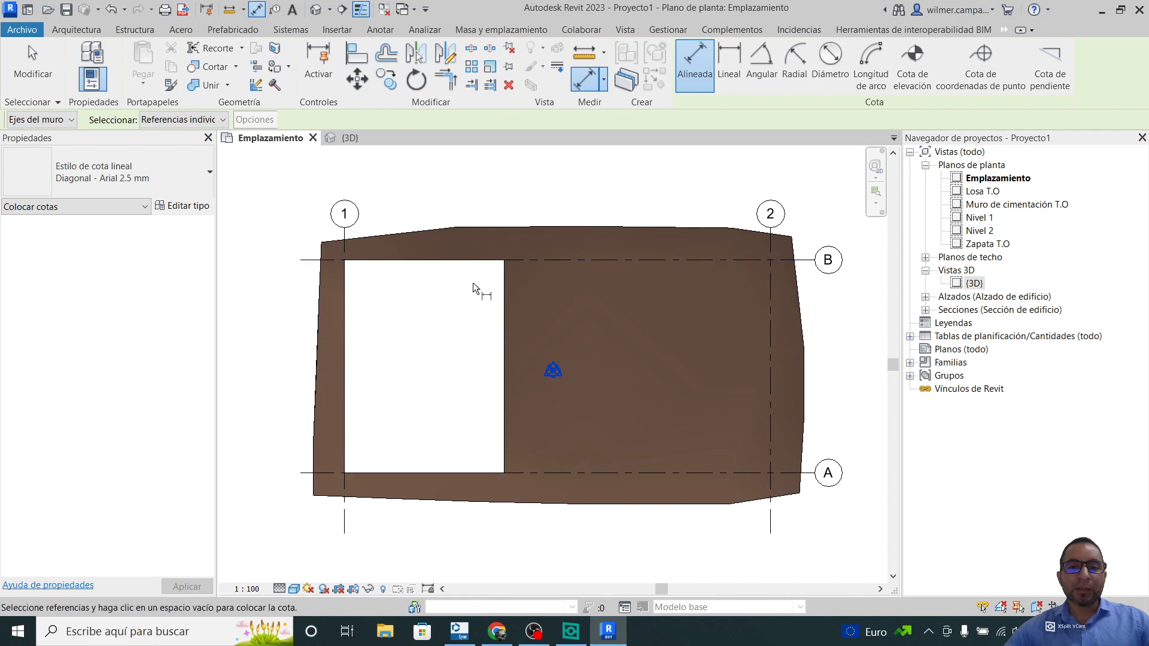
left_click(345, 282)
key("Escape")
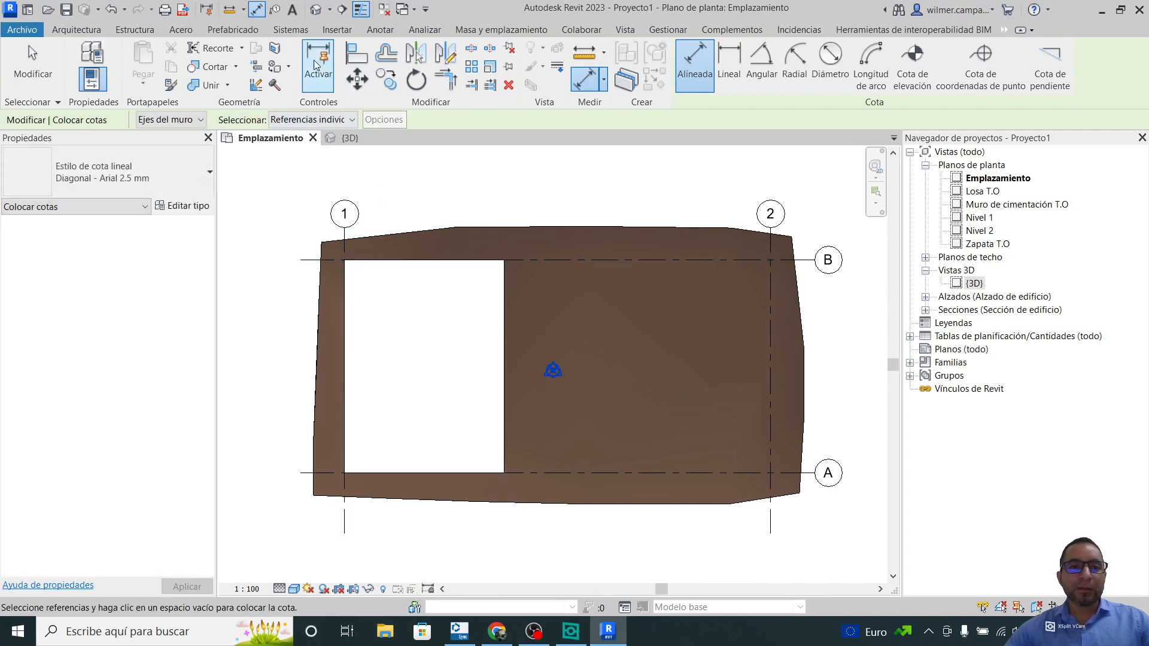
Measure the width of the pad opening from grid 1 to its opposite edge
left_click(229, 9)
left_click(345, 290)
left_click(505, 289)
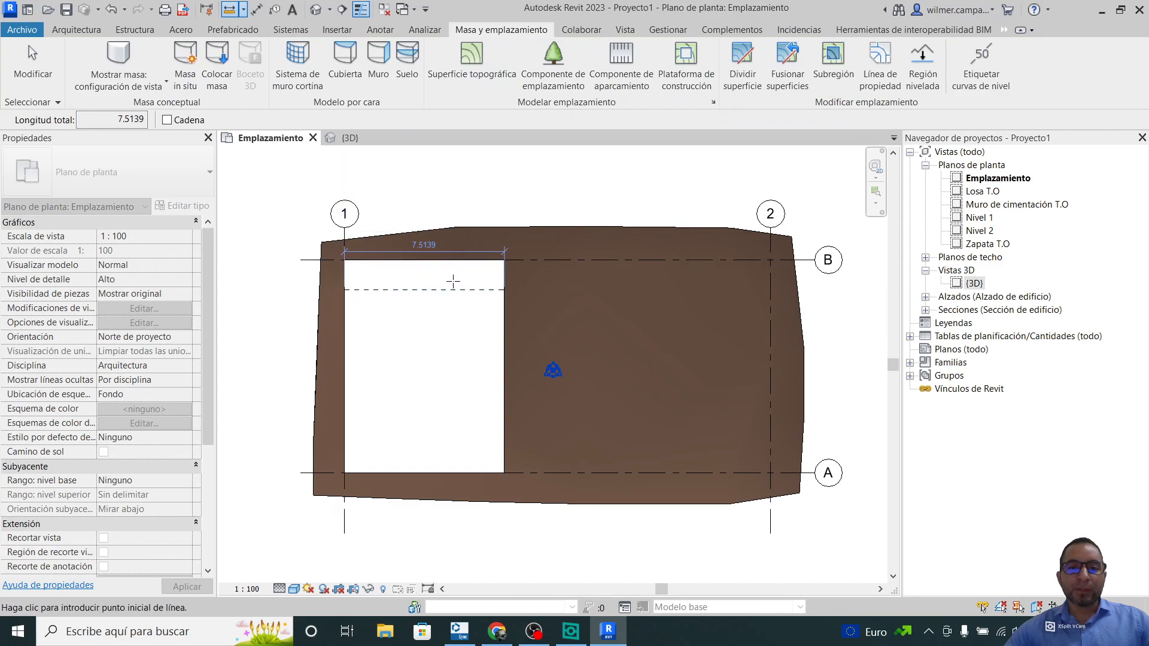
scroll(453, 280, "up", 2)
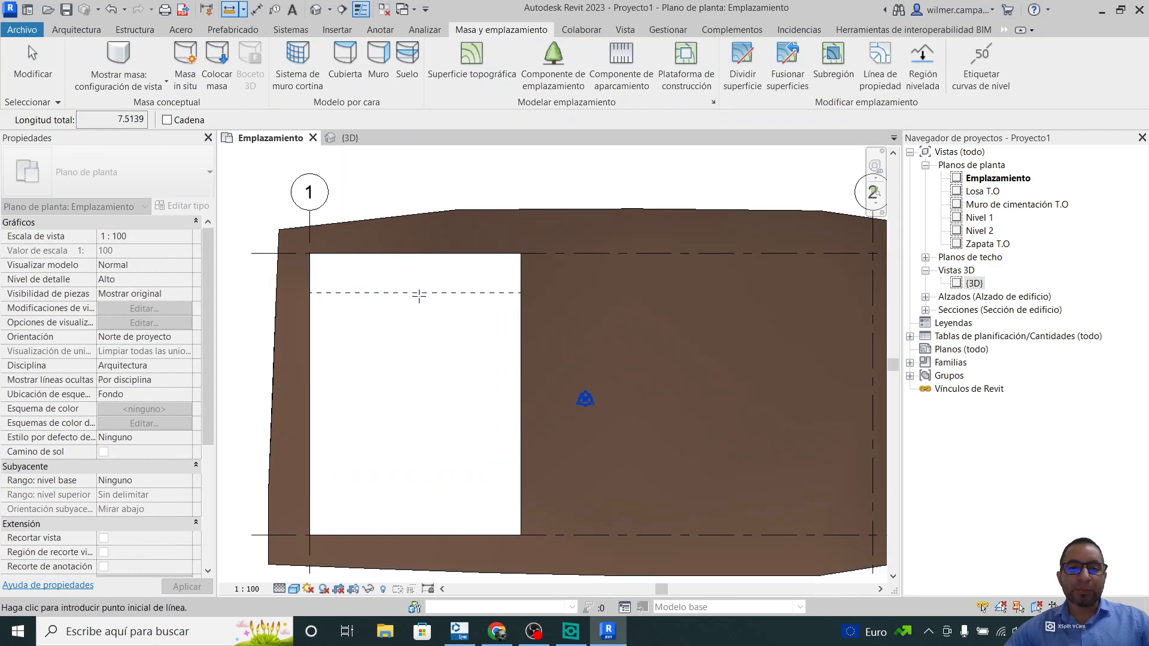
key("Escape")
scroll(456, 224, "down", 1)
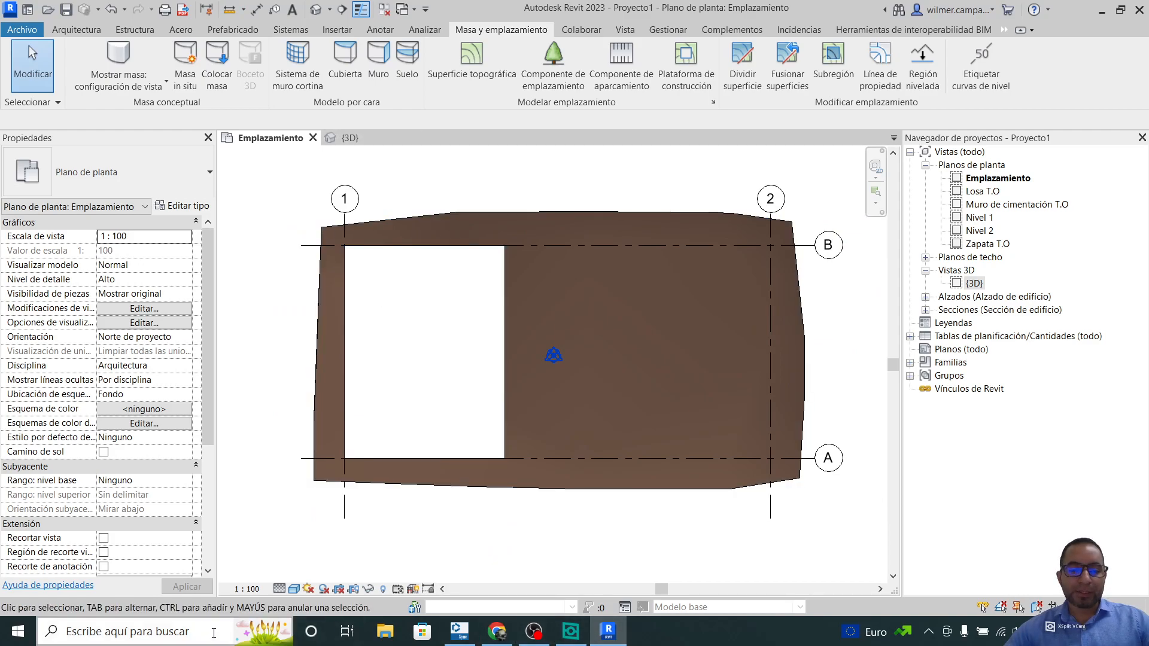
Launch Excel with a blank workbook and reduce its window so that it floats over the Revit project
left_click(177, 633)
type("excel")
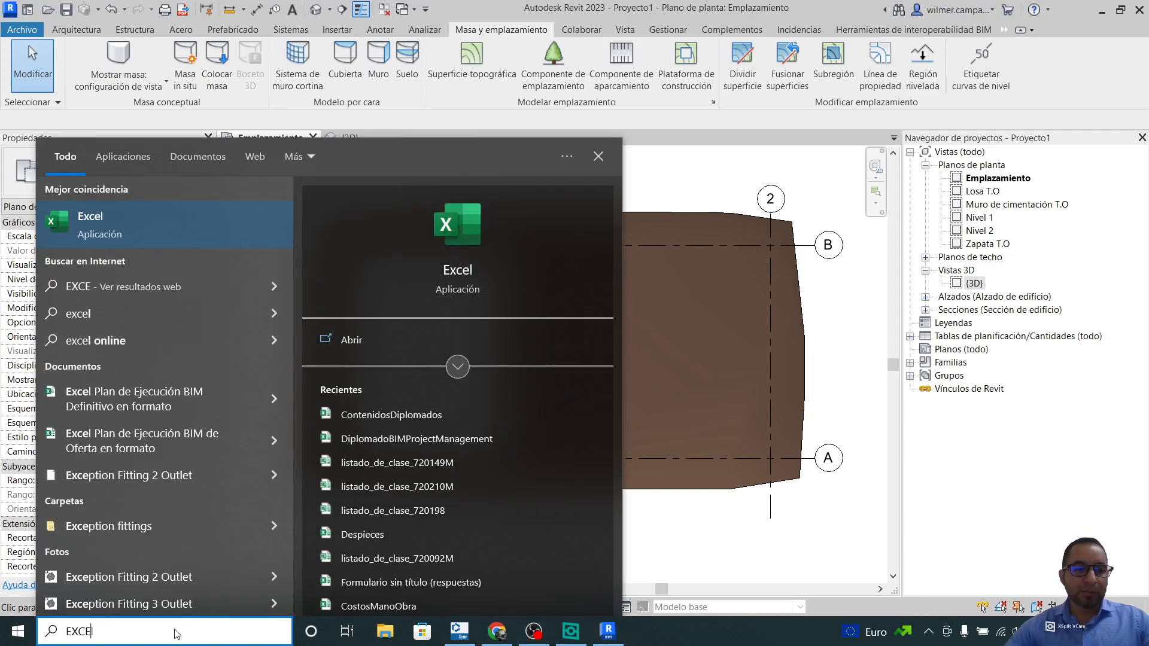
key("Return")
left_click(203, 157)
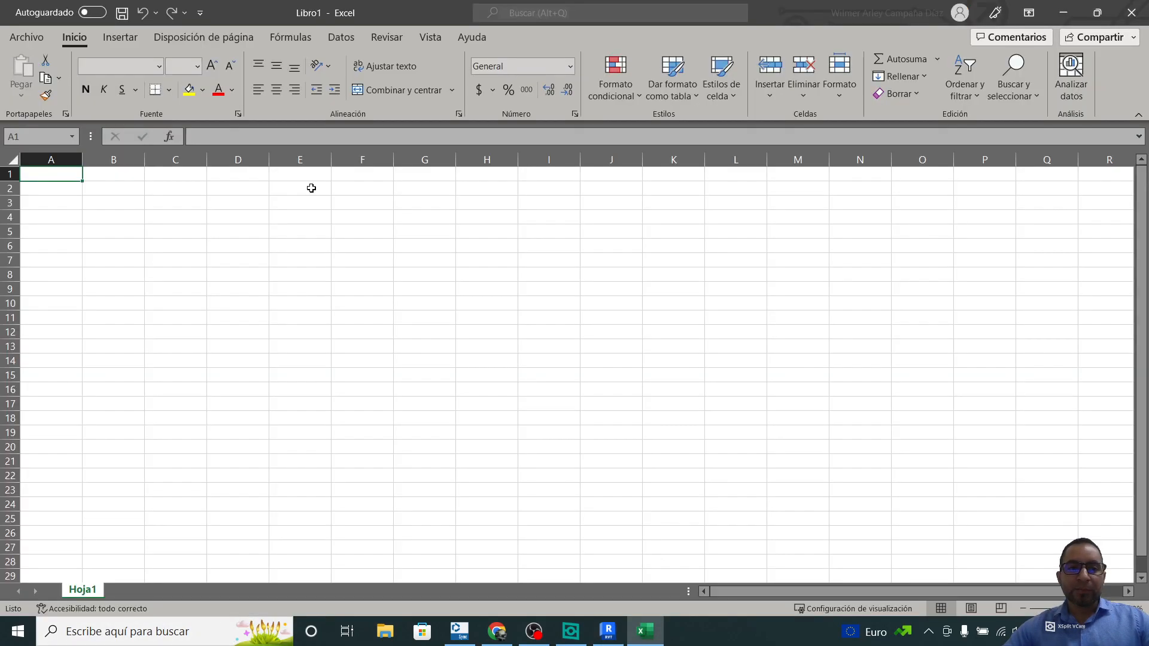
left_click_drag(669, 15, 608, 98)
Calculate the excavation volume in cell F4 as 10*7,51*3 and minimise the workbook
left_click(483, 301)
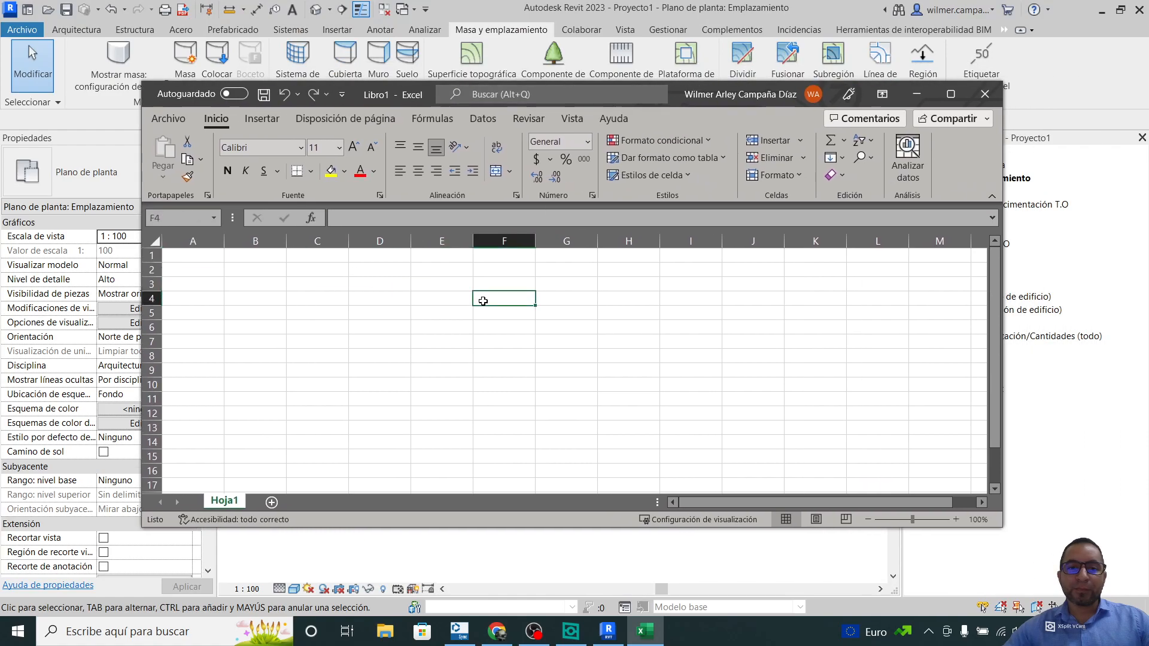
type("+10*7,51*3")
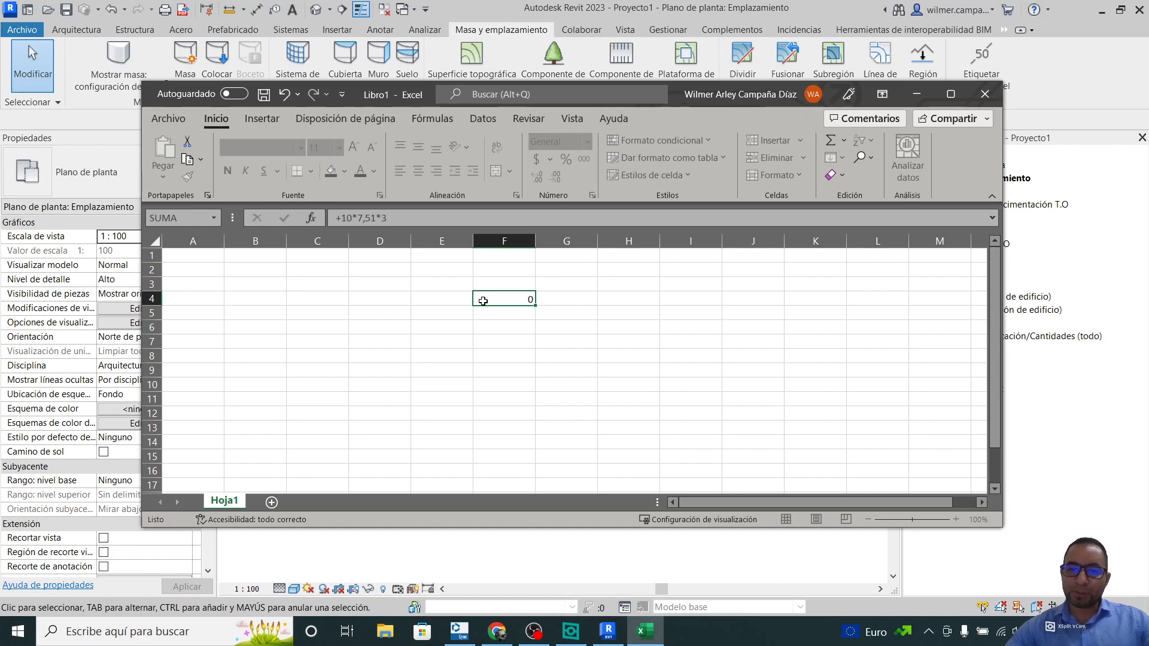
key("Return")
left_click(510, 302)
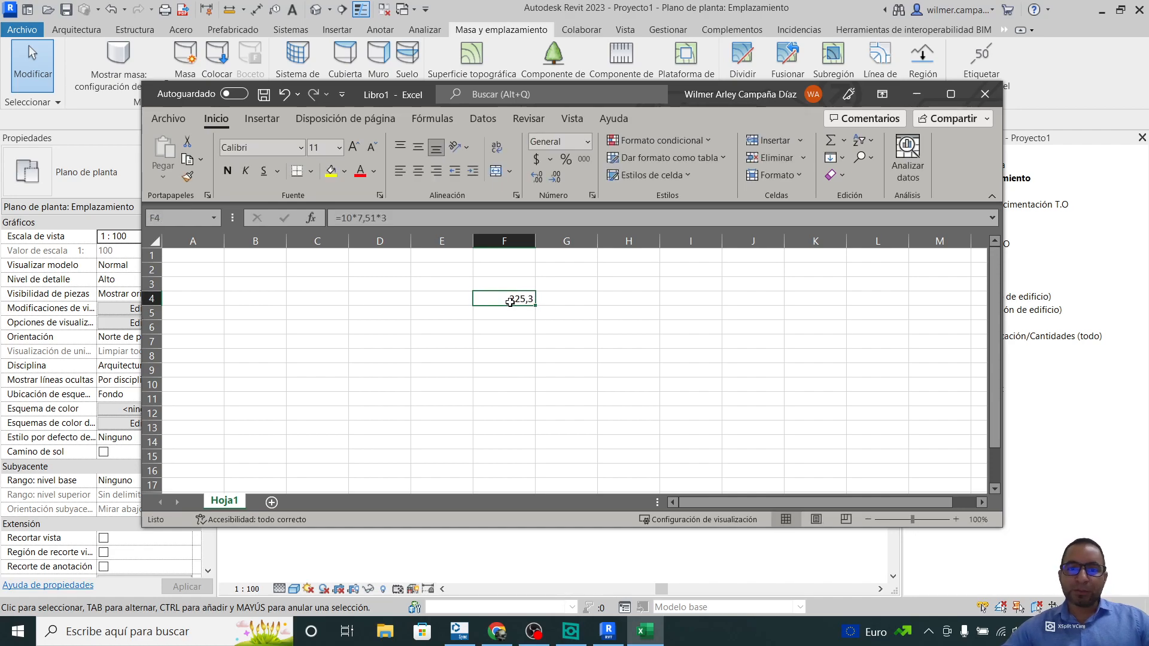
left_click(916, 95)
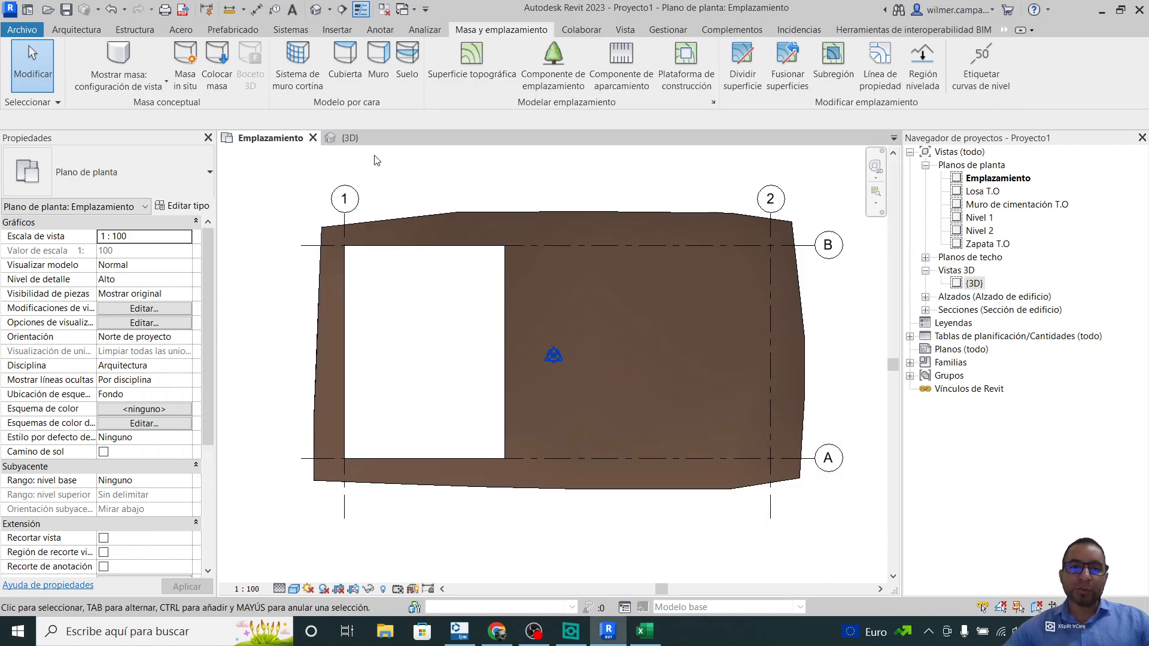
In Revit's 3D view, check the cut volume of the topography under the pad against the Excel calculation
left_click(349, 138)
left_click(459, 363)
middle_click_drag(617, 462, 565, 558, "shift")
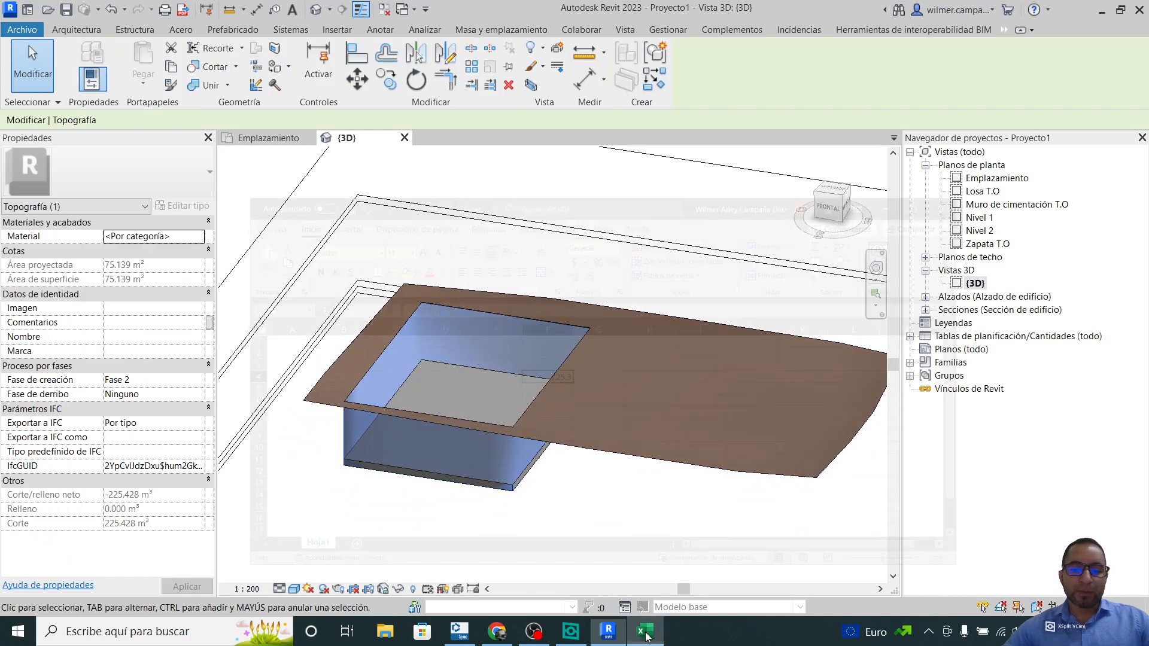
left_click(645, 631)
left_click(646, 632)
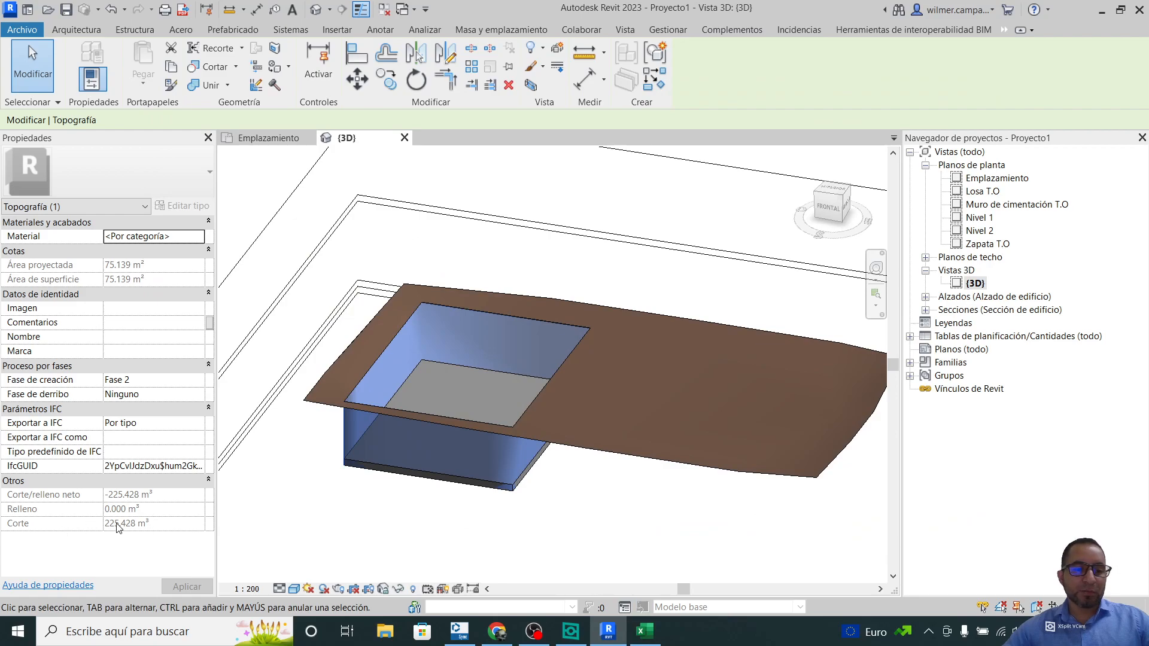
left_click(340, 506)
middle_click_drag(420, 520, 440, 360, "shift")
left_click(412, 279)
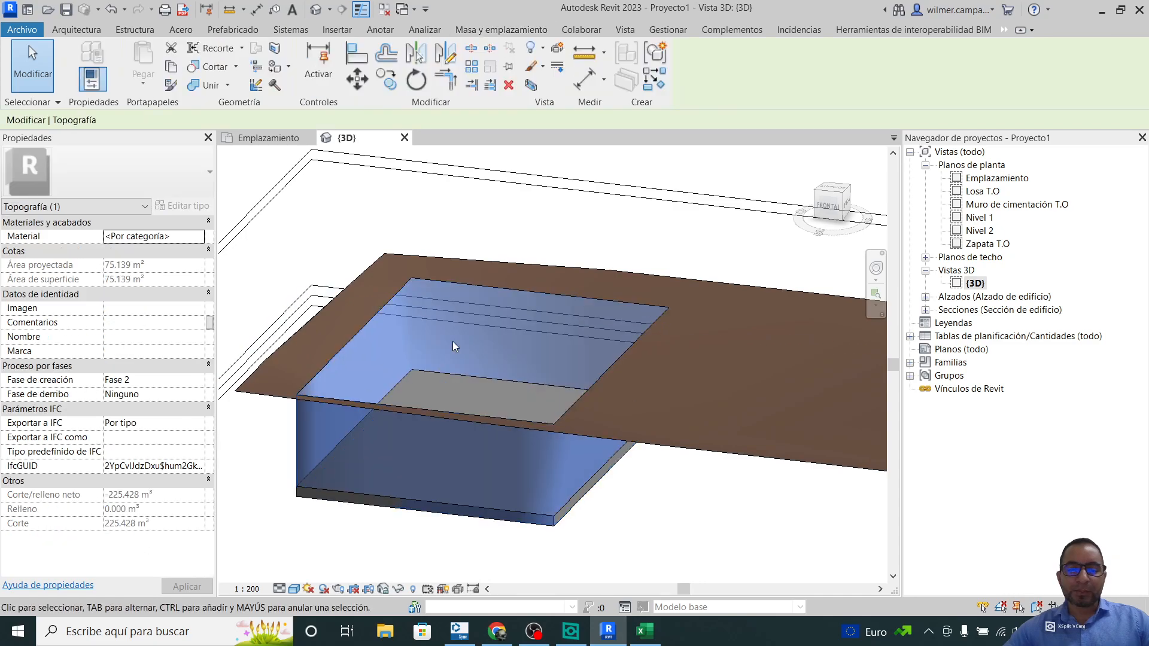
key("Escape")
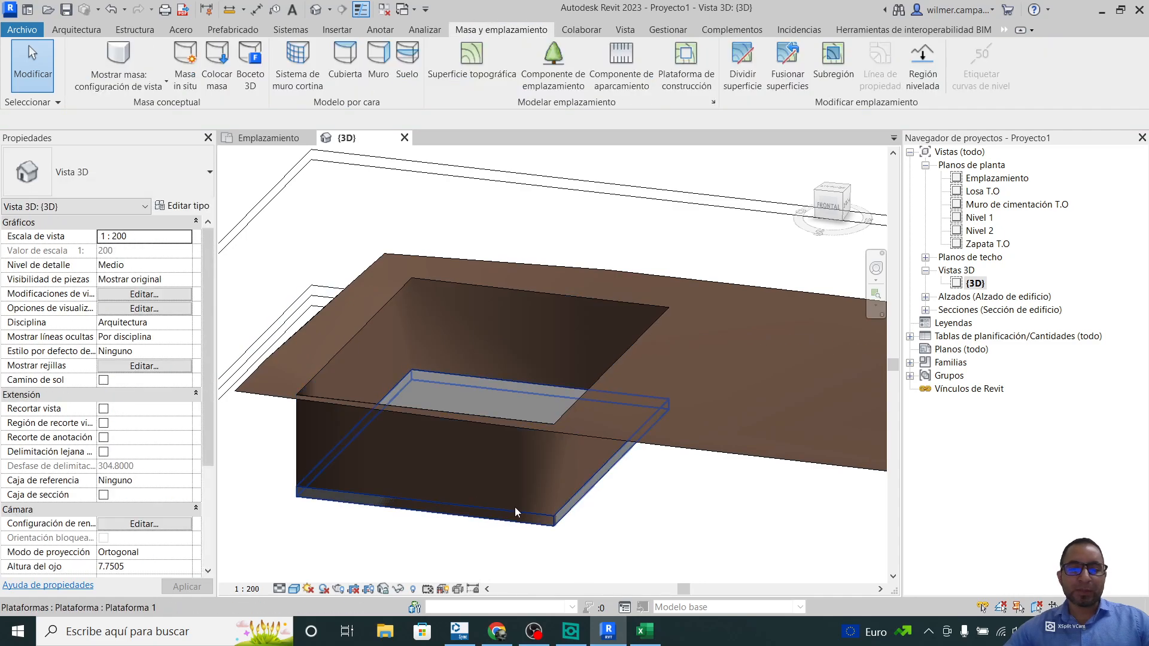
scroll(516, 508, "down", 3)
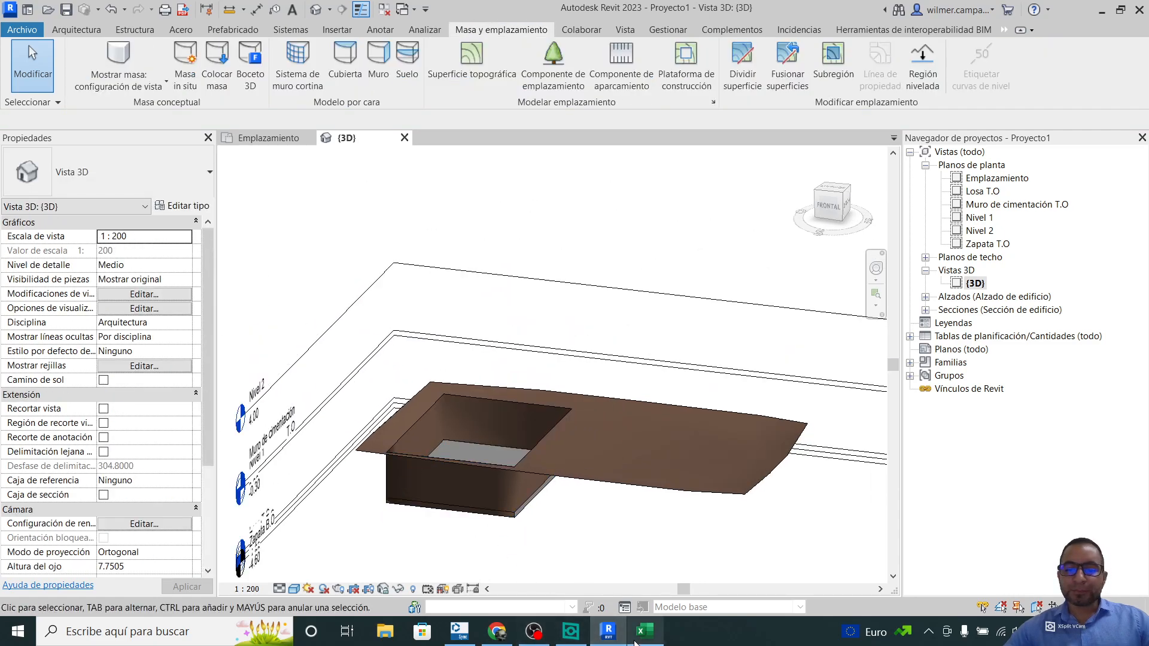
Bring up the Excel calculation again, minimise the unsaved workbook without closing it, and return to Revit's Emplazamiento plan
left_click(644, 631)
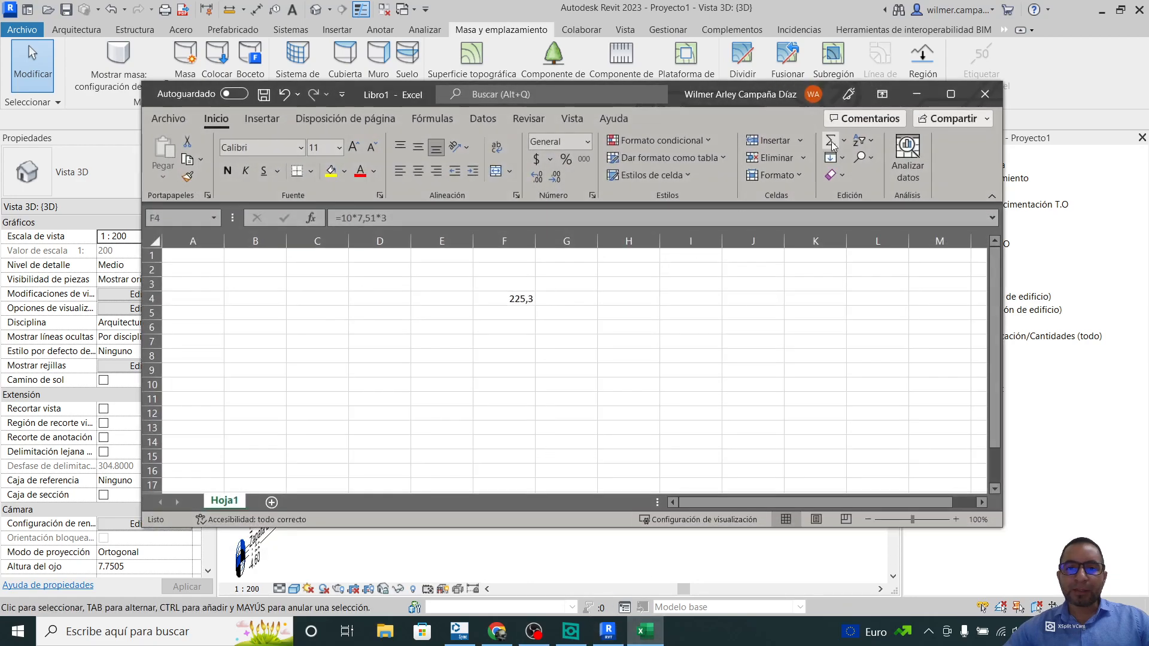
left_click(984, 94)
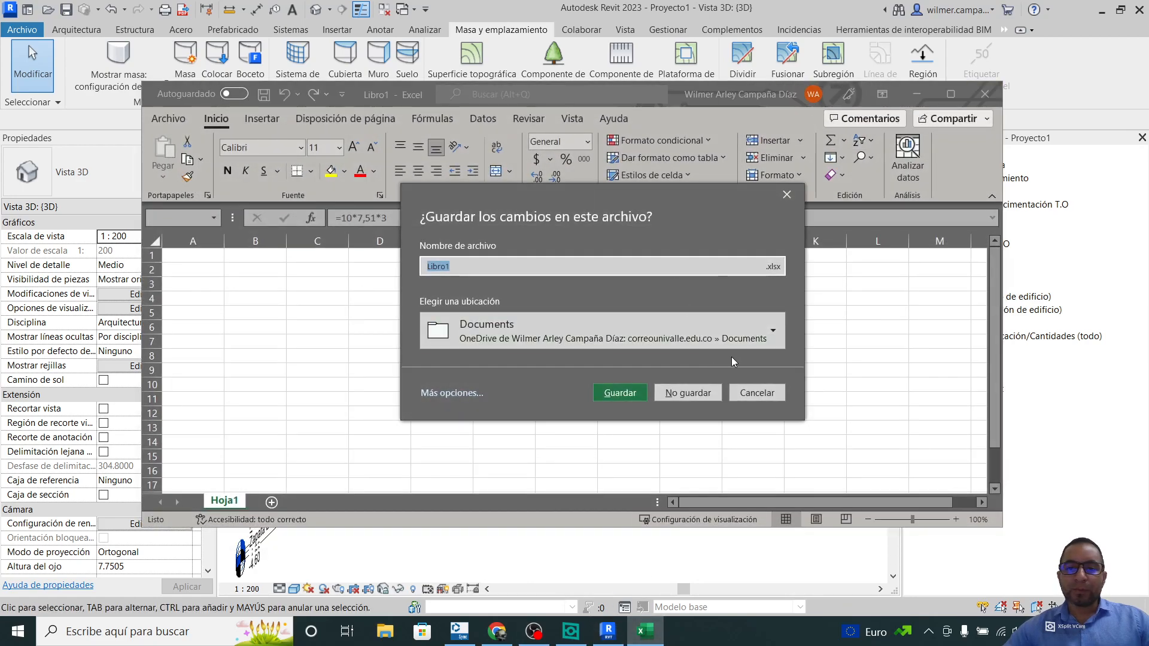
left_click(756, 392)
left_click(913, 96)
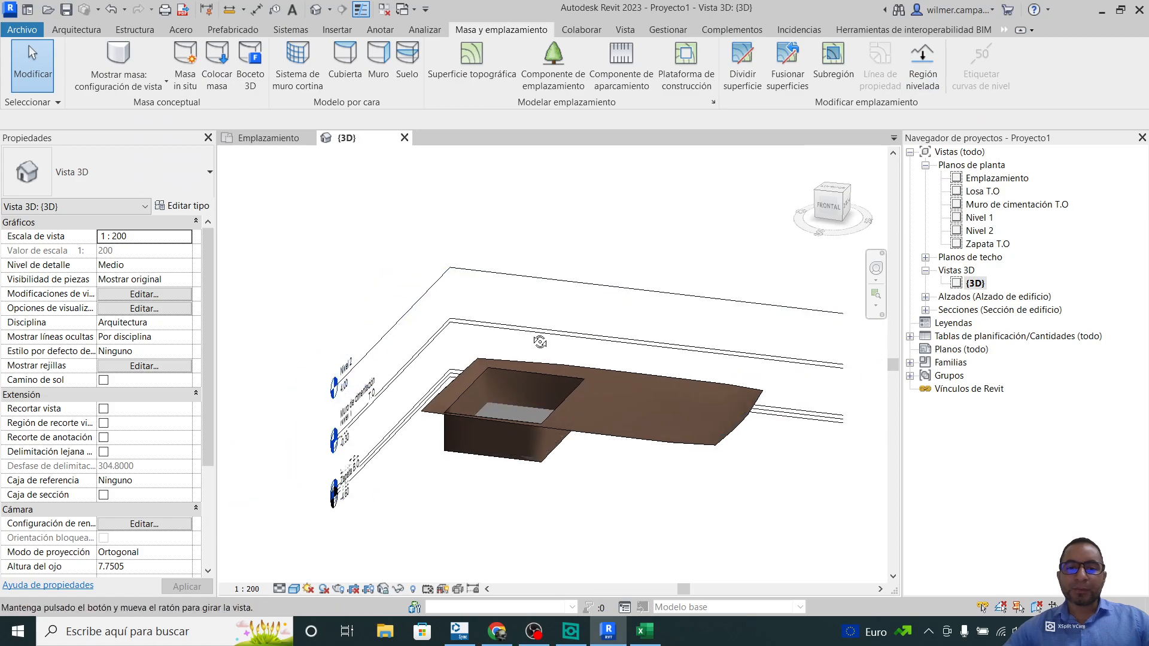
left_click(281, 141)
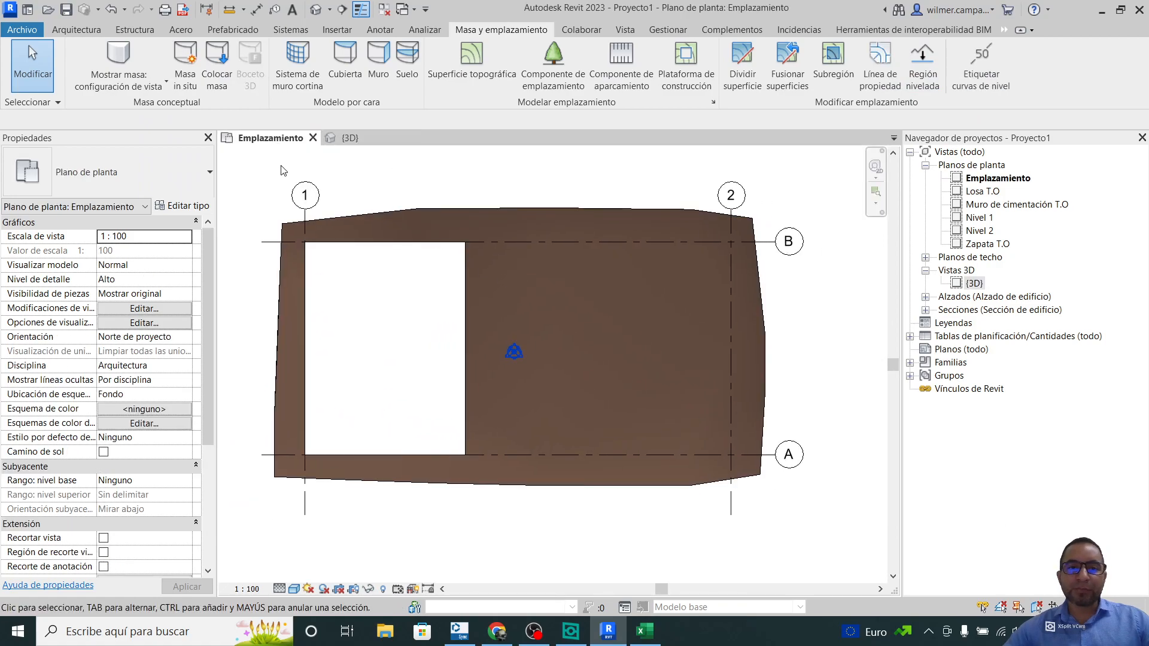
left_click(686, 66)
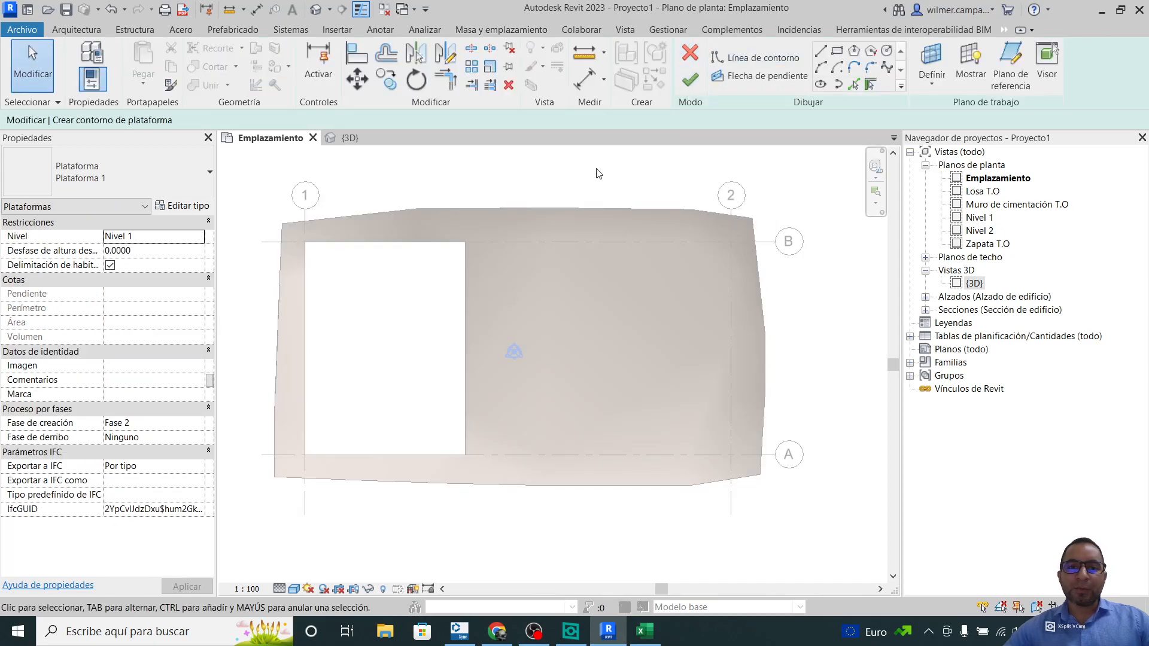
left_click(690, 53)
left_click(464, 274)
left_click(436, 256)
left_click(437, 246)
key("Escape")
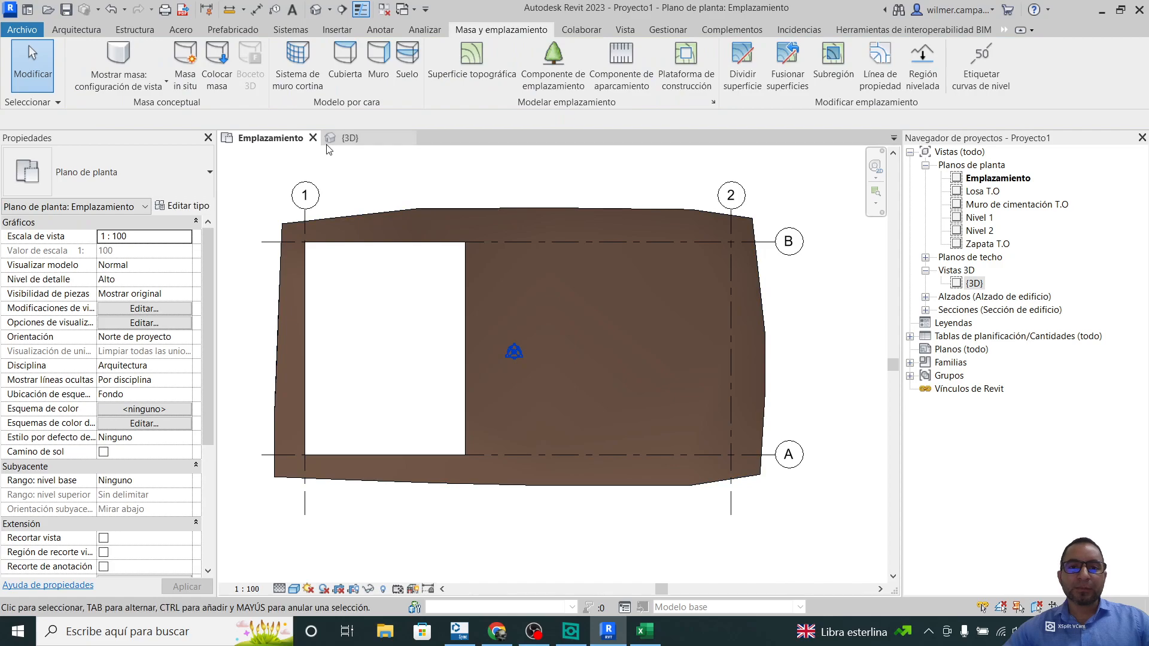
Create a rectangular building pad of about 67 m² beside the existing lowered pad, spanning from grid B to grid A
left_click(344, 138)
left_click(519, 382)
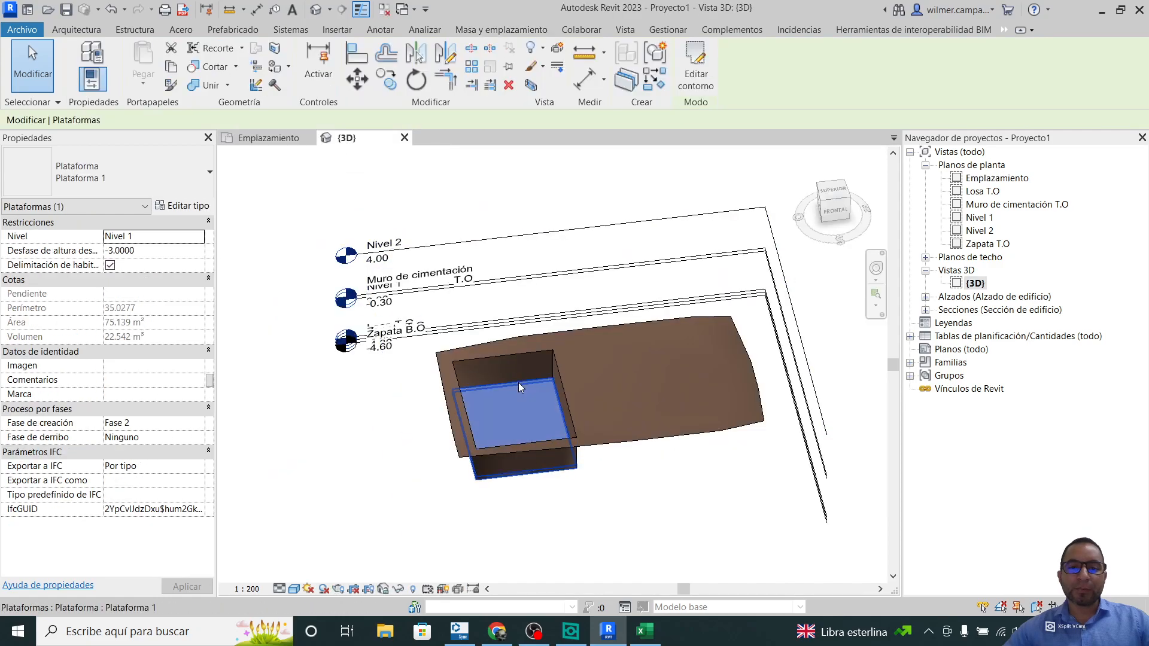
left_click(242, 142)
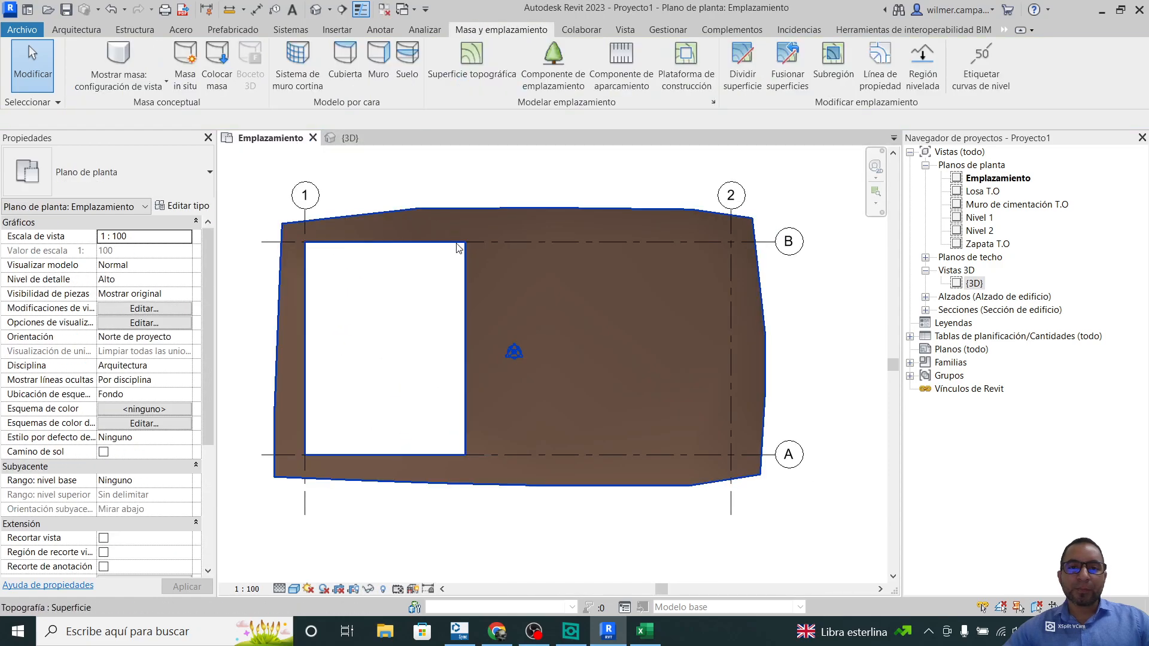
left_click(688, 66)
left_click(836, 51)
left_click(464, 241)
key("Escape")
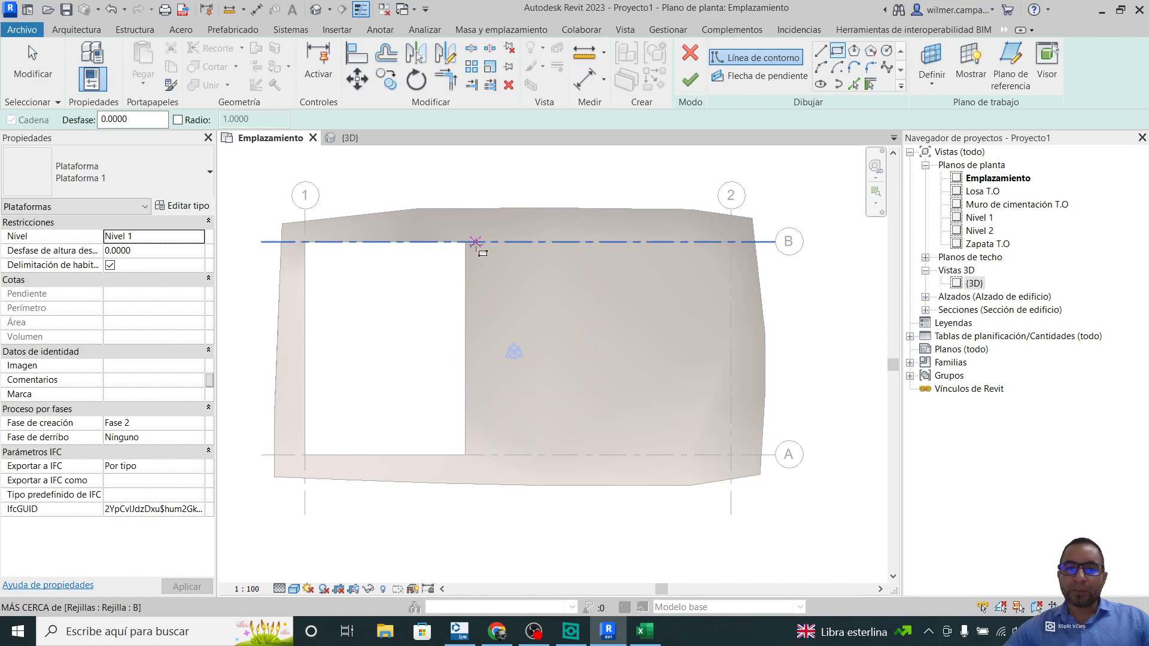
left_click(465, 242)
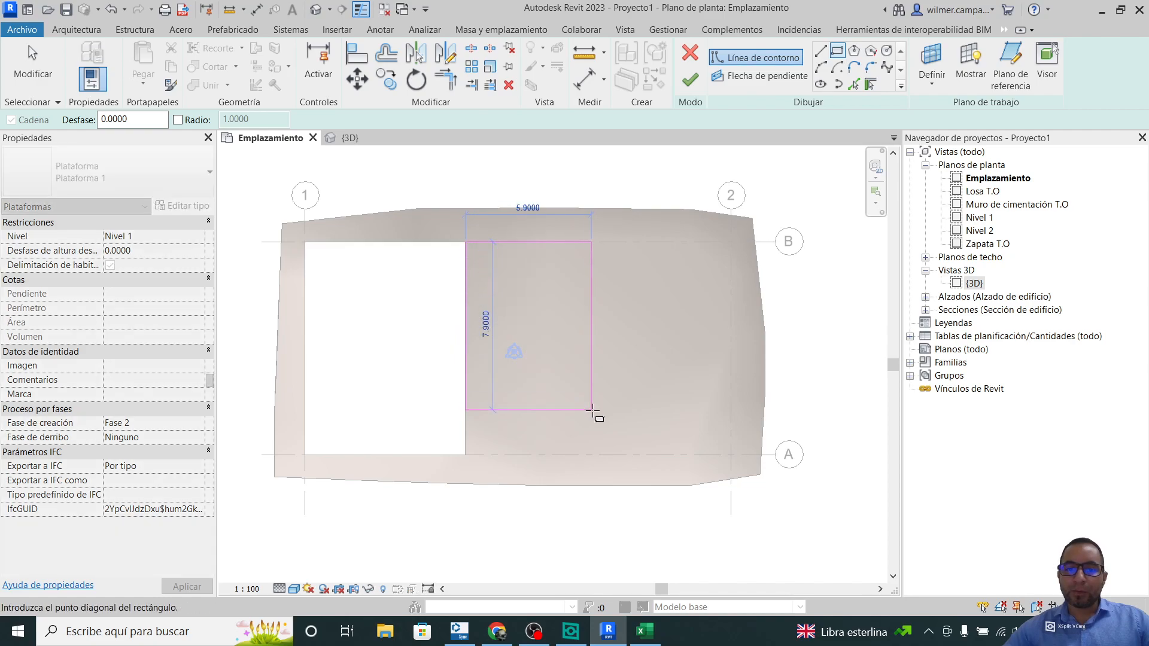
left_click(609, 455)
left_click(690, 80)
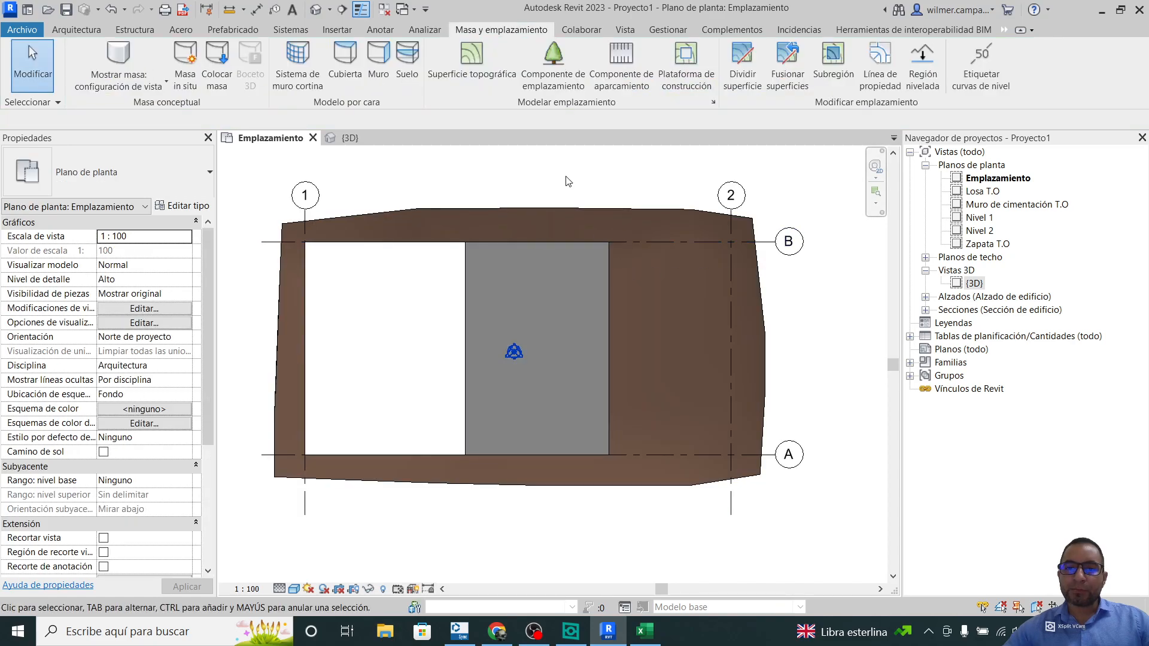
Copy the new pad so that the duplicate adjoins its edge on the grid 2 side
left_click(608, 260)
left_click(386, 79)
left_click(463, 242)
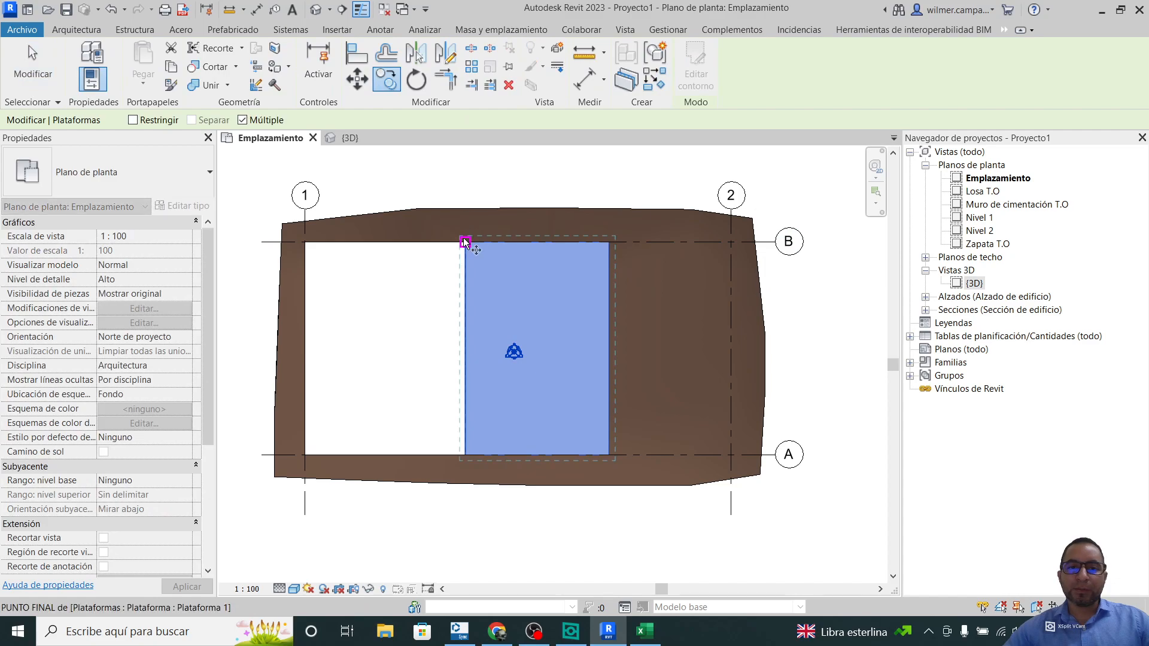
left_click(608, 242)
key("Escape")
key("Escape")
Edit the copied pad's boundary so that its outer edge lies on grid 2
left_click(748, 265)
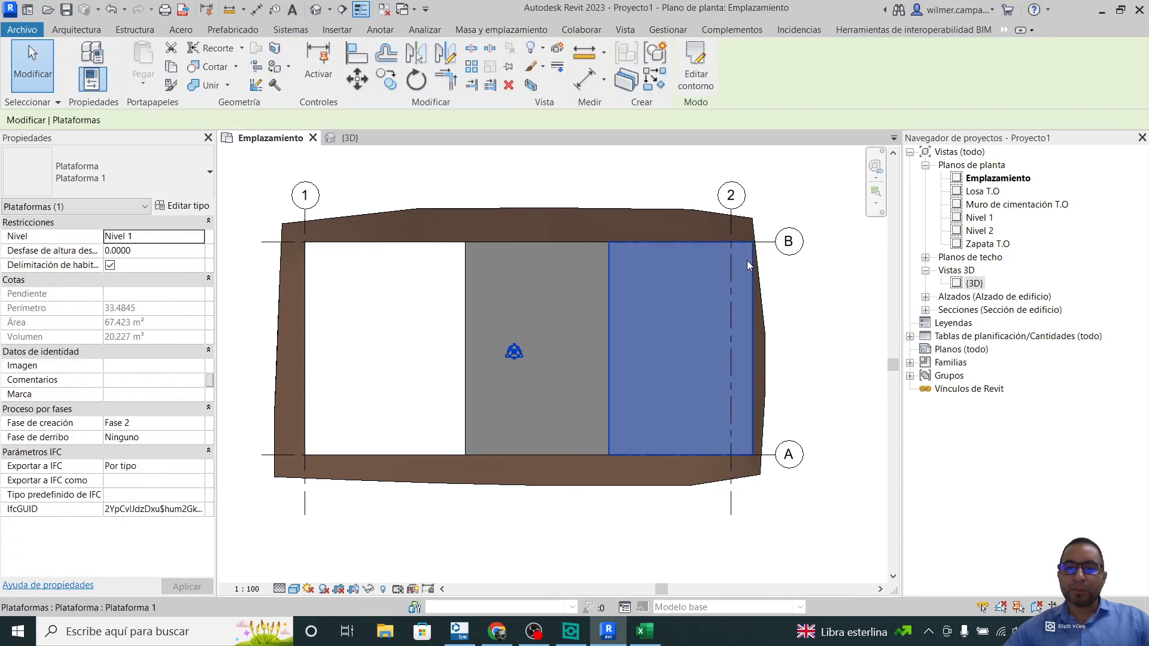
double_click(749, 262)
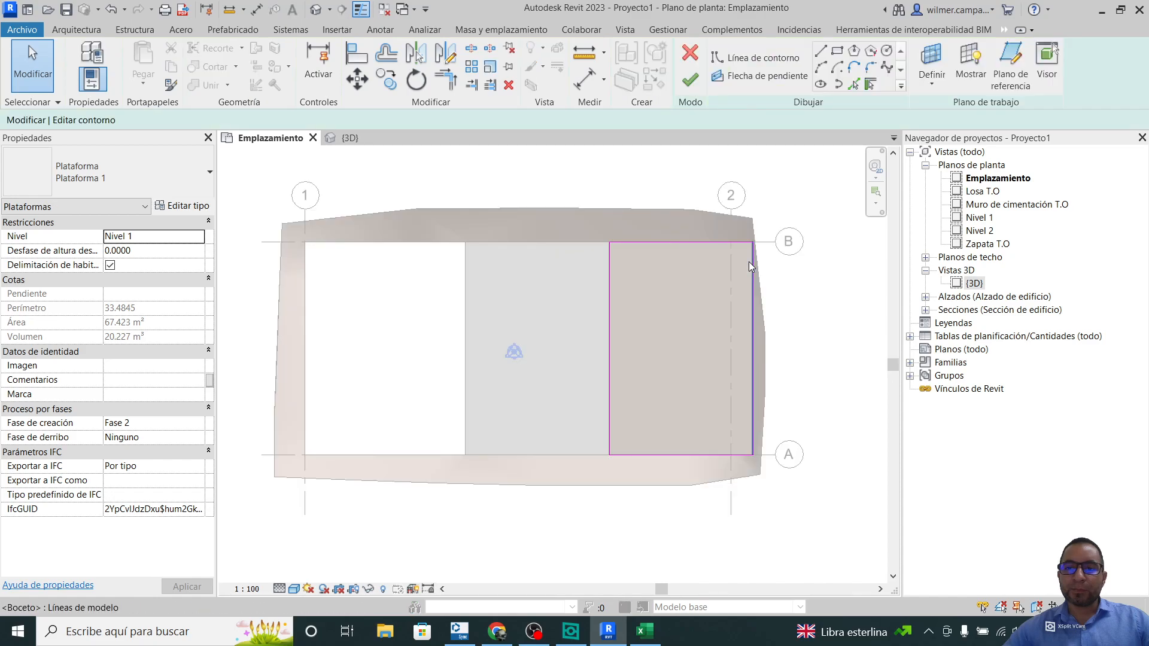
left_click(750, 283)
left_click_drag(750, 283, 730, 285)
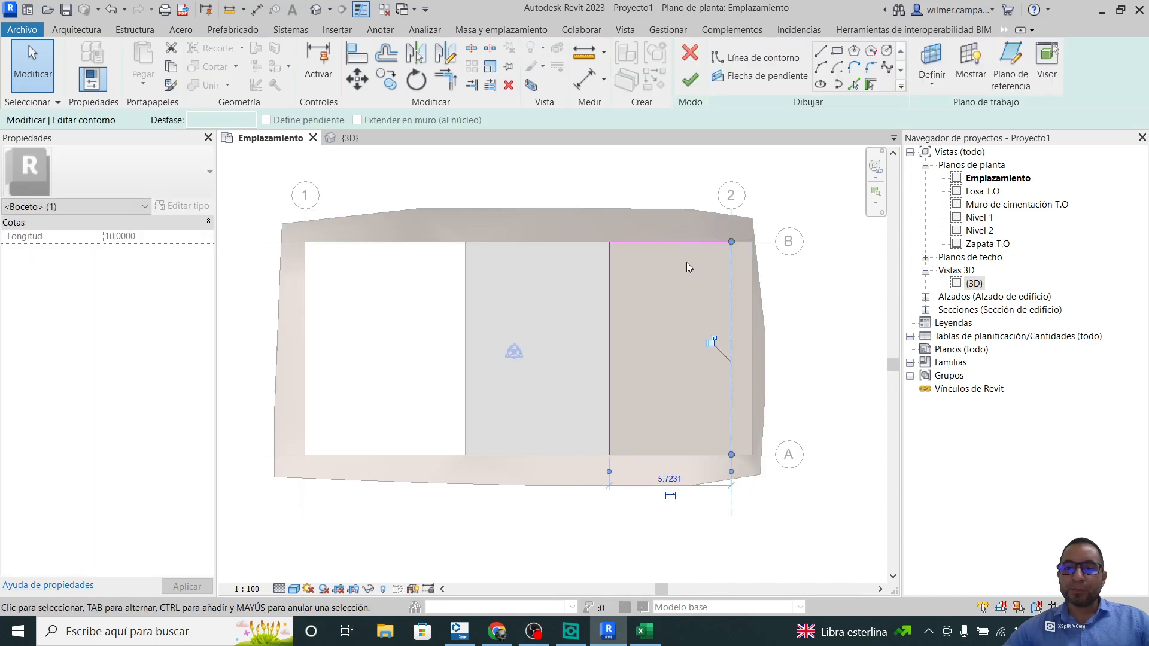
left_click(689, 87)
key("Escape")
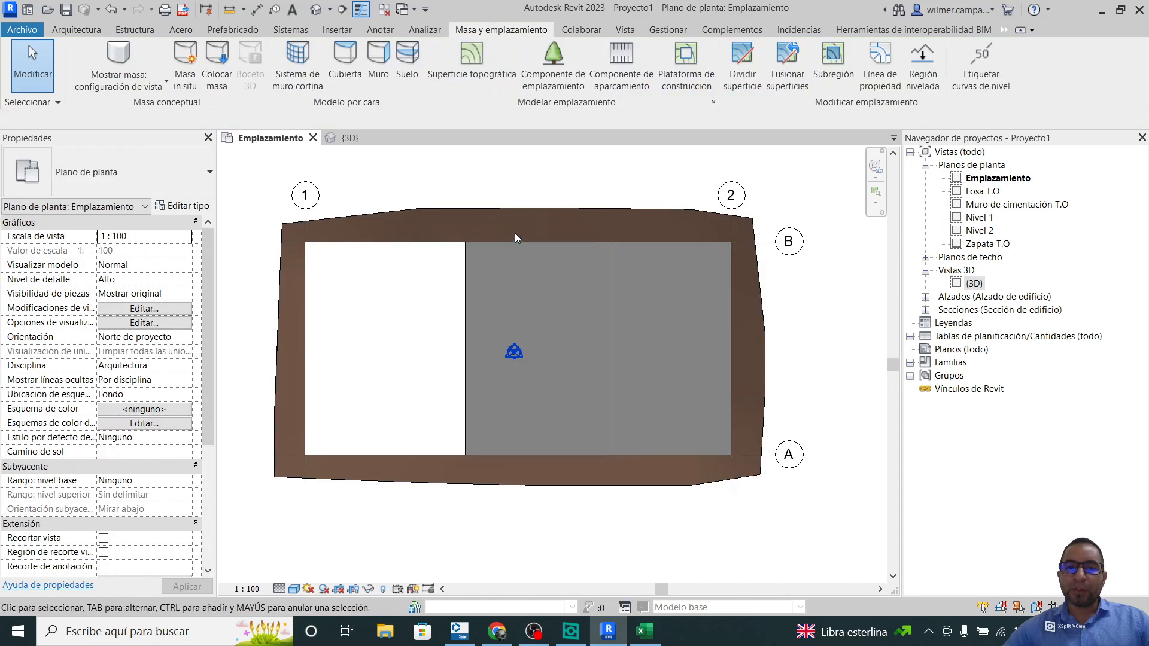
In the 3D view, set the middle pad's height offset from Nivel 1 to -2
left_click(350, 138)
middle_click_drag(616, 419, 601, 407, "shift")
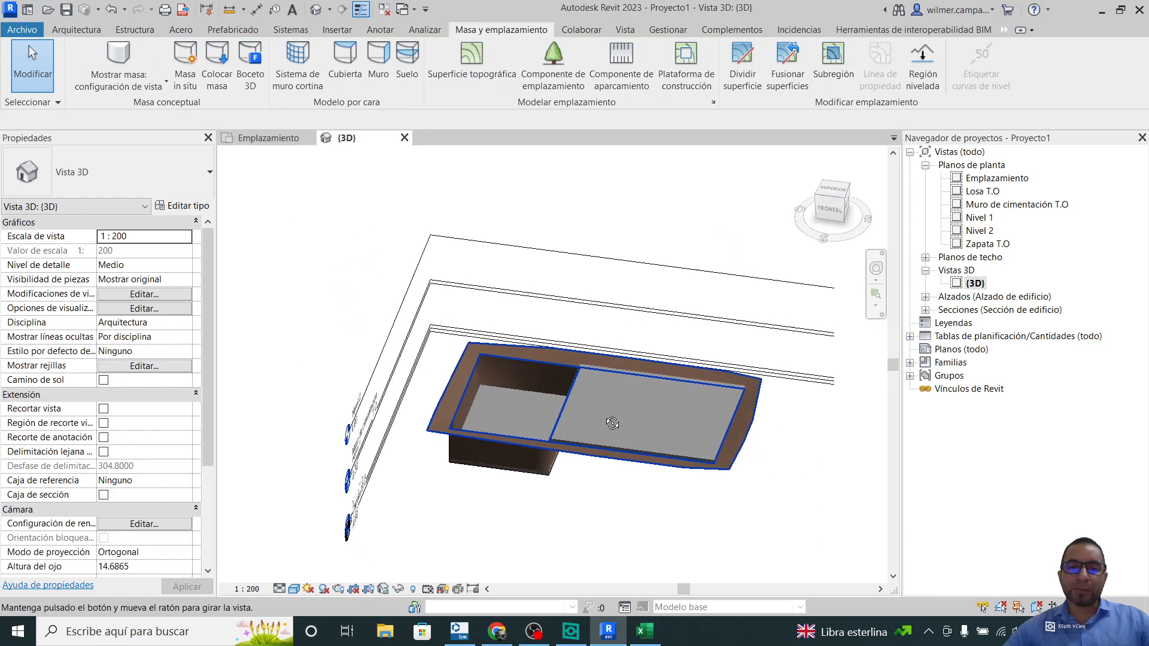
scroll(590, 397, "up", 2)
left_click(561, 395)
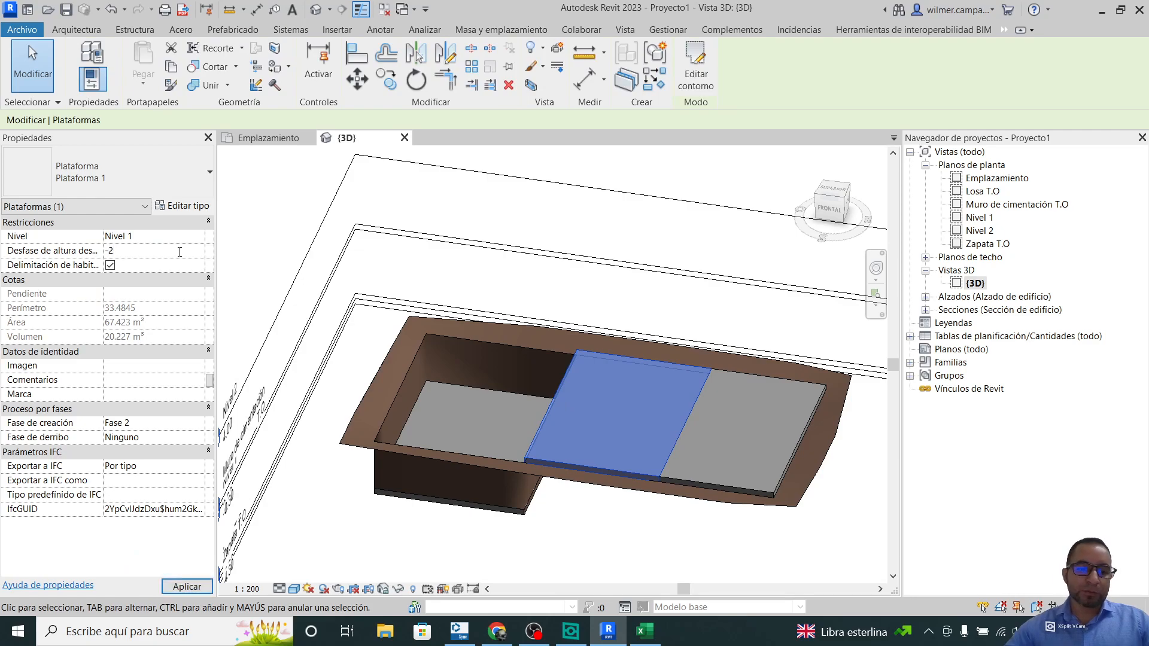
type("-2")
left_click(183, 586)
key("Escape")
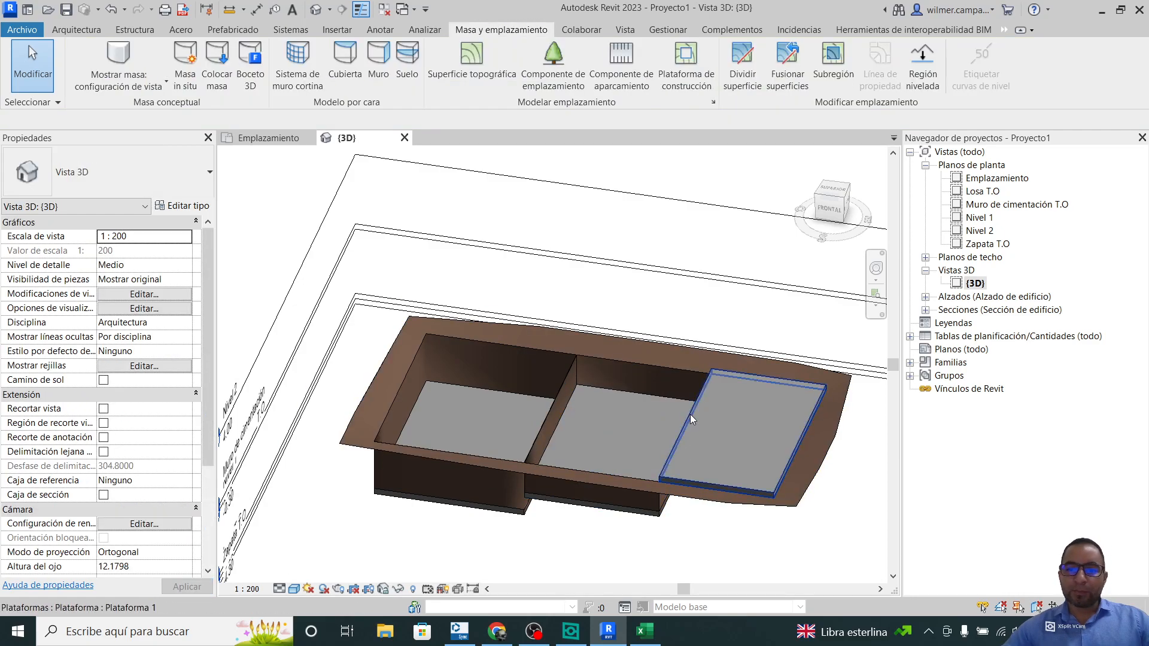
Set the height offset of the pad beside grid 2 to -1
left_click(691, 414)
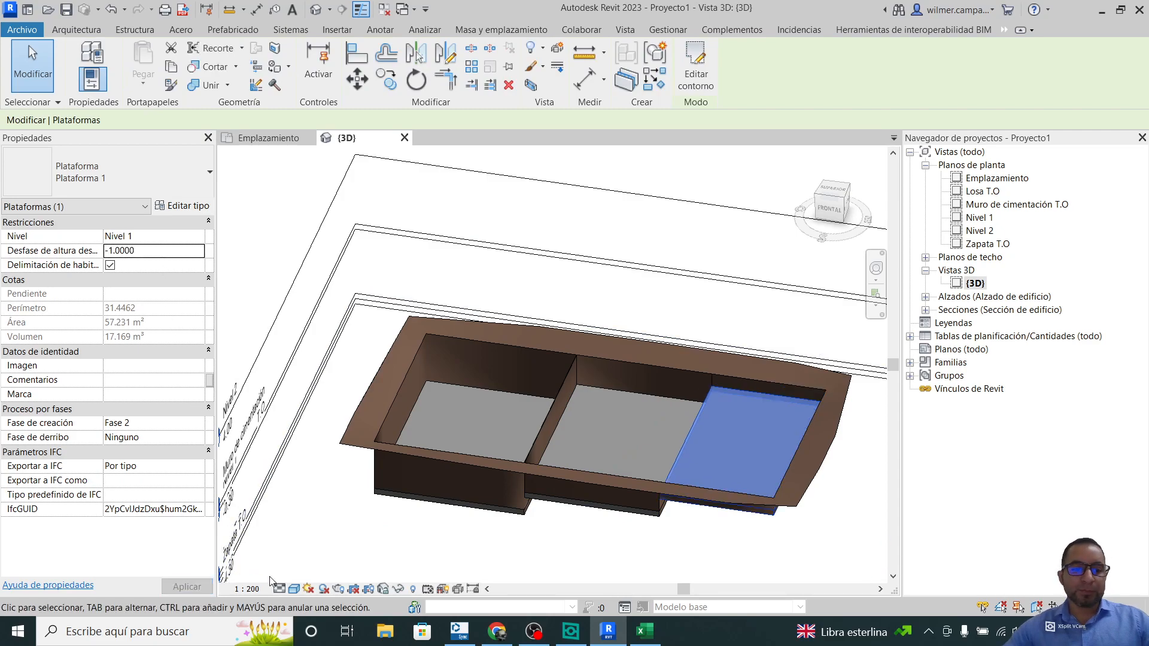
key("Escape")
middle_click_drag(585, 440, 553, 292, "shift")
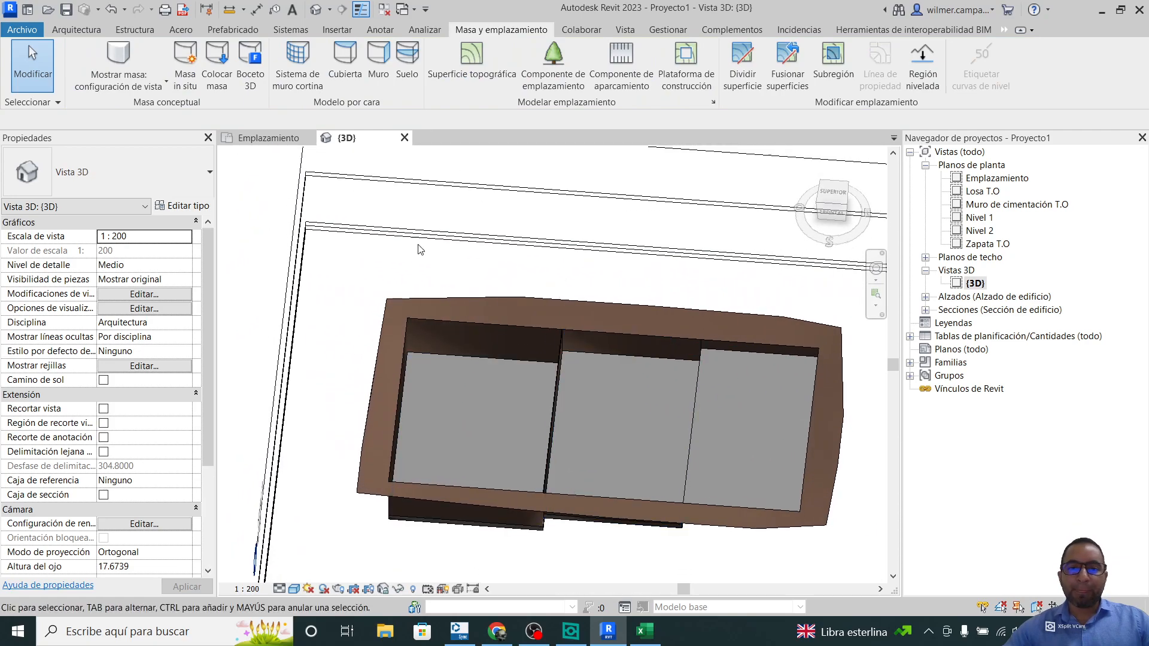
In the Emplazamiento plan's view range, set the bottom and view depth offsets to -3 from the level below
key("ctrl+Tab")
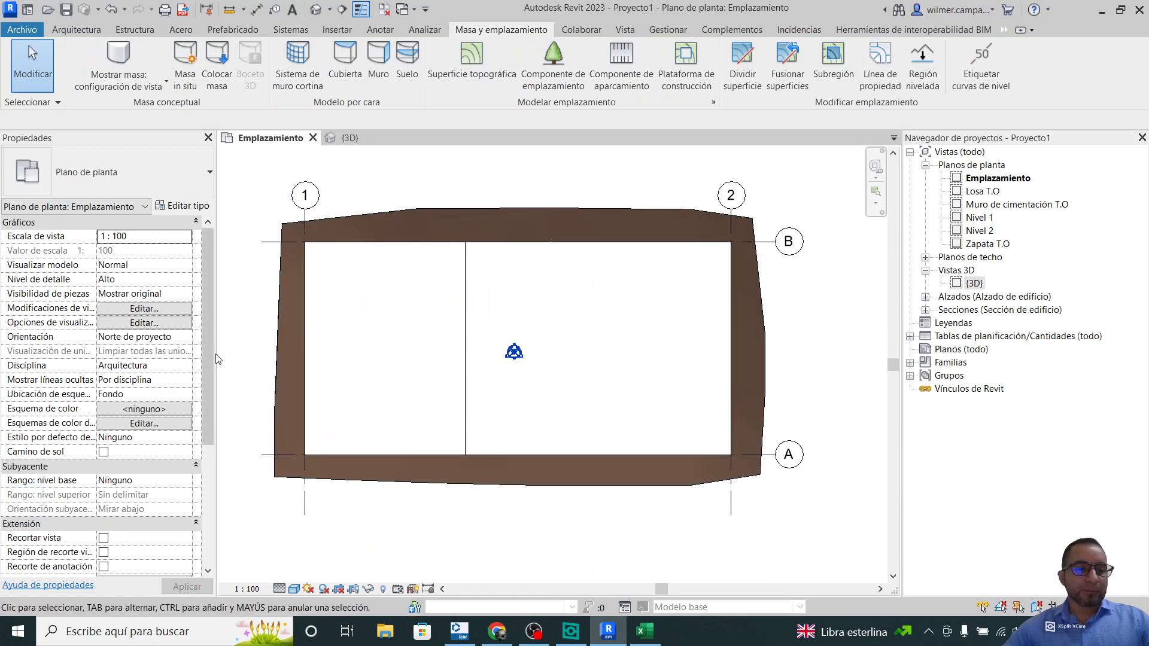
scroll(331, 323, "down", 2)
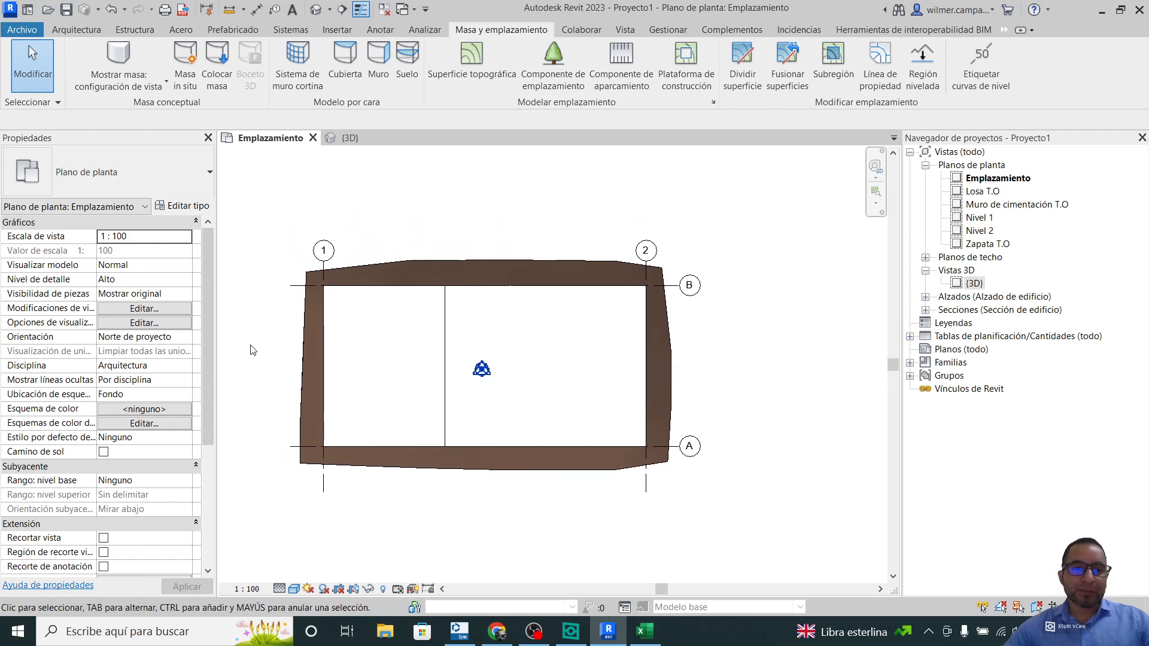
scroll(255, 350, "up", 2)
scroll(134, 409, "down", 5)
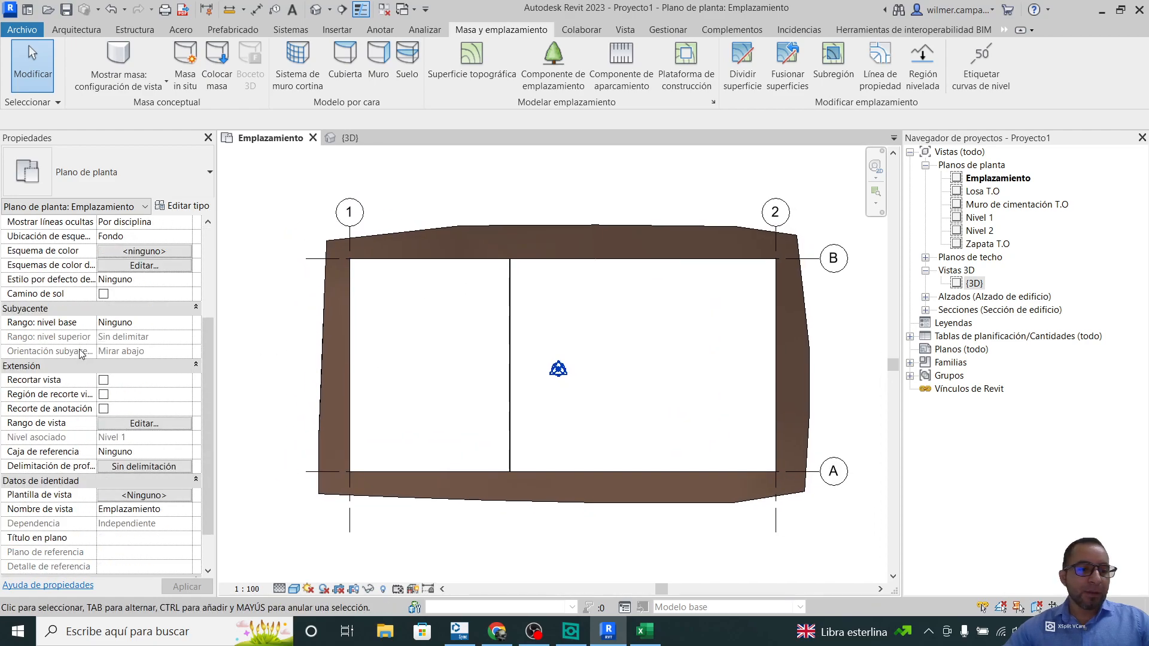
left_click(127, 367)
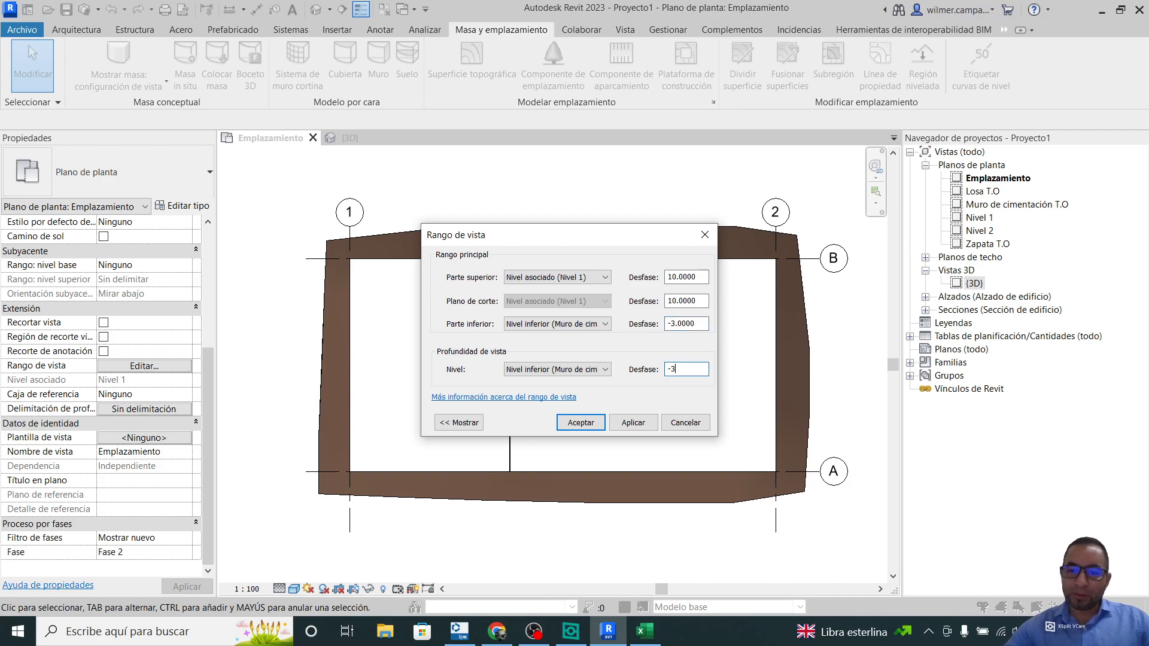
left_click(644, 425)
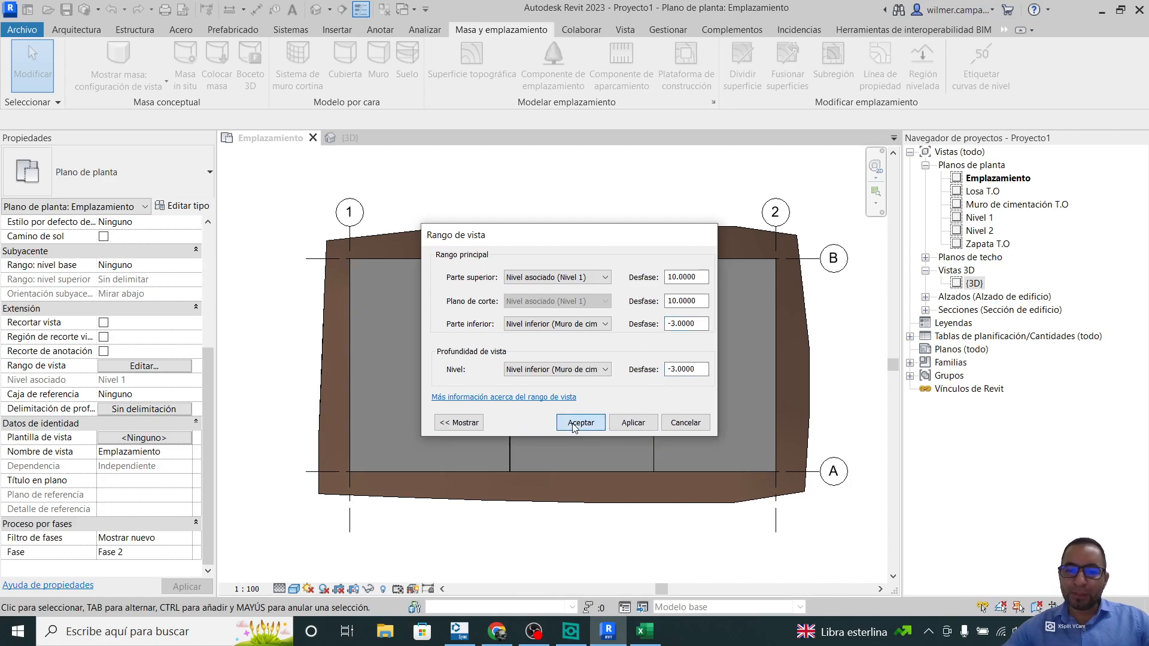
left_click(579, 423)
Check the cut volume of the topography under the middle pad and inspect its shared edge with the deepest pad
scroll(587, 384, "up", 2)
left_click(565, 222)
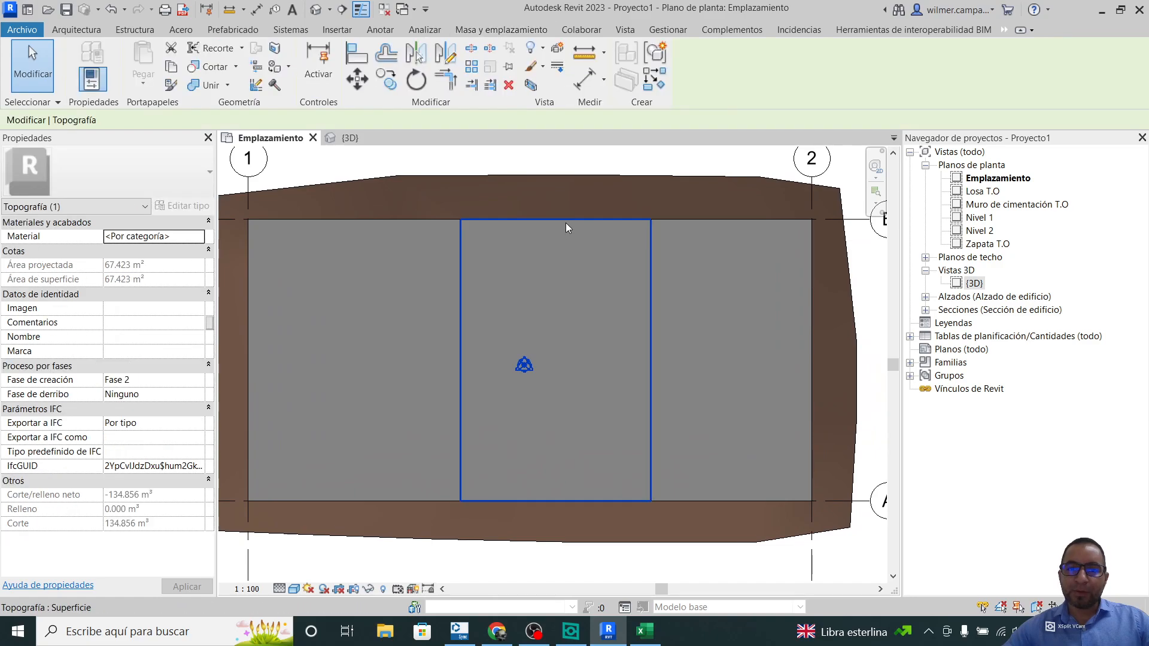
key("Escape")
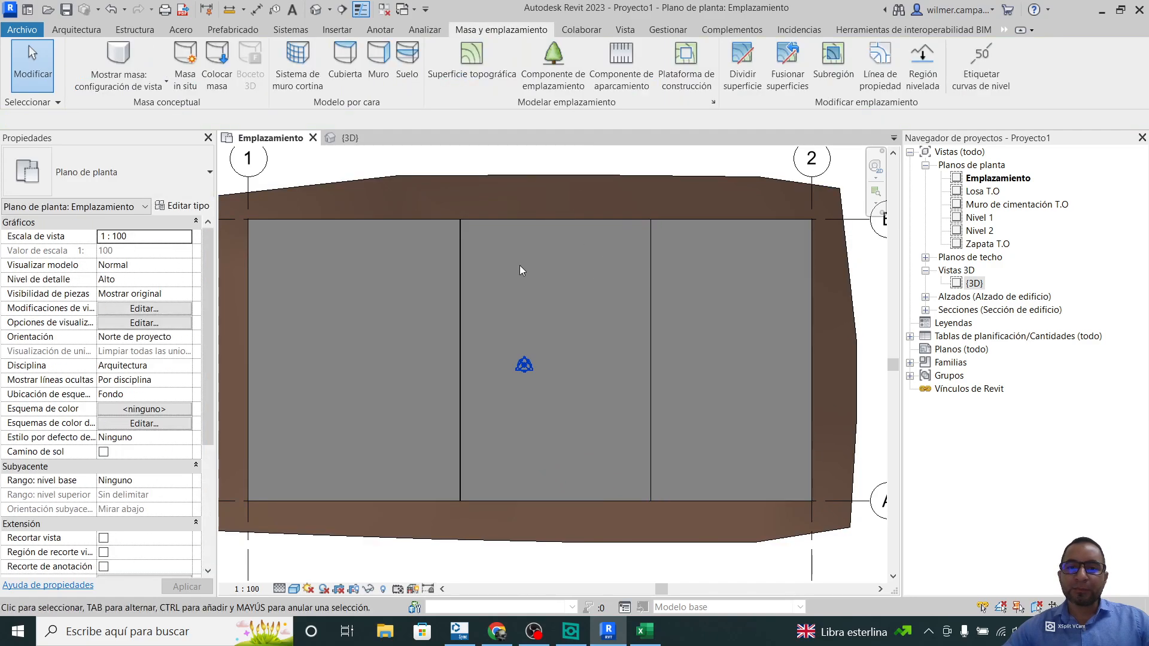
left_click(466, 265)
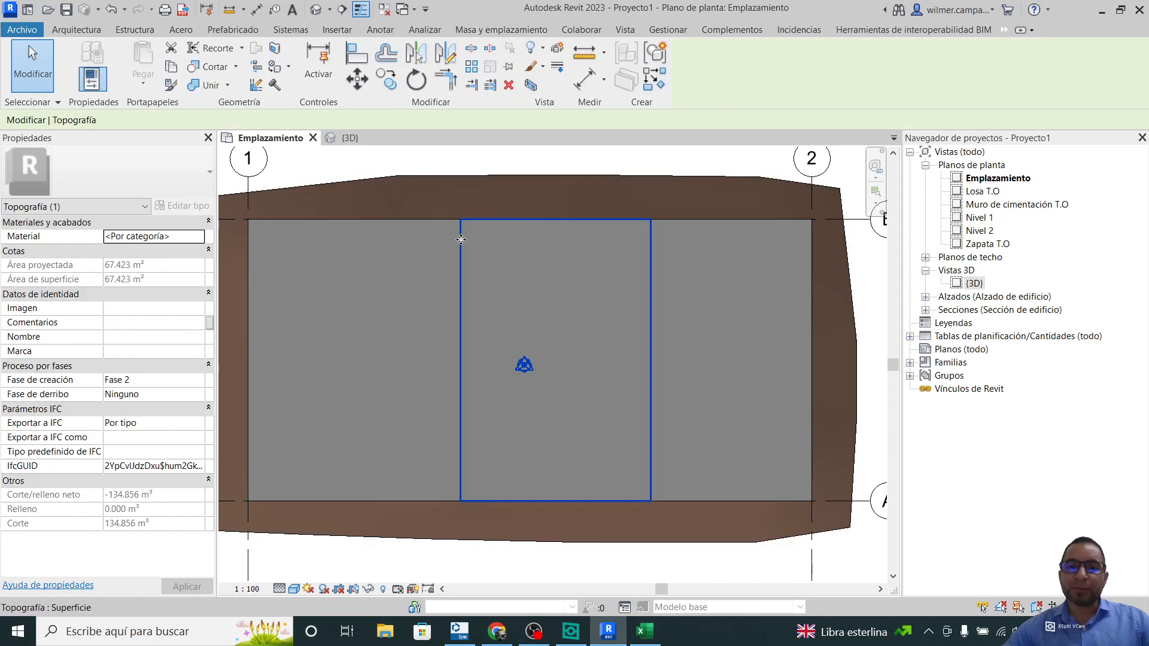
left_click(481, 270)
left_click(460, 267)
Edit the middle pad's boundary, aligning its edge with the deepest pad's edge to close the gap between them
left_click(359, 137)
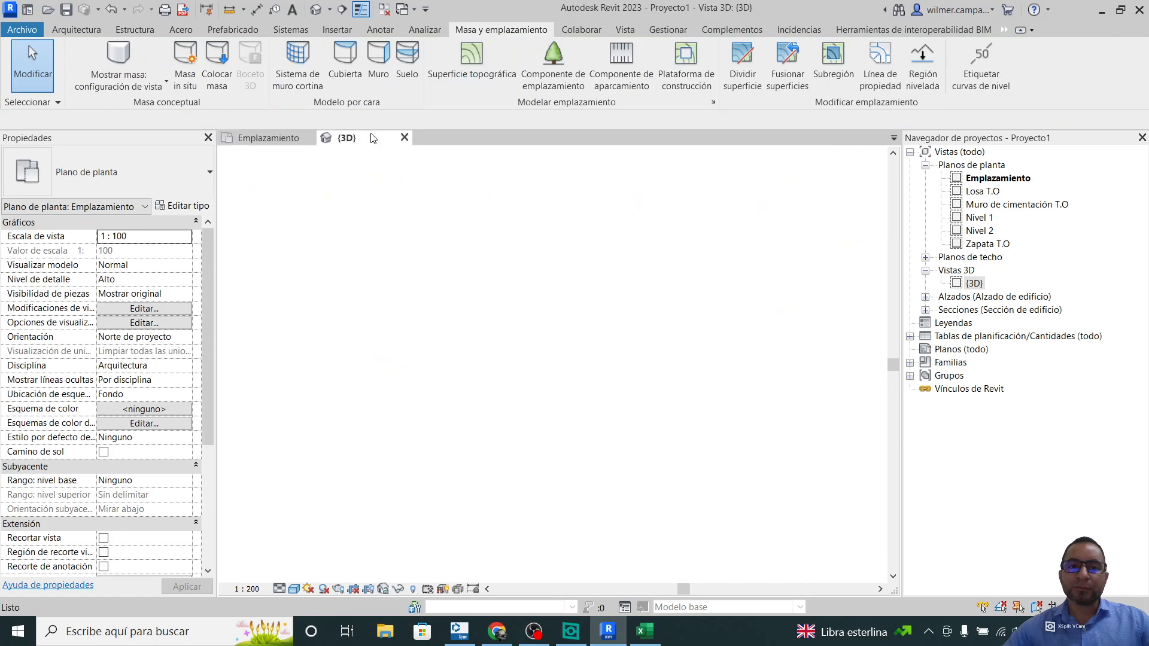
left_click(562, 397)
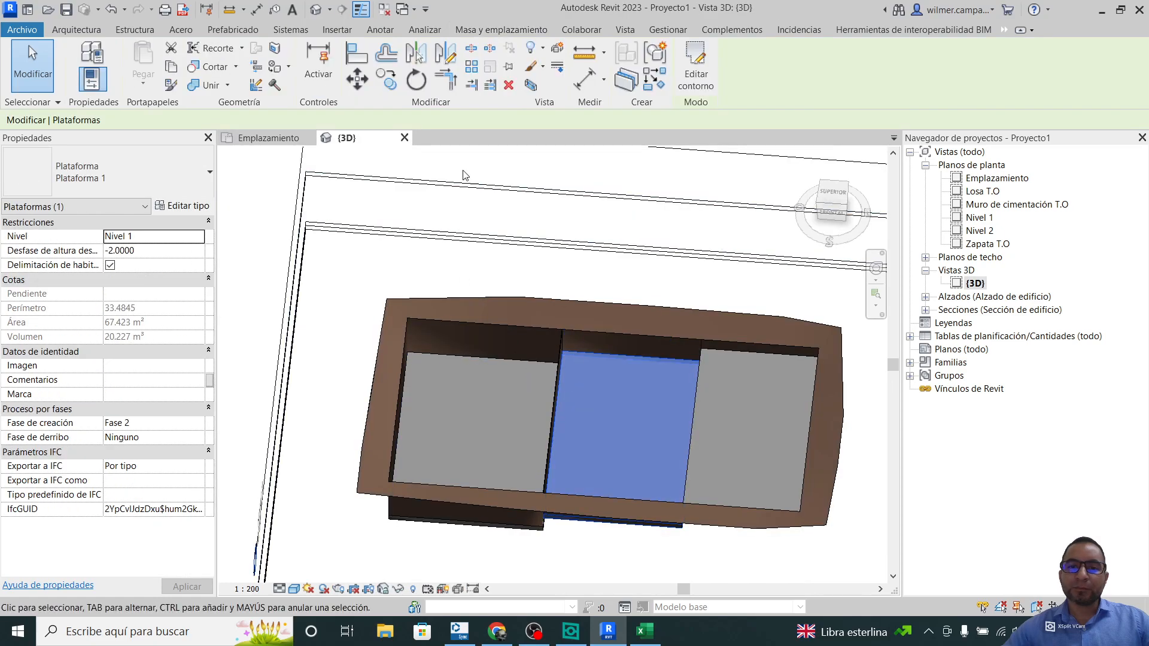
left_click(278, 137)
left_click(695, 67)
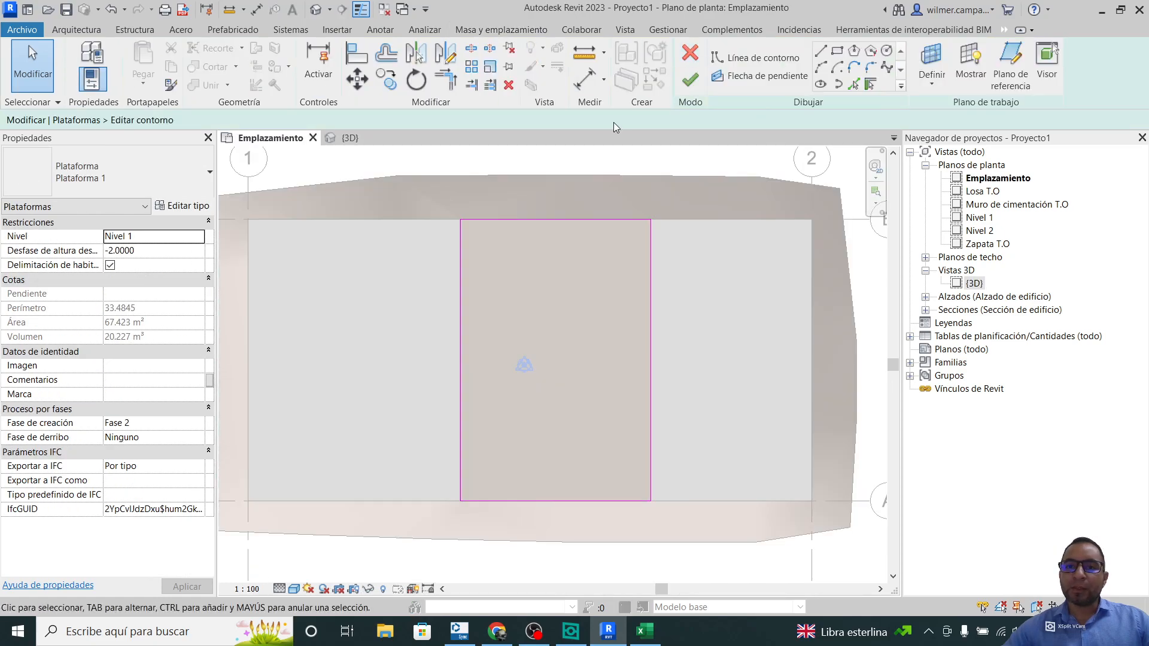
scroll(444, 259, "up", 5)
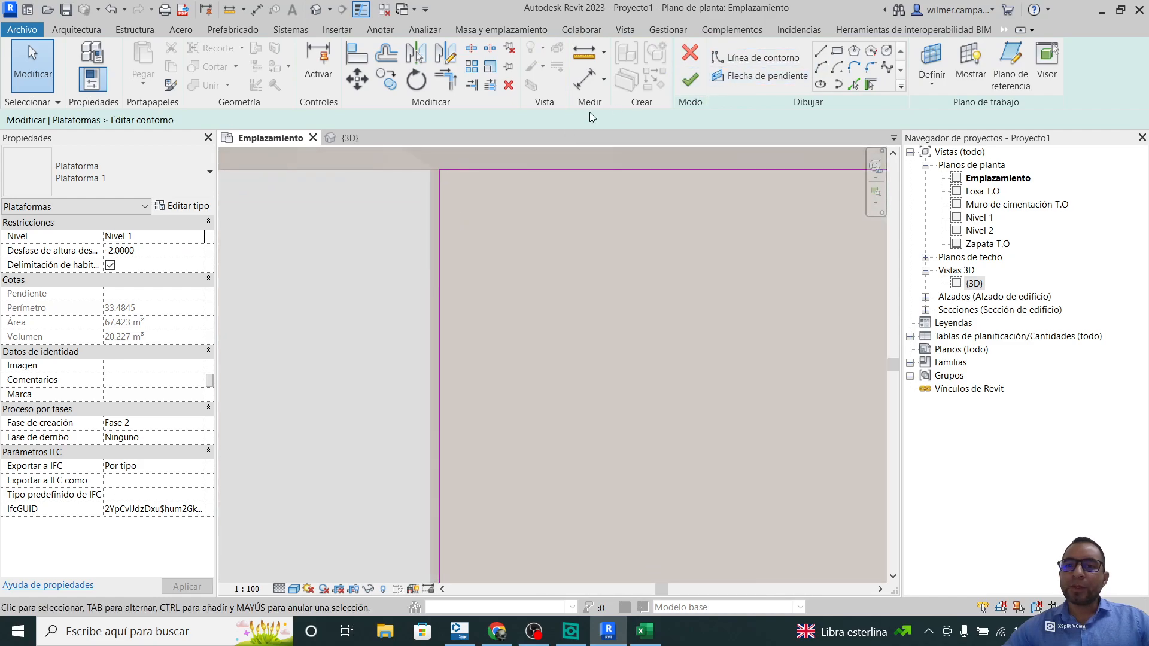
left_click(362, 60)
left_click(429, 205)
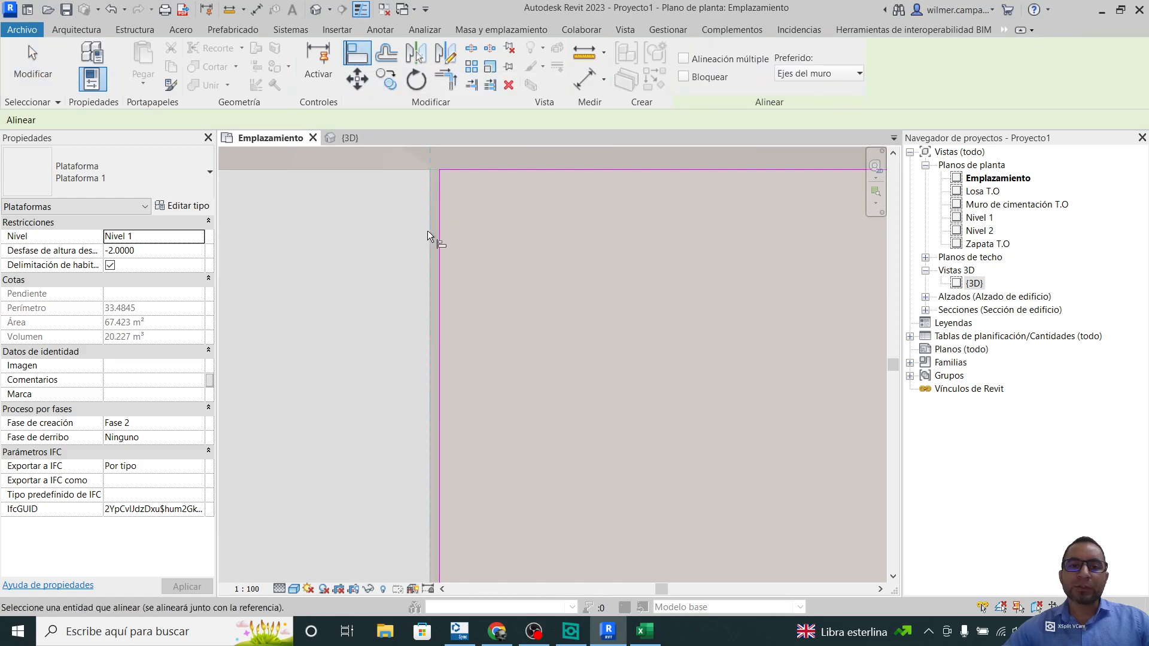
left_click(440, 228)
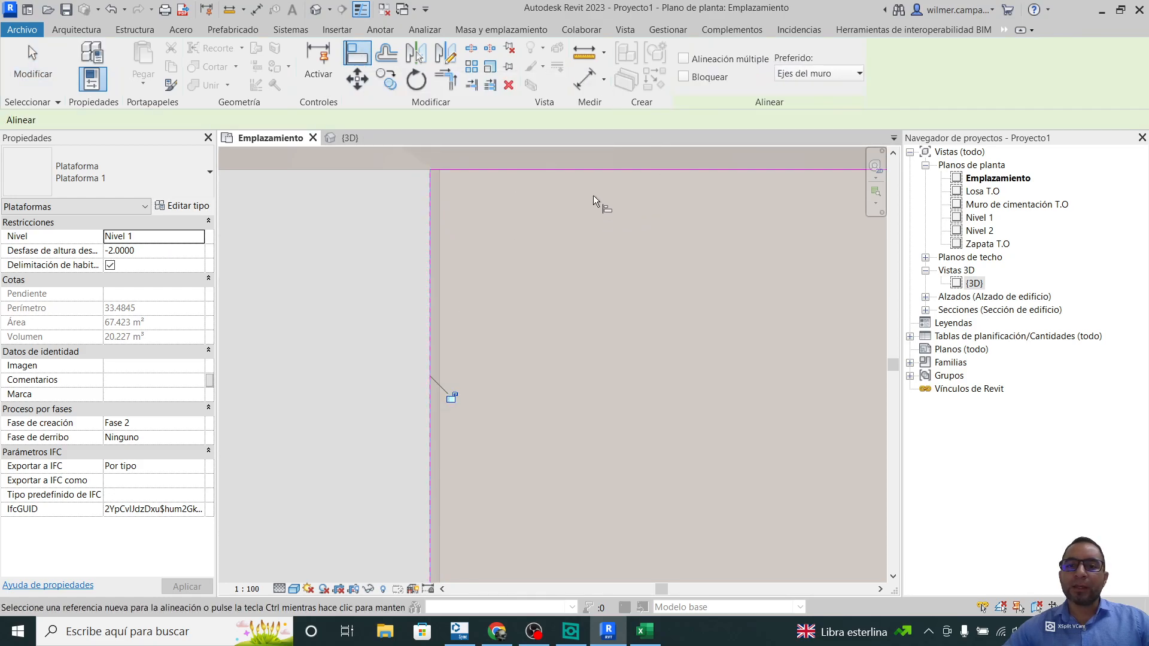
scroll(515, 196, "down", 1)
key("Escape")
key("Escape")
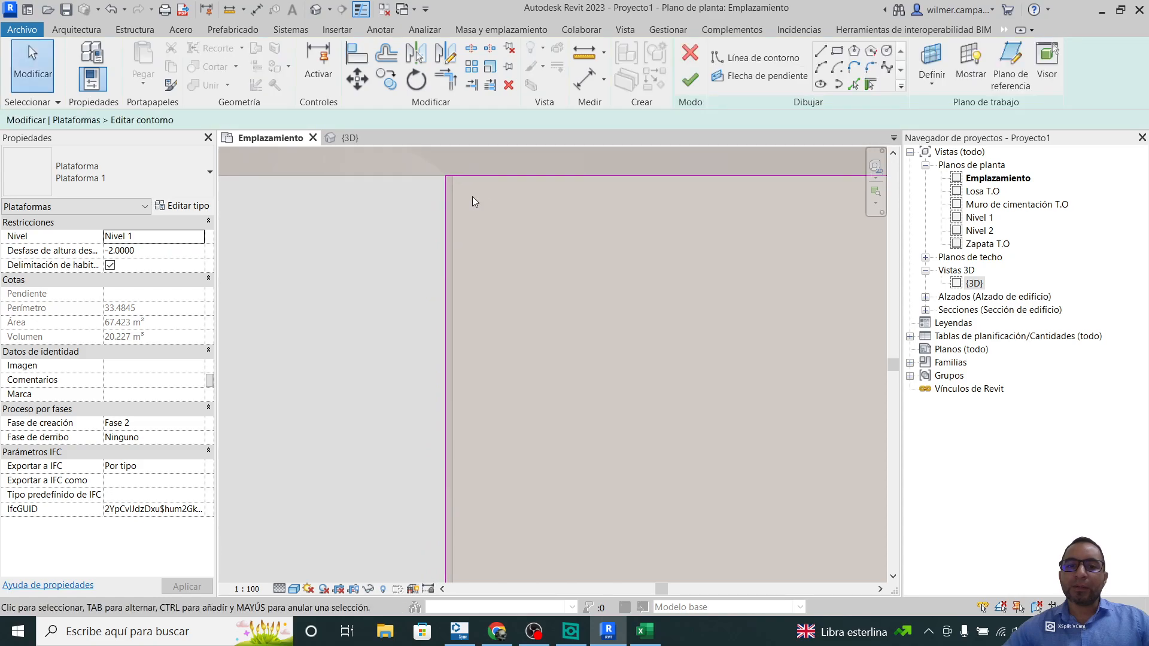
left_click(688, 80)
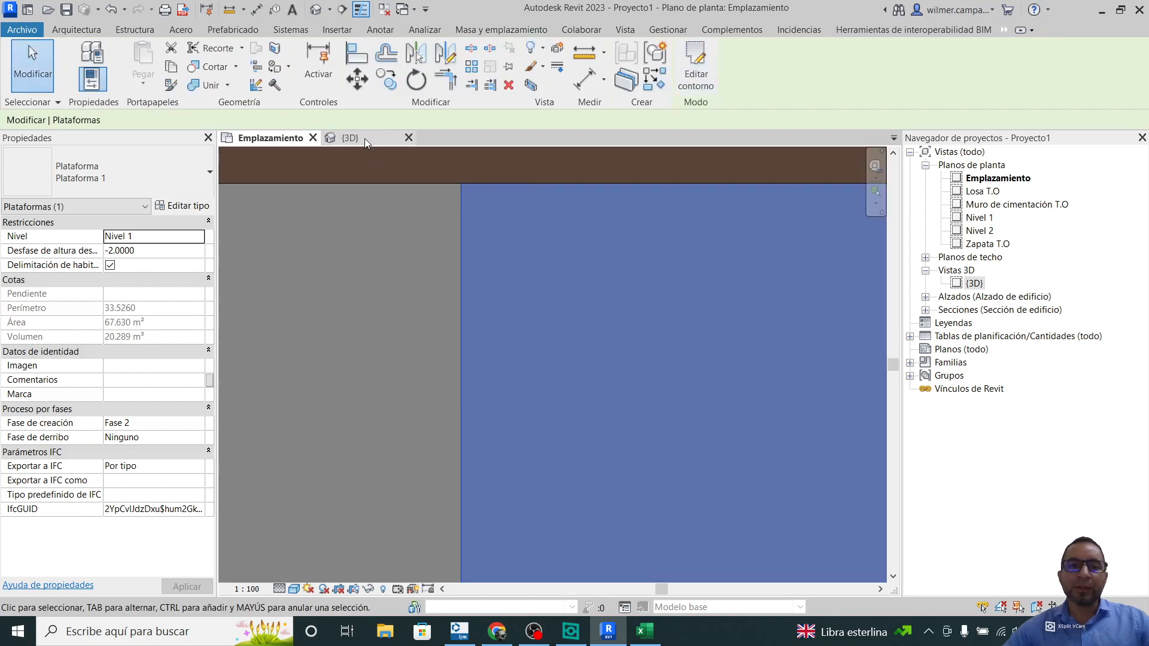
In the 3D view, check the cut volumes of the topography under the middle pad and the pad beside grid 2
left_click(350, 139)
left_click(601, 472)
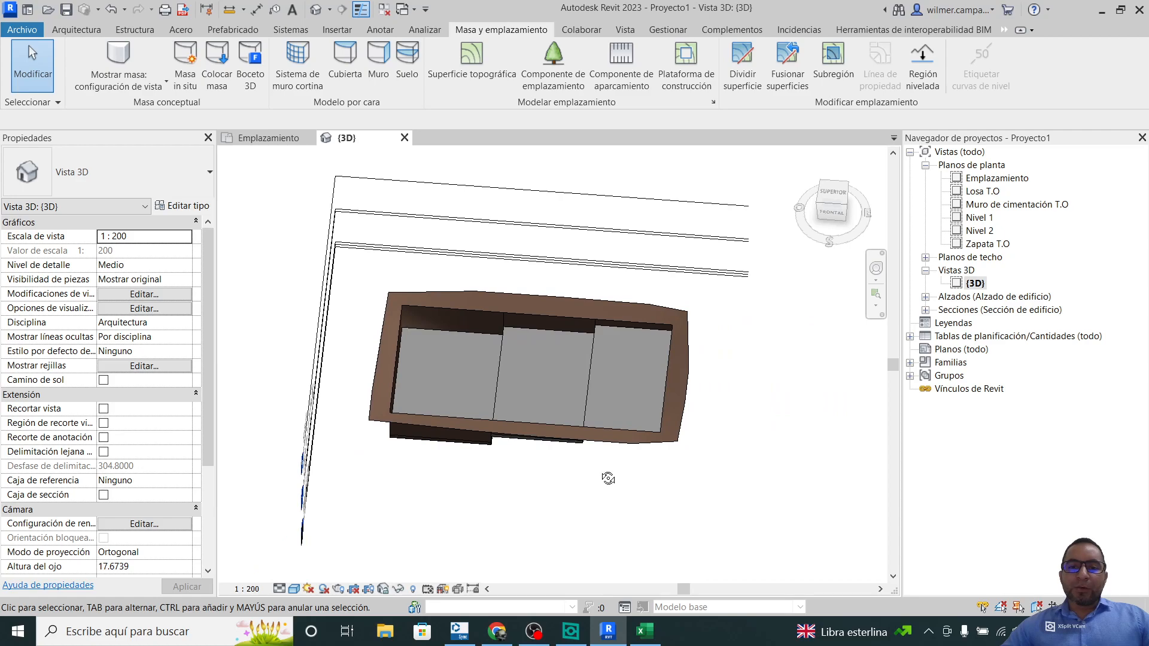
middle_click_drag(601, 472, 608, 348, "shift")
scroll(609, 344, "up", 2)
middle_click_drag(600, 407, 548, 382, "shift")
left_click(549, 359)
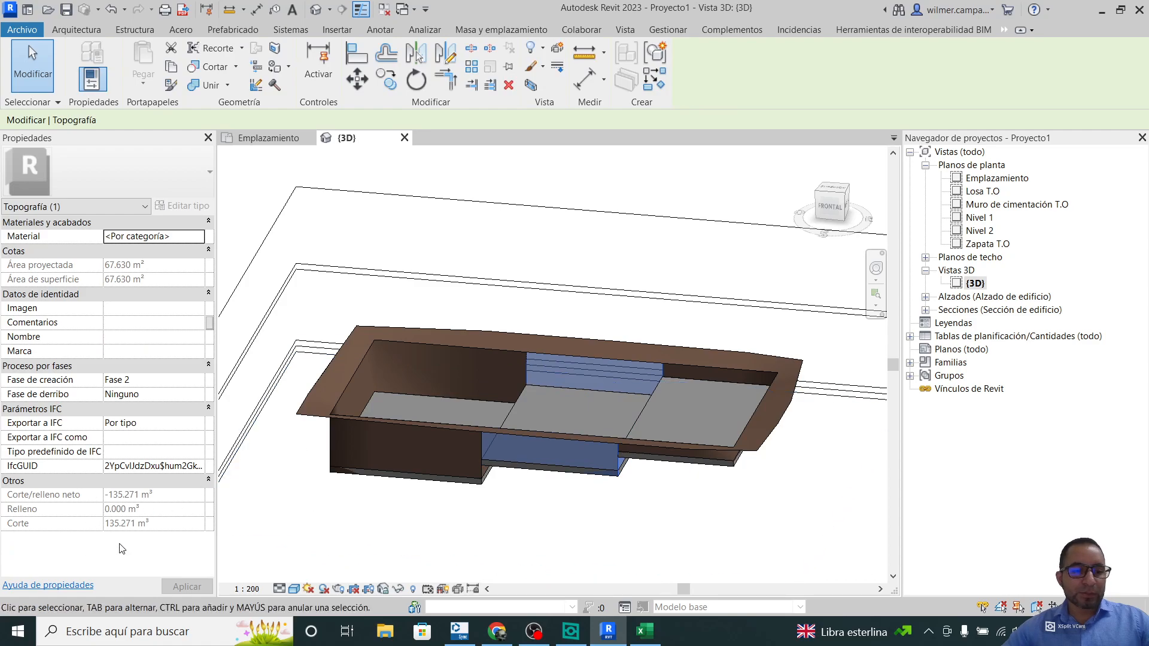
left_click(697, 369)
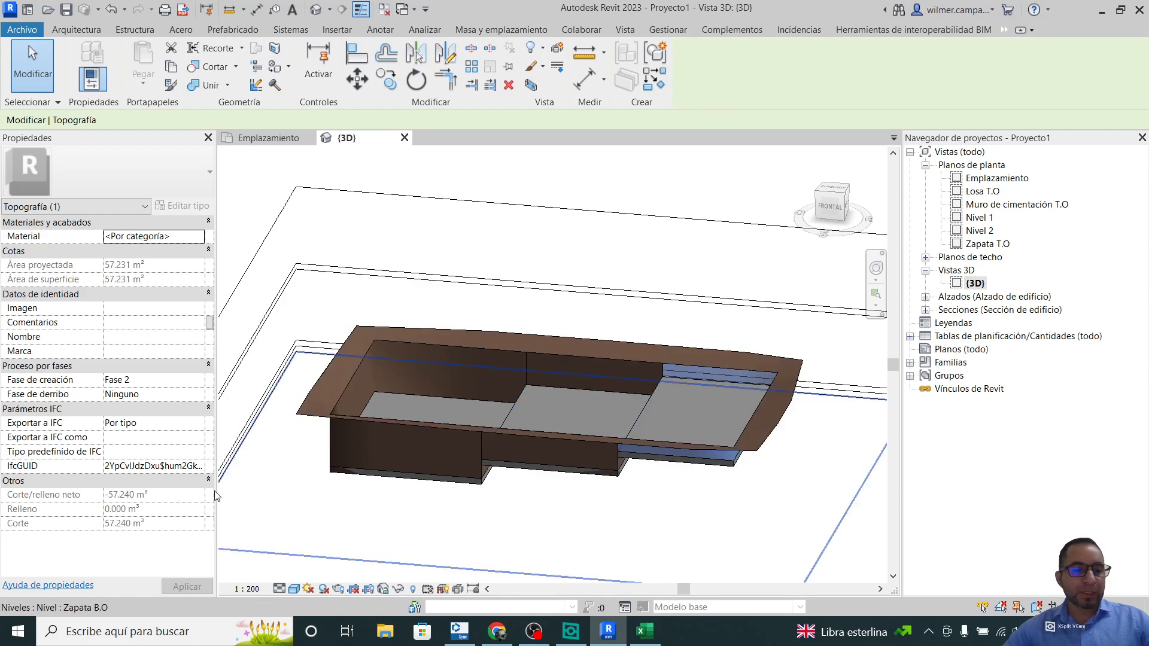
middle_click_drag(433, 347, 431, 436, "shift")
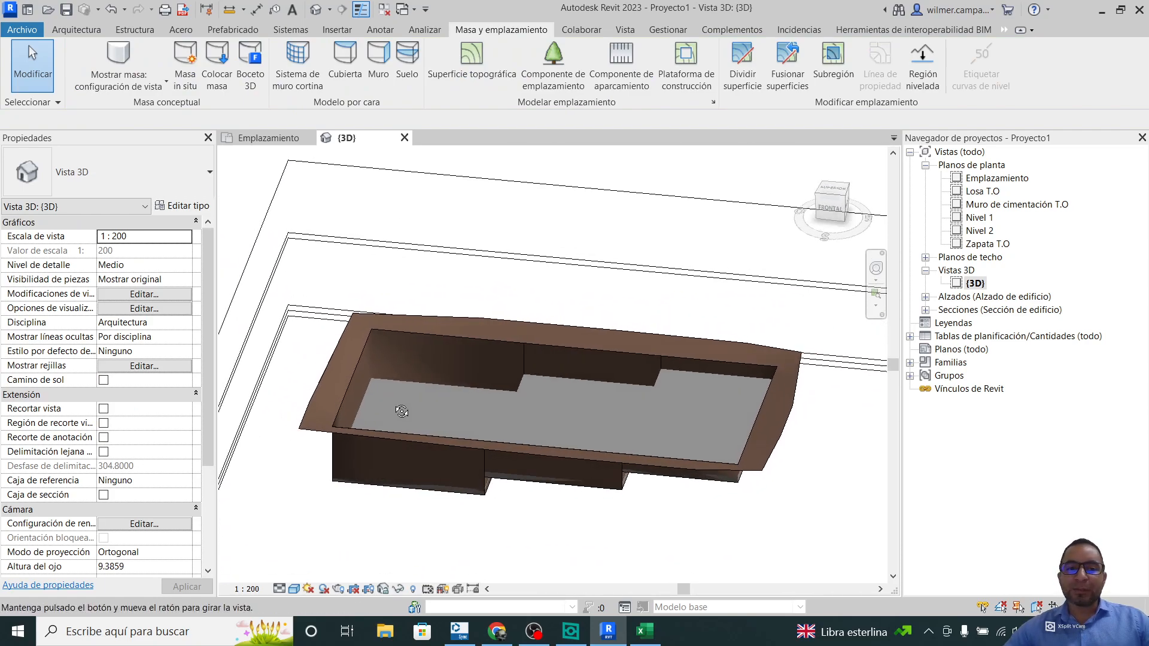
left_click(979, 337)
right_click(979, 340)
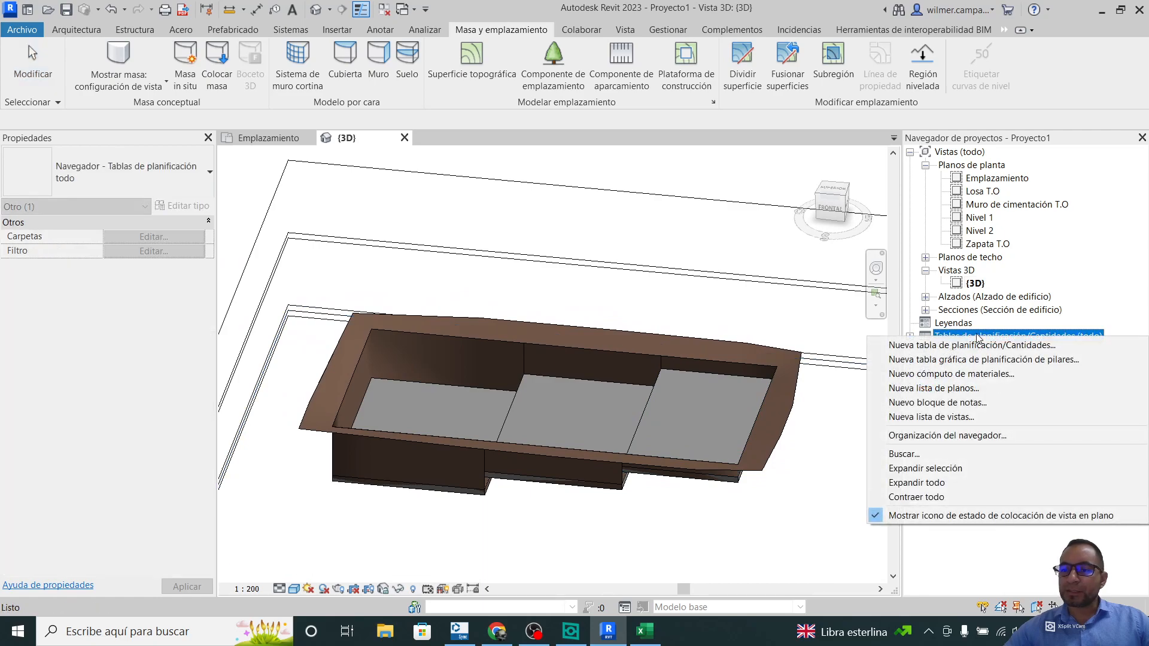
left_click(976, 345)
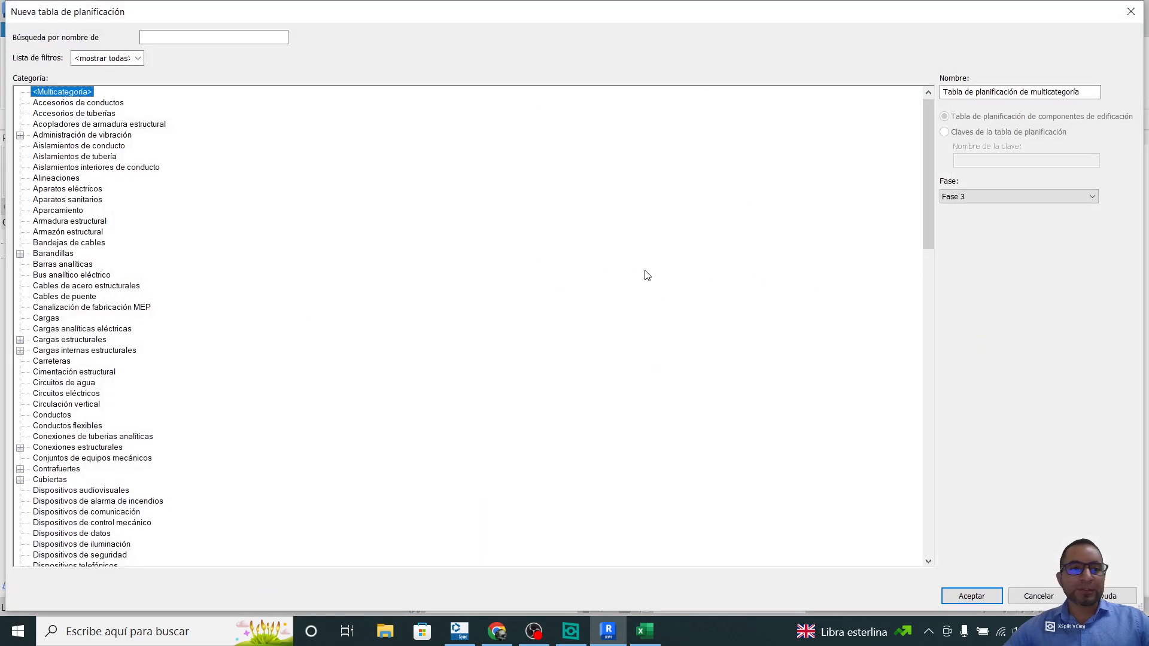
left_click(1119, 15)
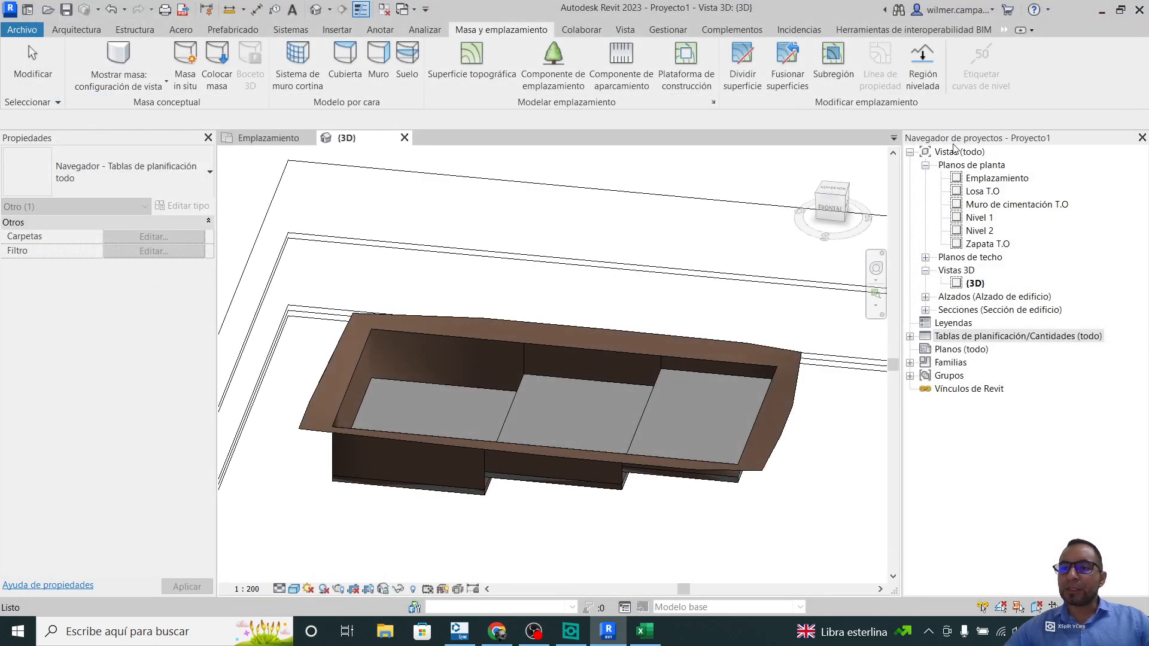
Create a new schedule/quantities table for the Topografía category
right_click(989, 340)
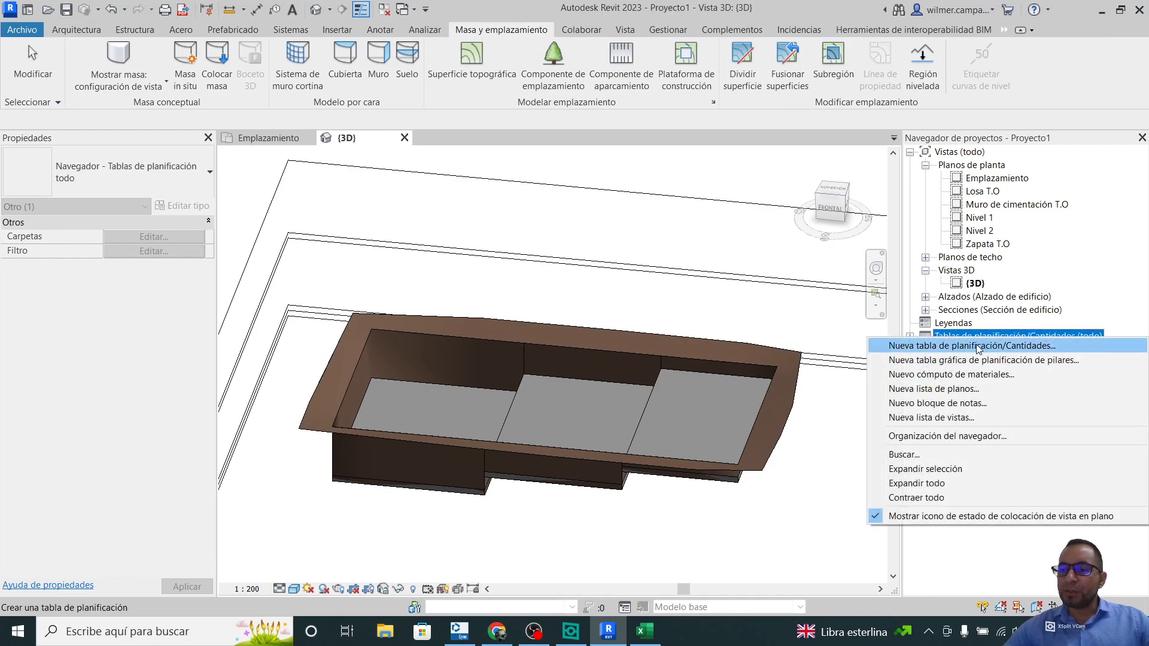
left_click(979, 347)
scroll(189, 228, "down", 10)
scroll(189, 228, "down", 19)
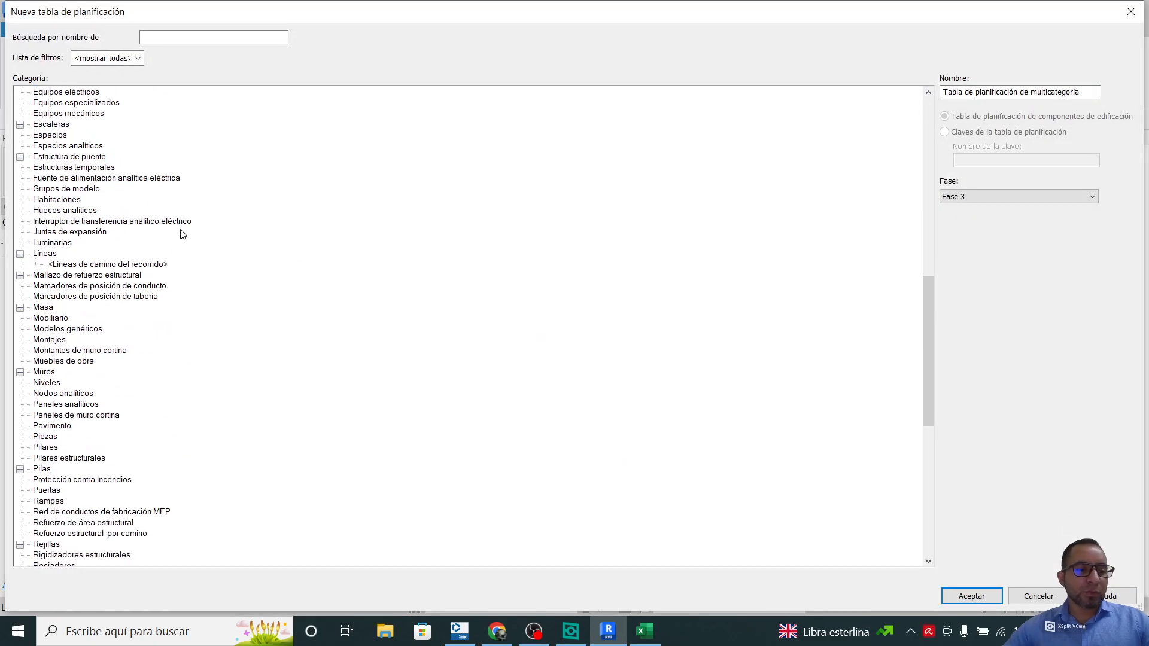
scroll(80, 399, "down", 2)
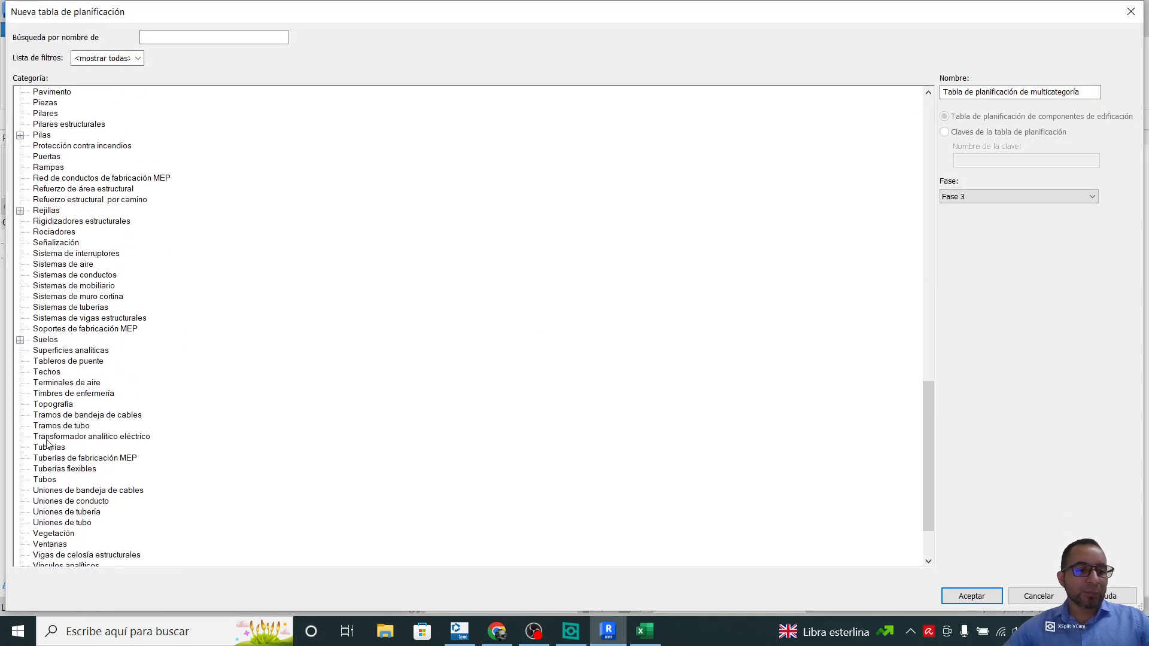
scroll(46, 461, "down", 3)
double_click(43, 329)
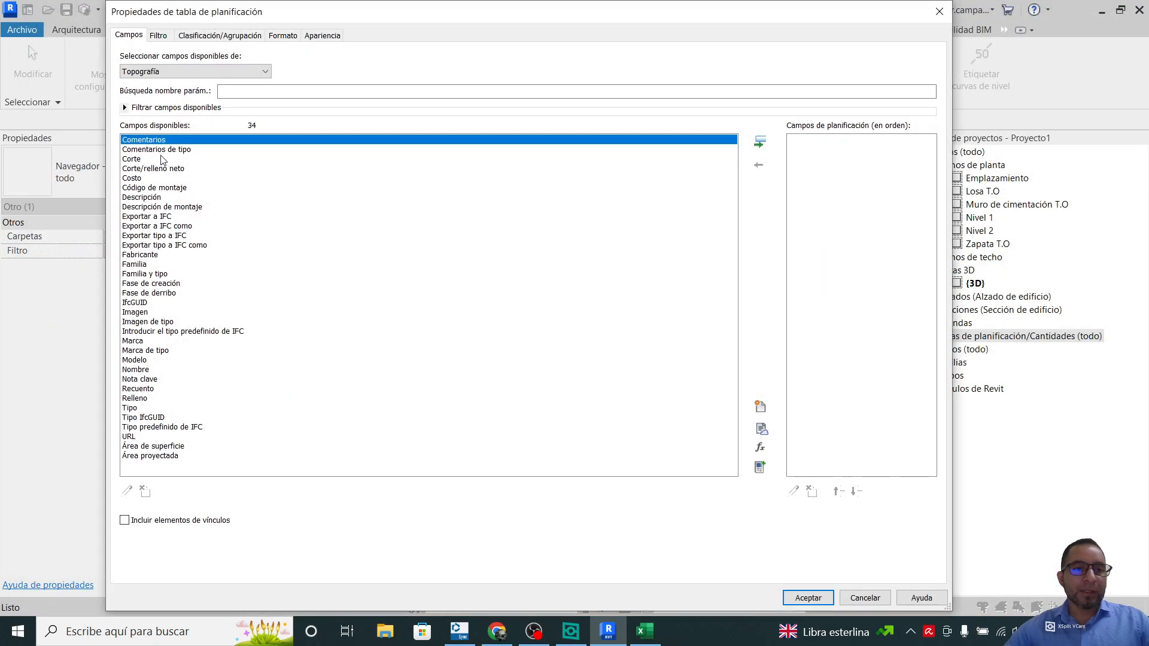
Add the fields Corte, Corte/relleno neto, Fase de creación and Relleno to the topography schedule and generate it
left_click(157, 150)
left_click(147, 160)
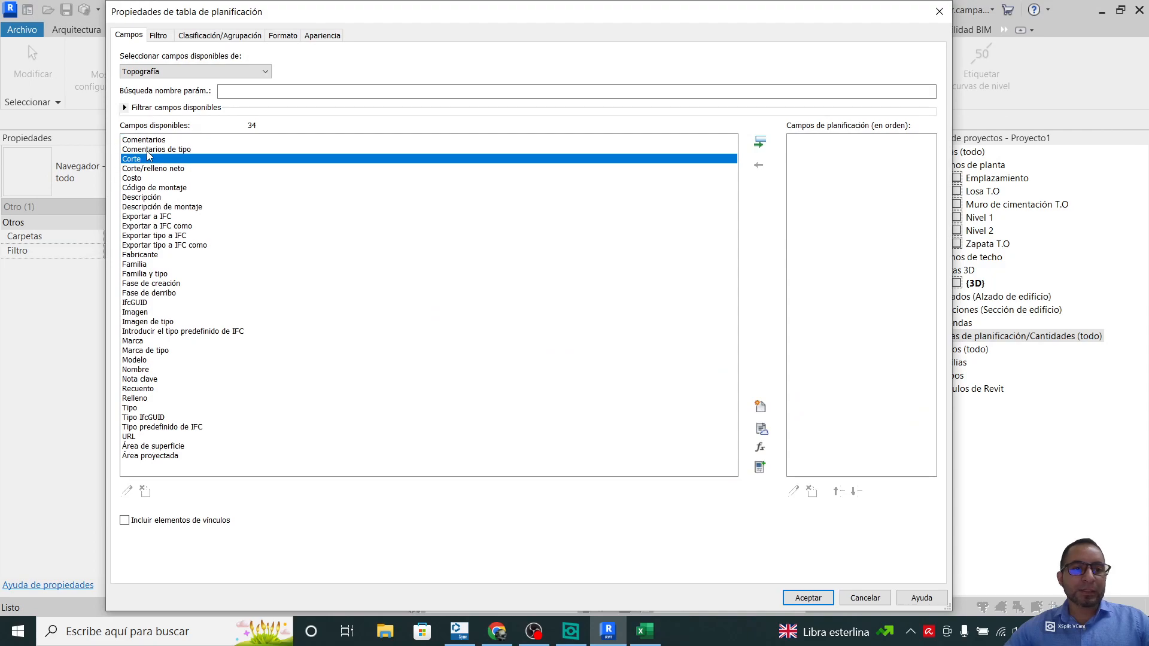
left_click(759, 142)
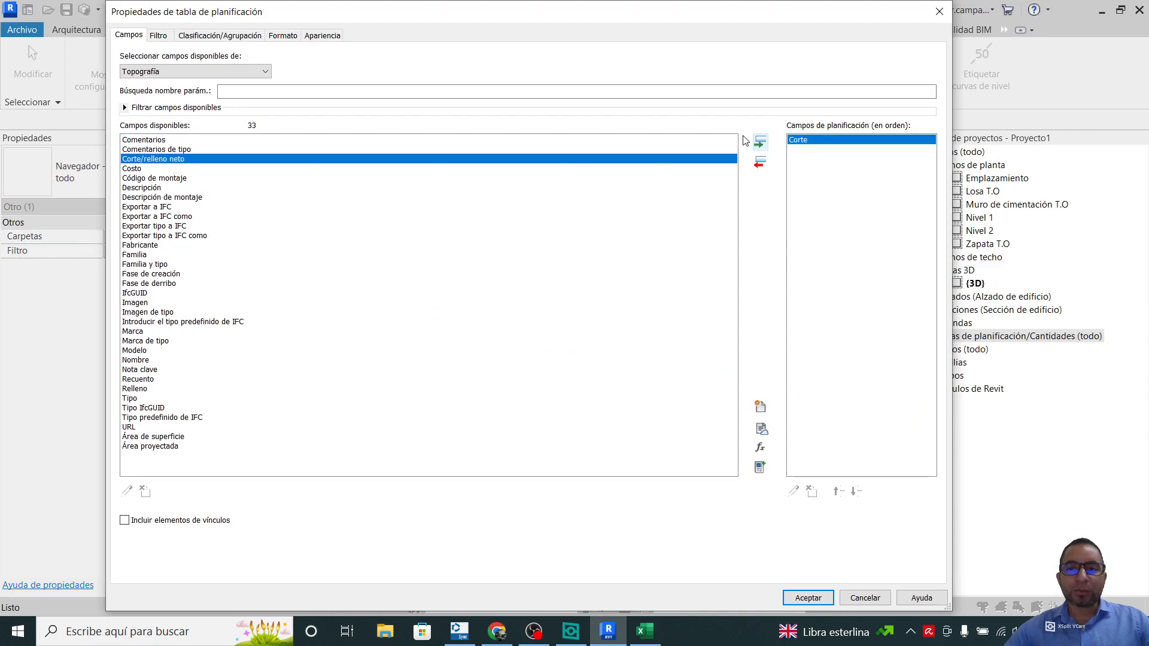
left_click(759, 142)
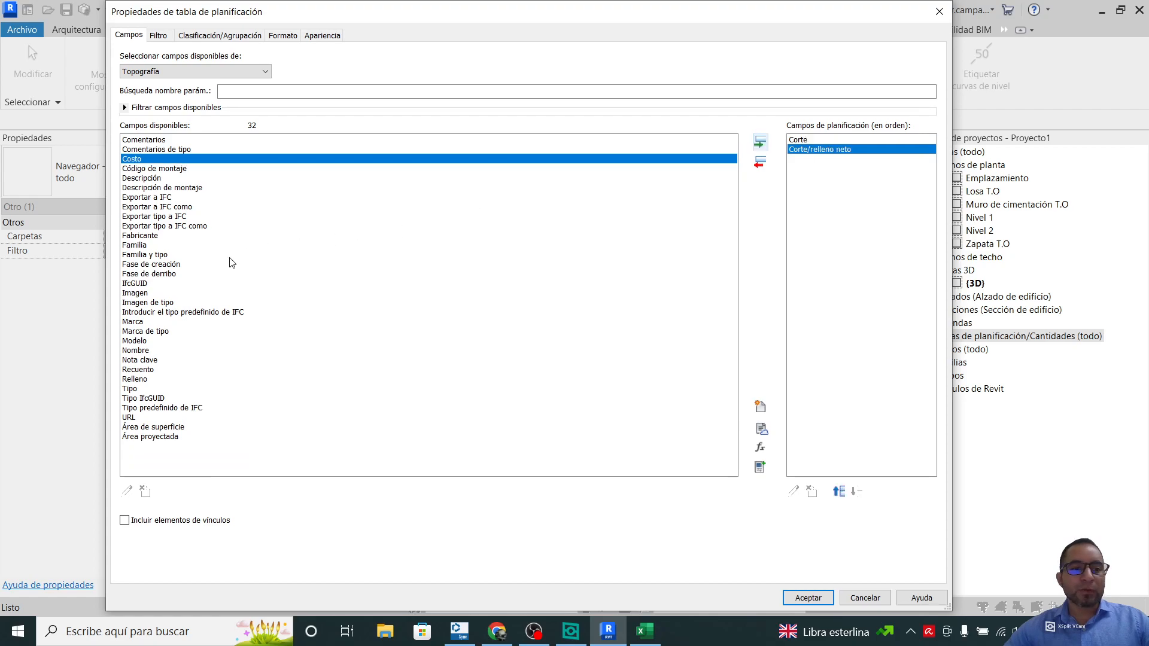
left_click(147, 266)
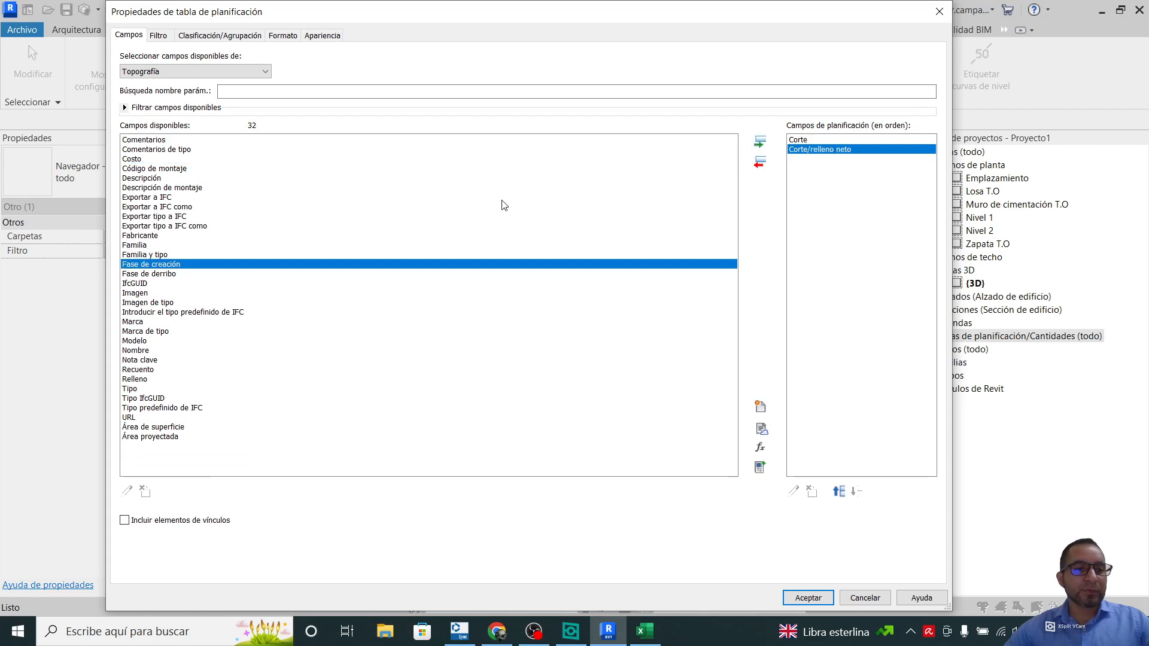
left_click(759, 142)
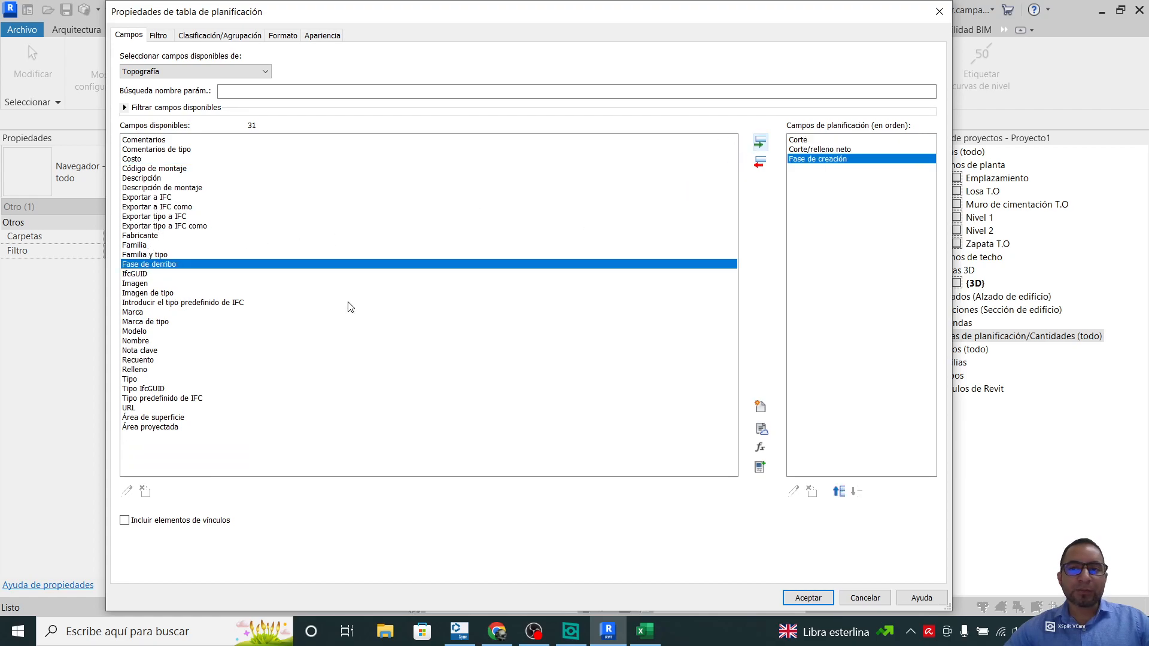
left_click(143, 370)
left_click(760, 142)
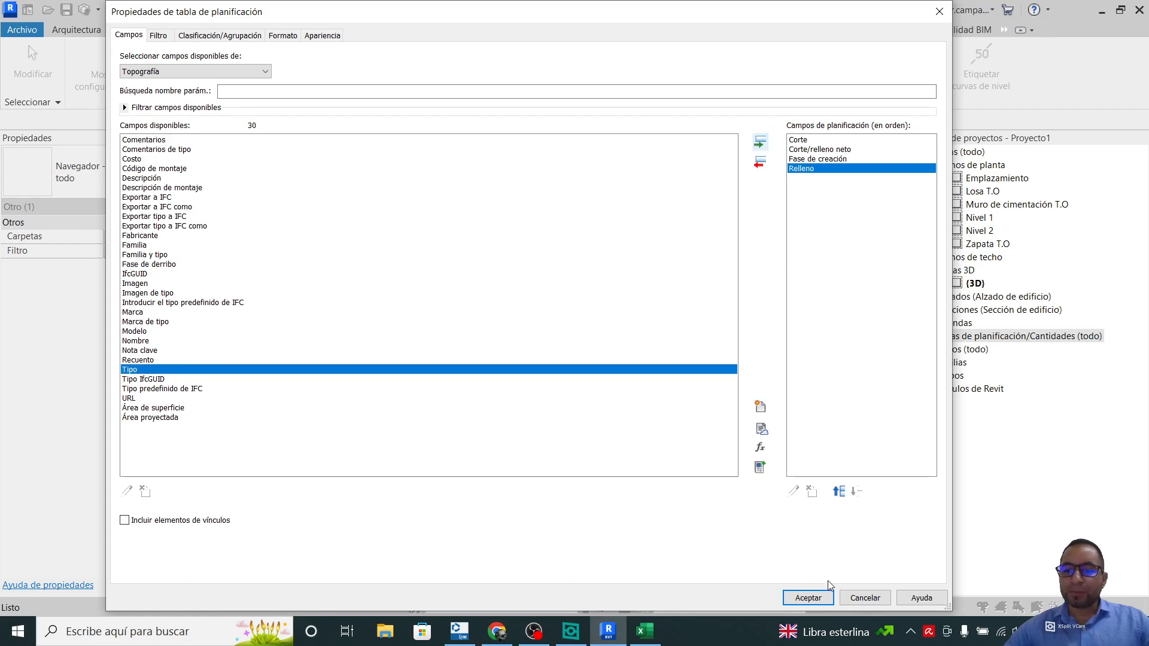
left_click(809, 599)
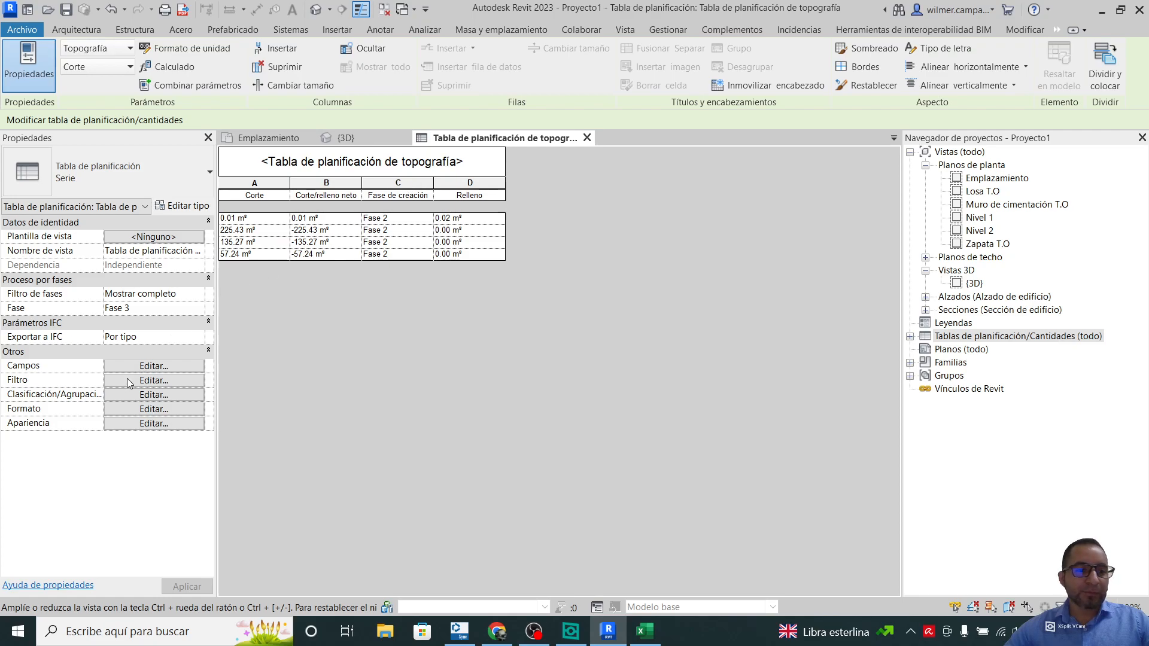
Reorder the schedule fields so that Fase de creación is the first column
left_click(150, 369)
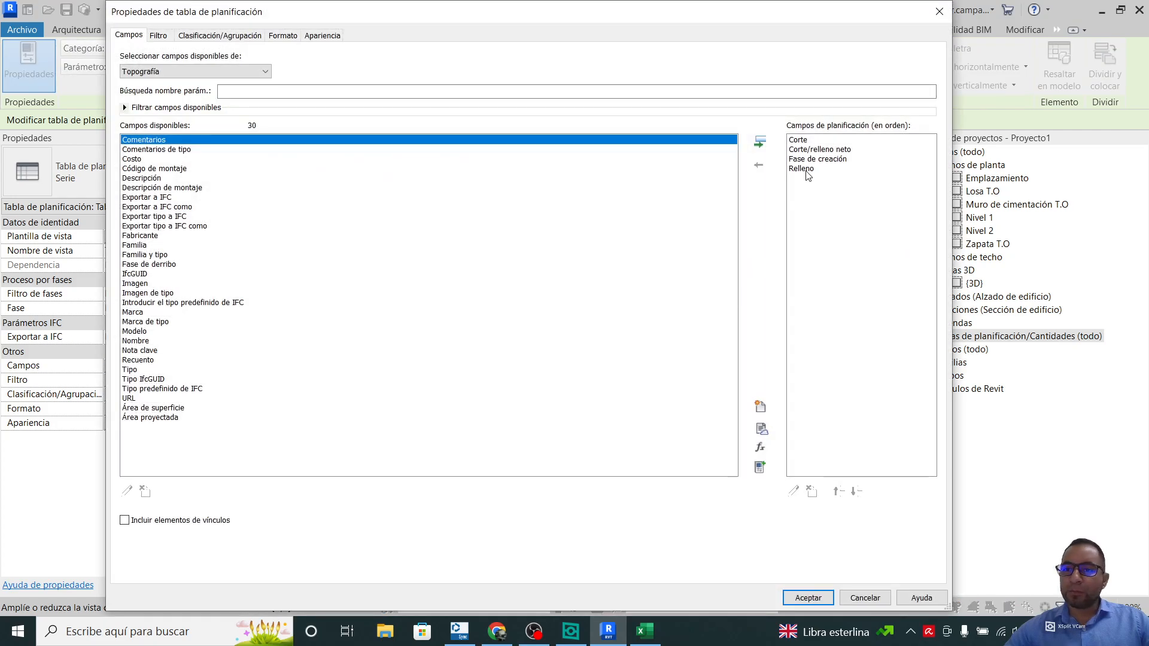
left_click(819, 159)
left_click(839, 492)
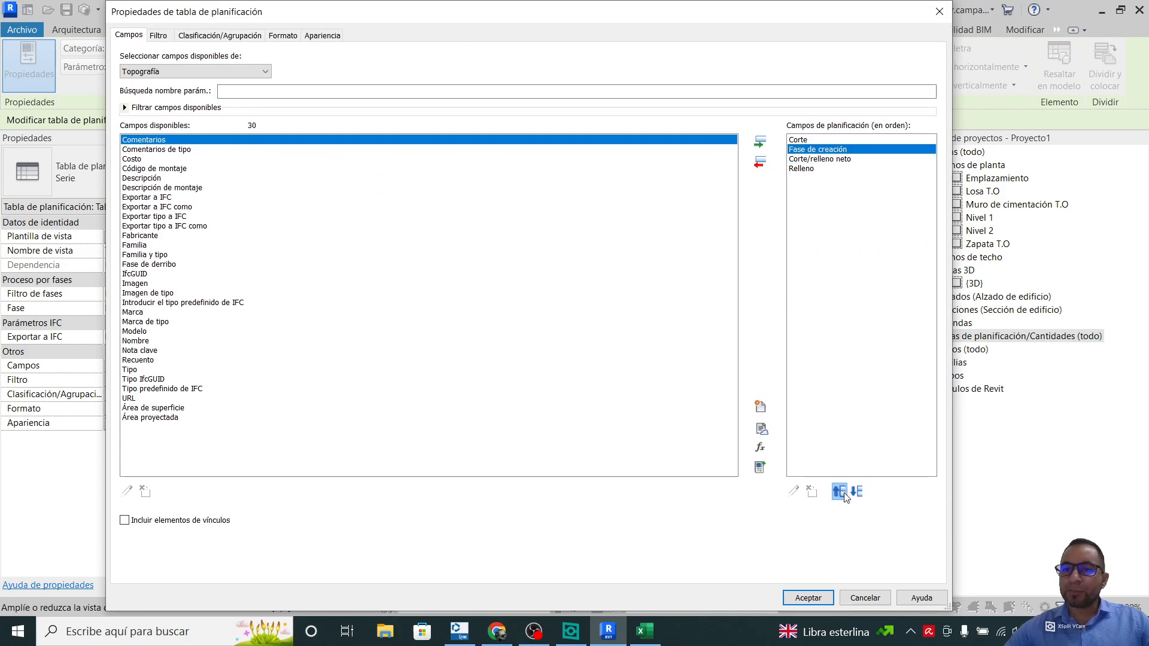
left_click(838, 491)
left_click(808, 597)
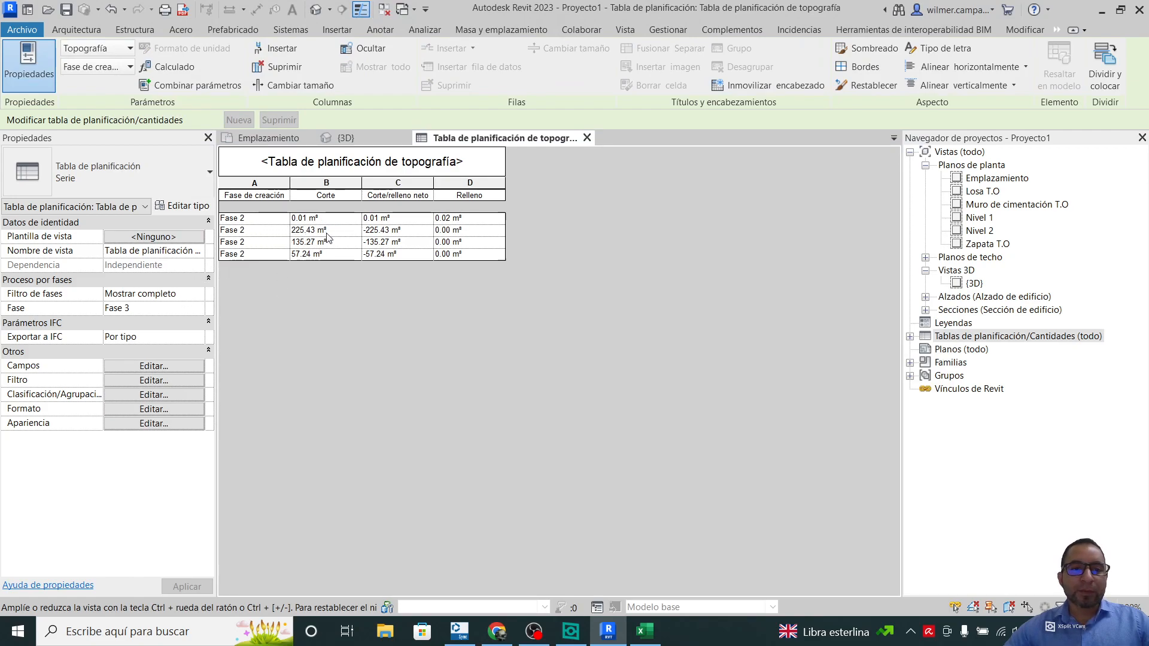
Set the topography schedule's phase to Fase 2 and its phase filter to Mostrar todo
left_click(192, 308)
left_click(199, 308)
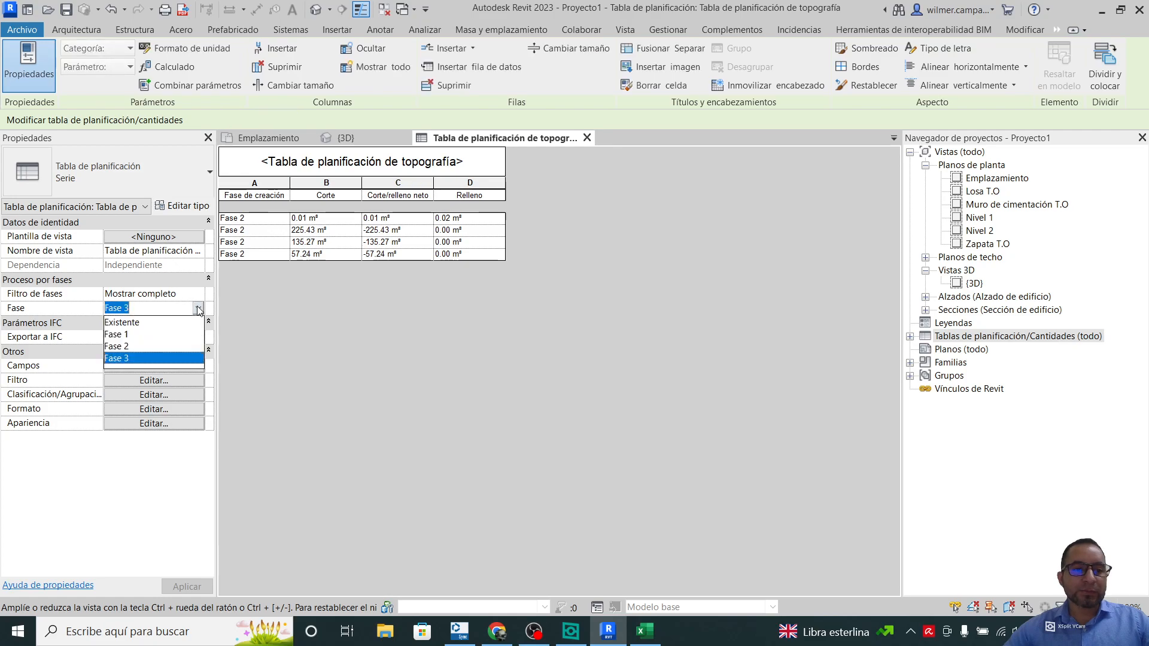
left_click(179, 346)
left_click(187, 586)
left_click(185, 293)
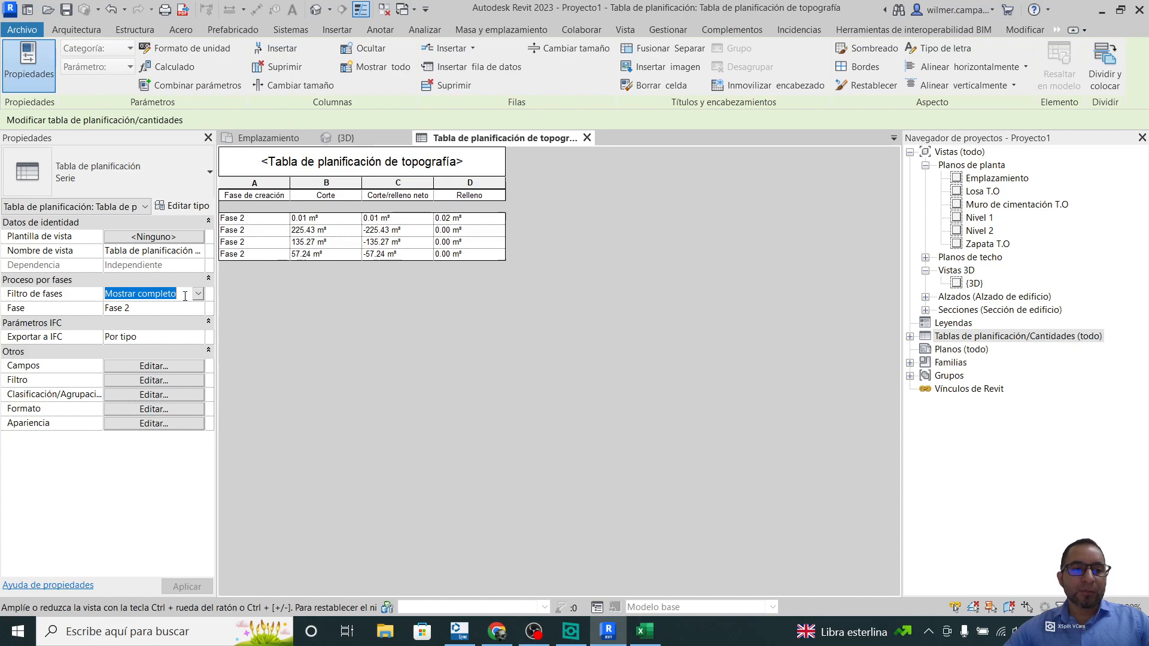
left_click(198, 294)
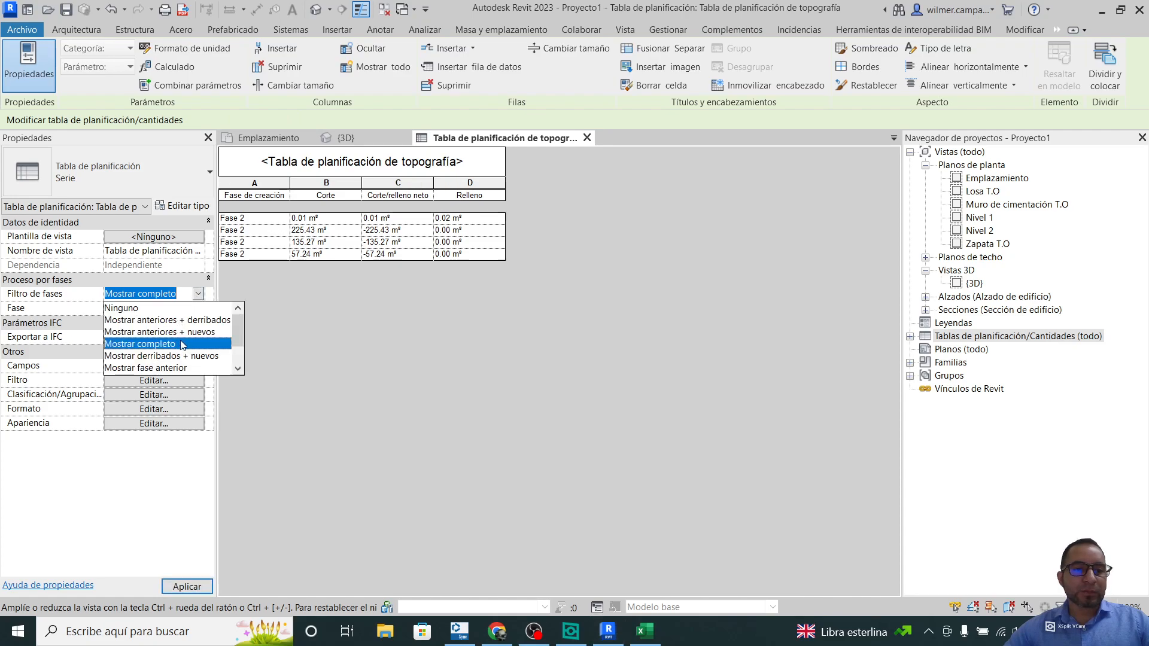
scroll(183, 353, "down", 1)
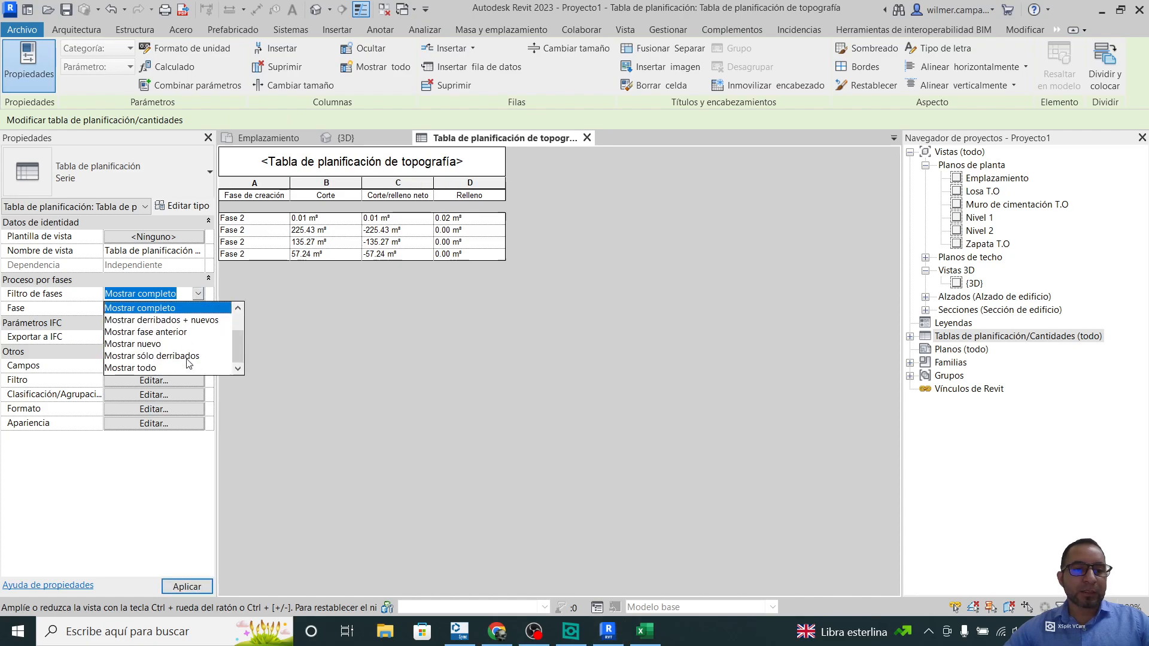
left_click(150, 367)
left_click(207, 589)
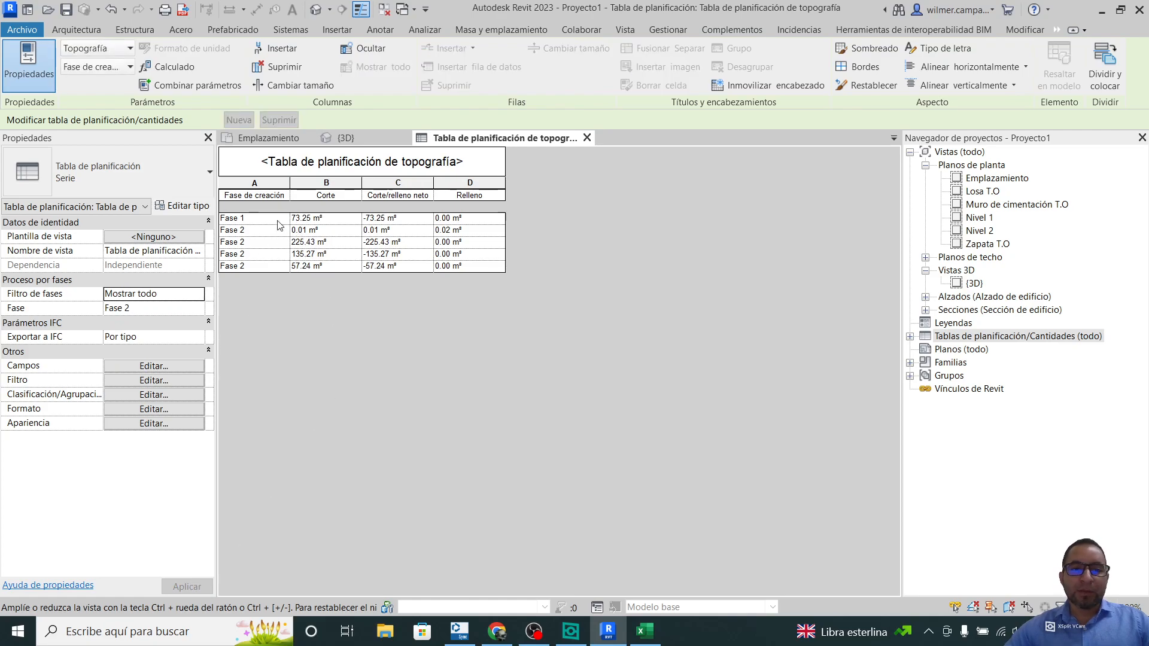
Check the creation phase of the schedule rows and the Corte volumes of the last three Fase 2 rows
left_click(251, 223)
left_click(249, 242)
left_click(247, 256)
left_click(249, 266)
left_click(261, 245)
left_click(263, 254)
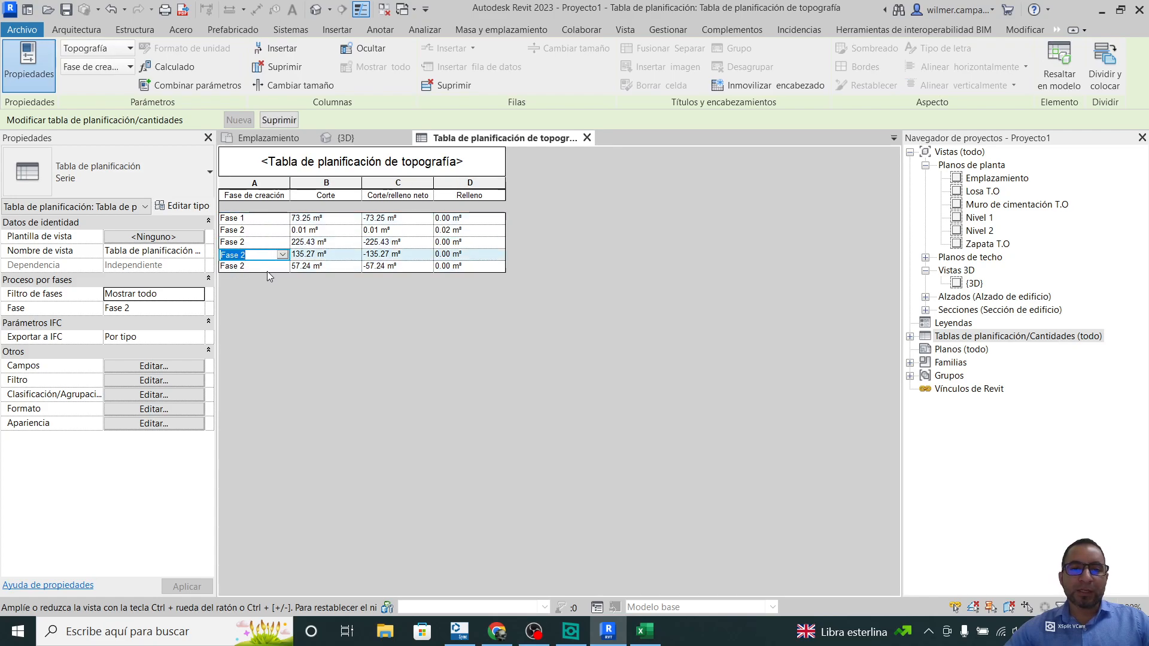
left_click(268, 270)
left_click_drag(336, 242, 330, 269)
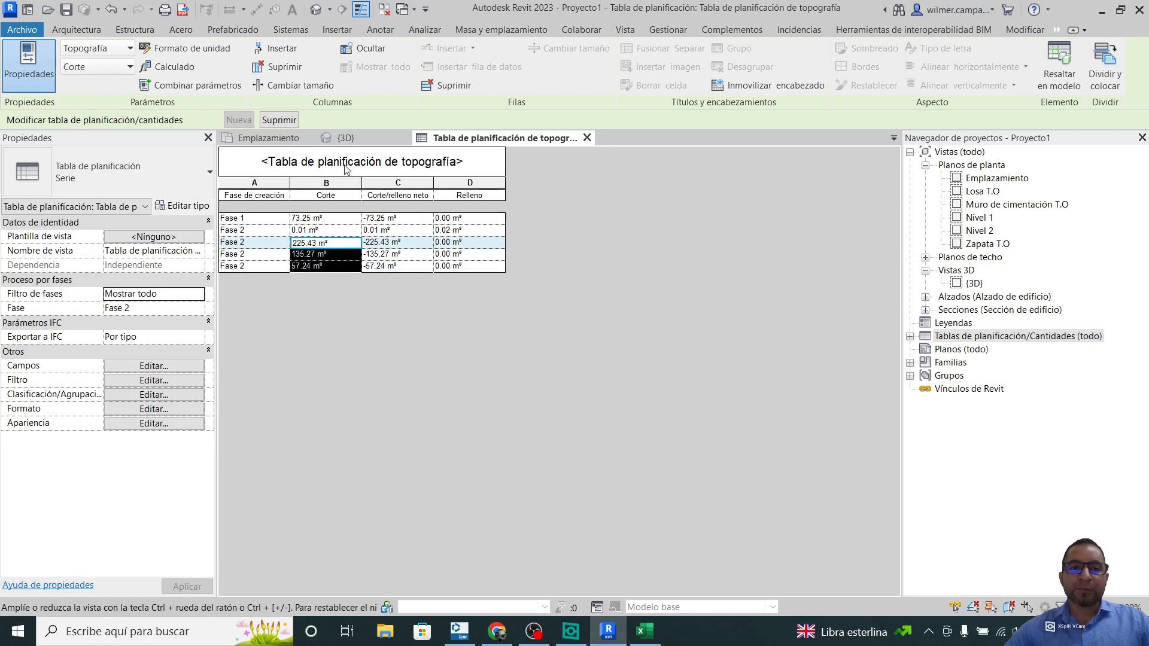
Check the Emplazamiento and 3D views, then examine the schedule's Relleno and Fase de creación columns
left_click(346, 137)
left_click(272, 142)
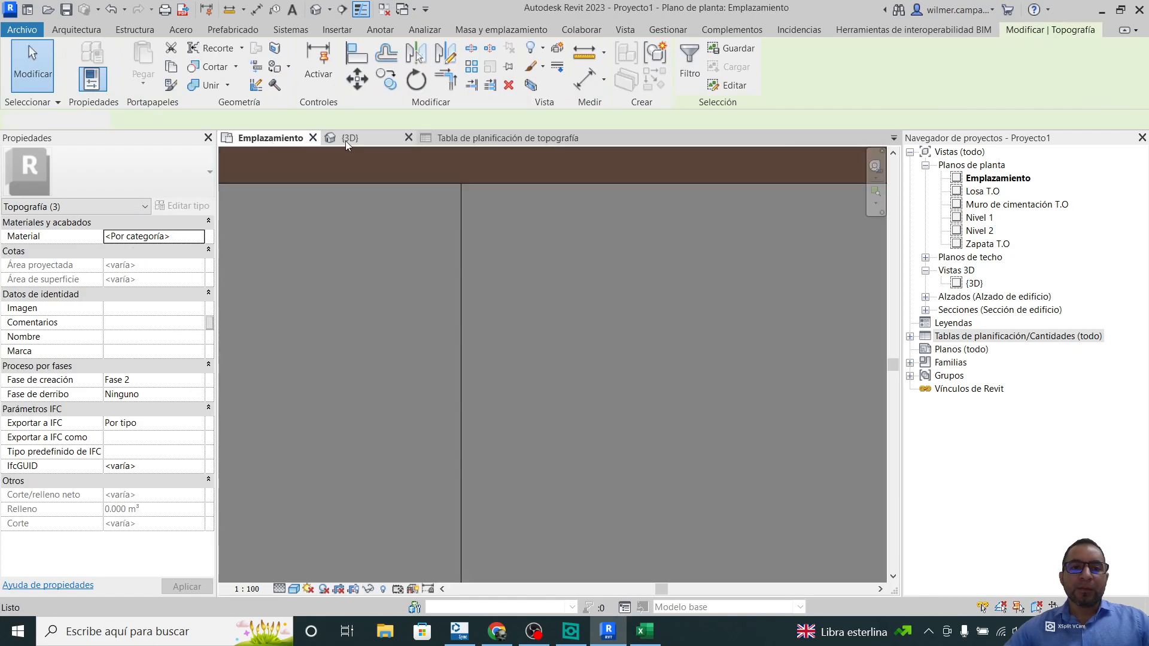
left_click(346, 138)
left_click(472, 138)
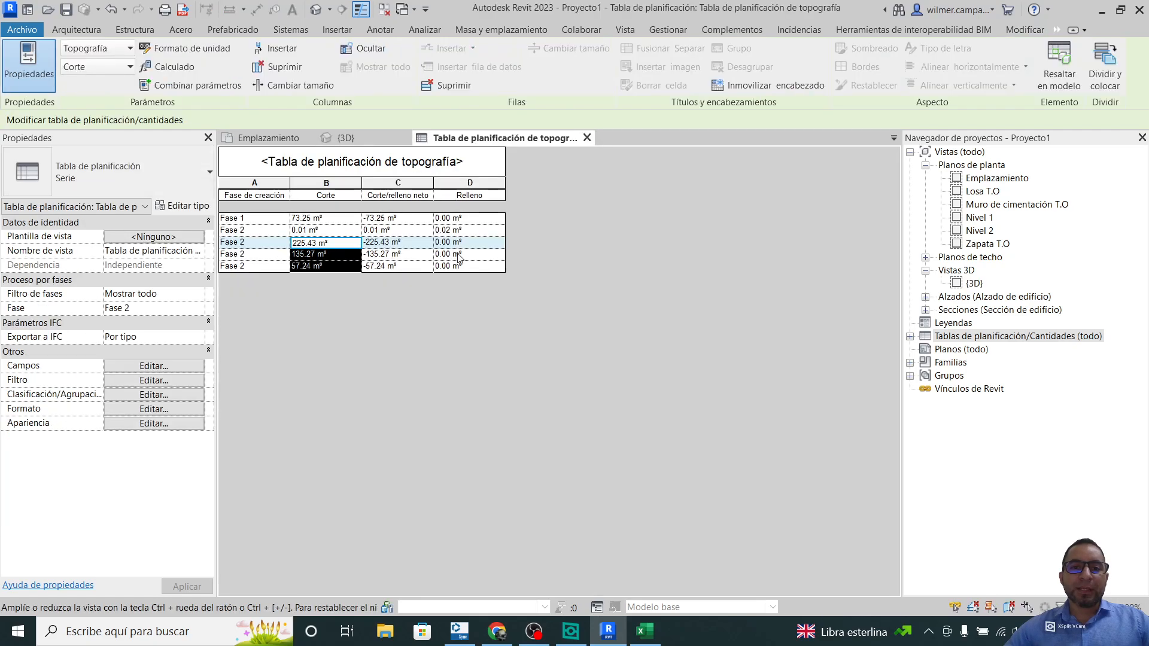
left_click(466, 196)
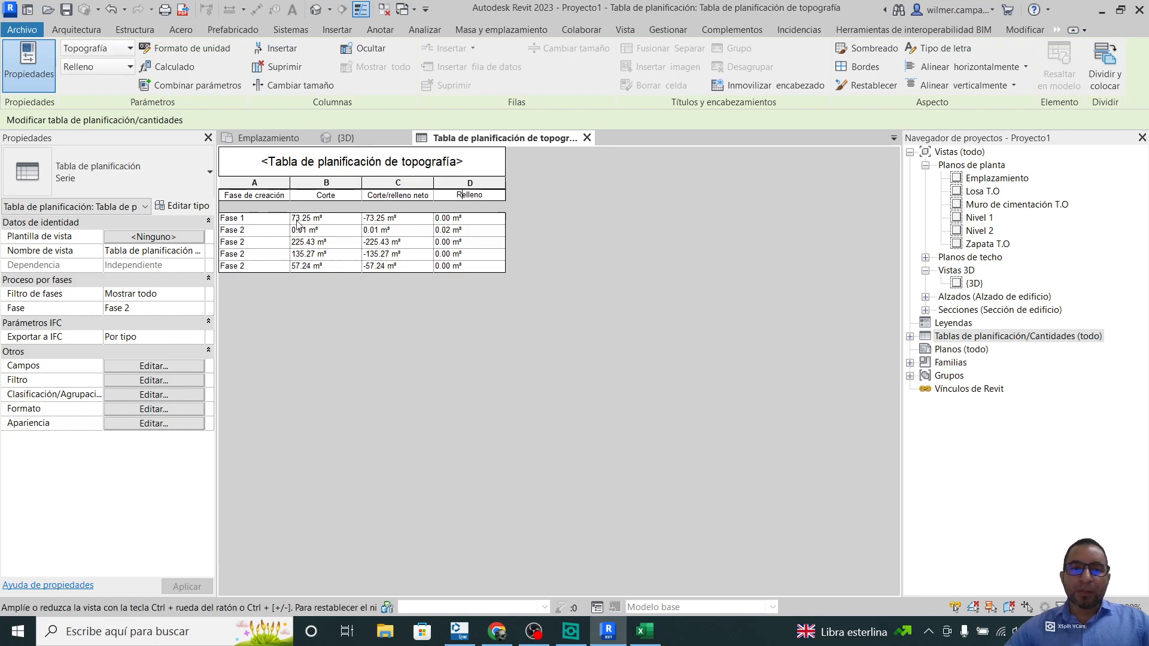
left_click(268, 191)
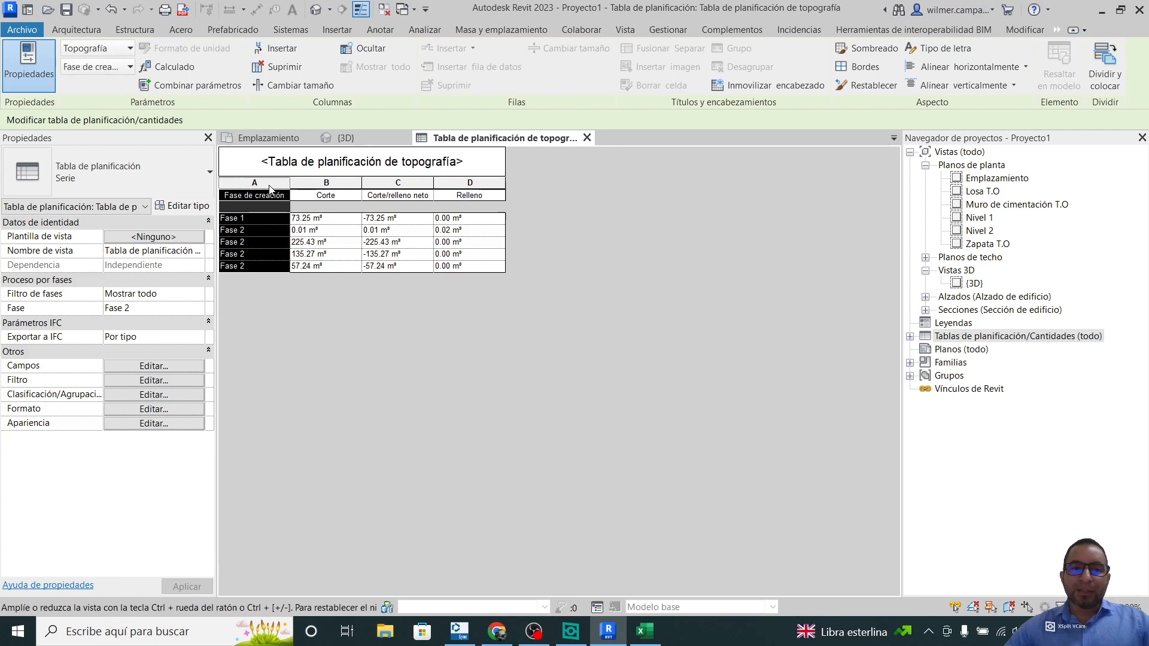
left_click(257, 219)
left_click(255, 231)
Place the topography schedule side by side with the 3D view, showing the three stepped pads up close from a corner angle
left_click_drag(443, 135, 895, 196)
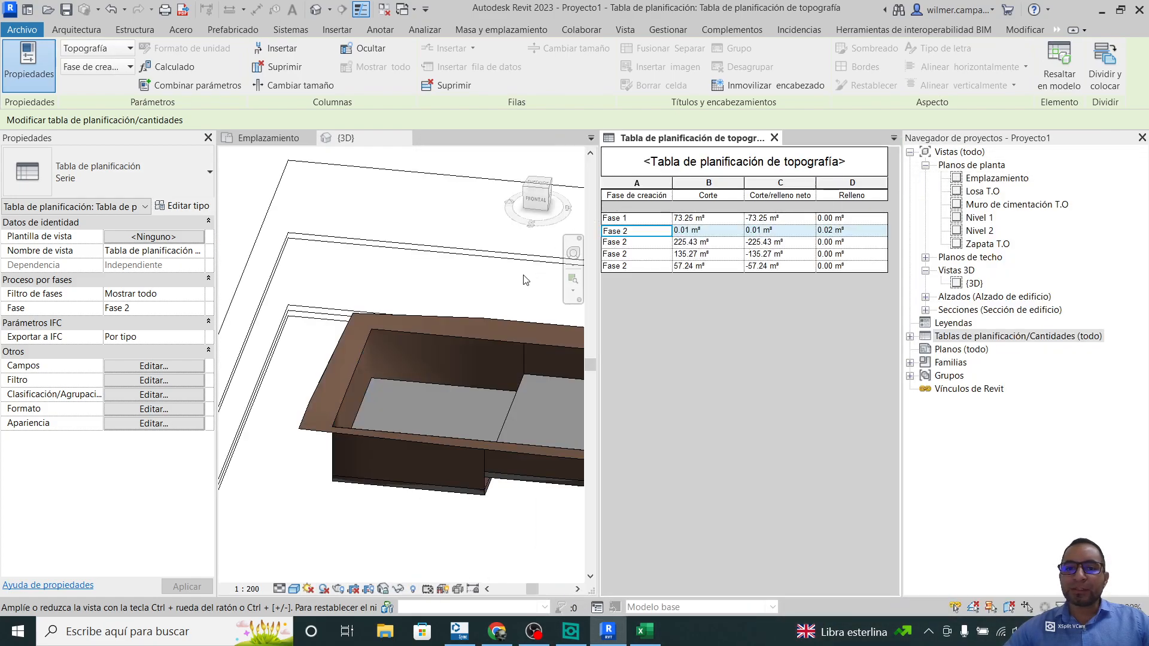
scroll(366, 291, "down", 2)
left_click(459, 330)
left_click(401, 287)
middle_click_drag(402, 287, 440, 346, "shift")
scroll(429, 317, "up", 3)
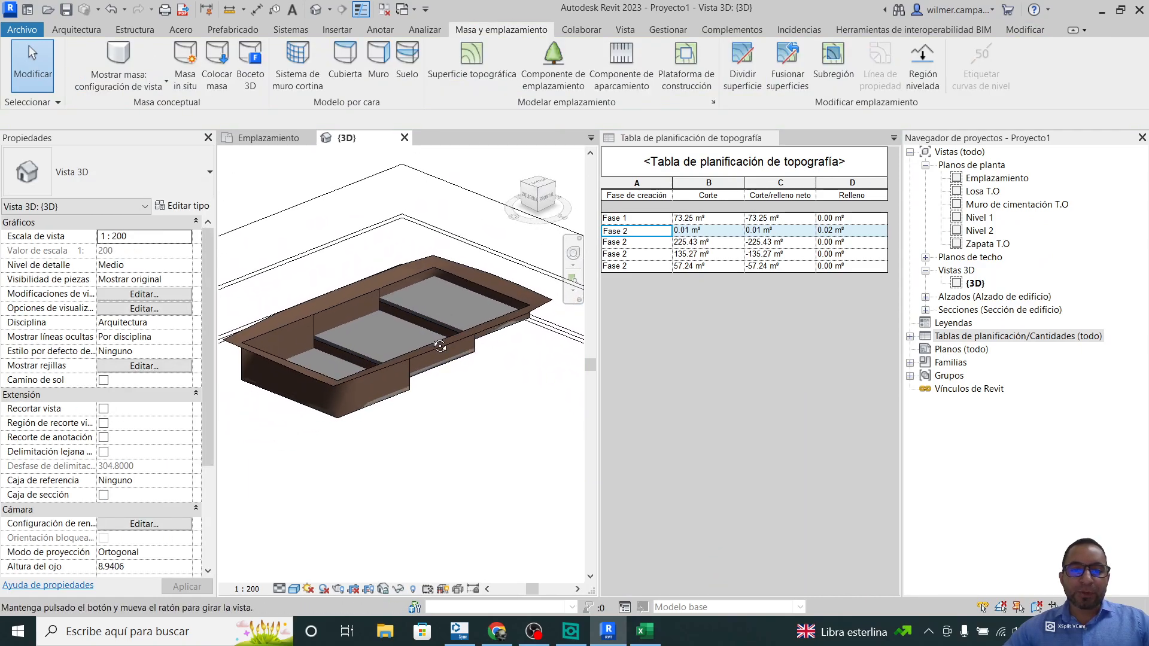
scroll(431, 339, "up", 4)
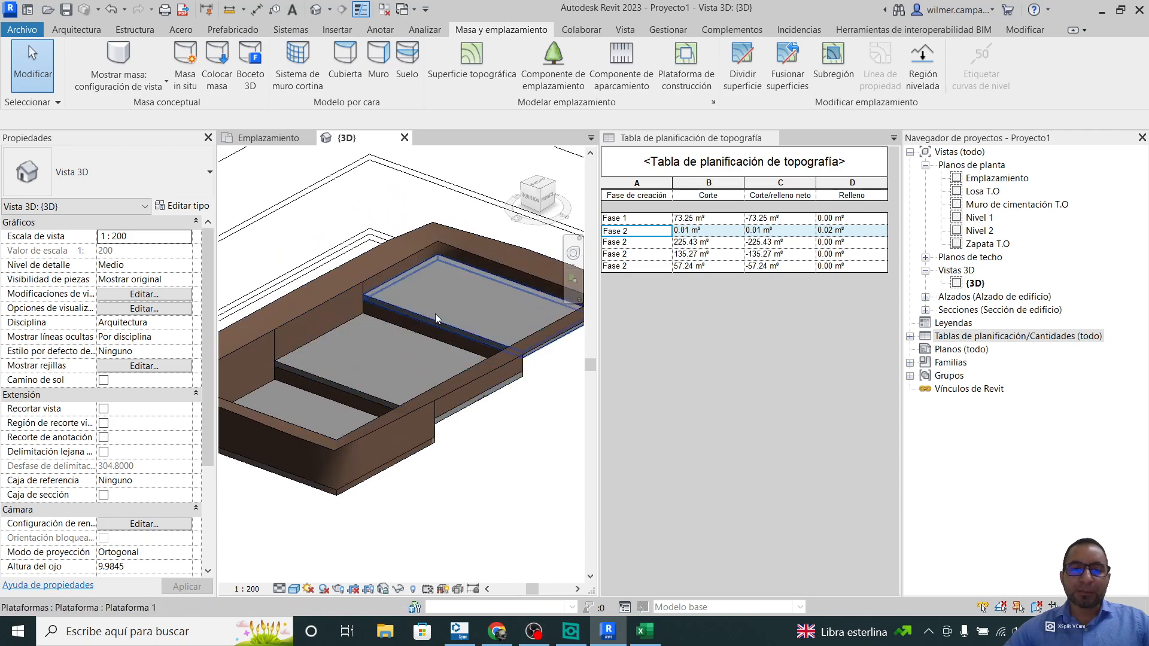